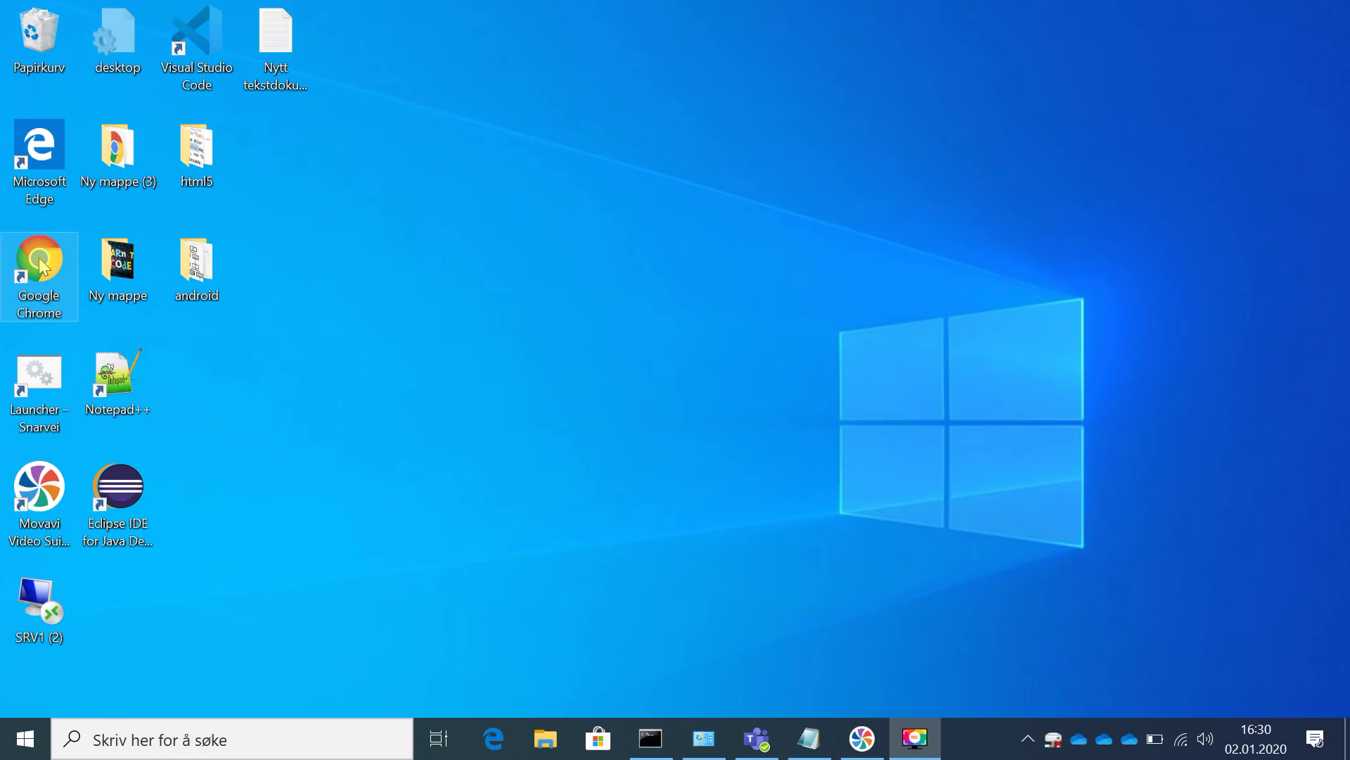
Open Google Chrome and go to java.sun.com.
double_click(40, 265)
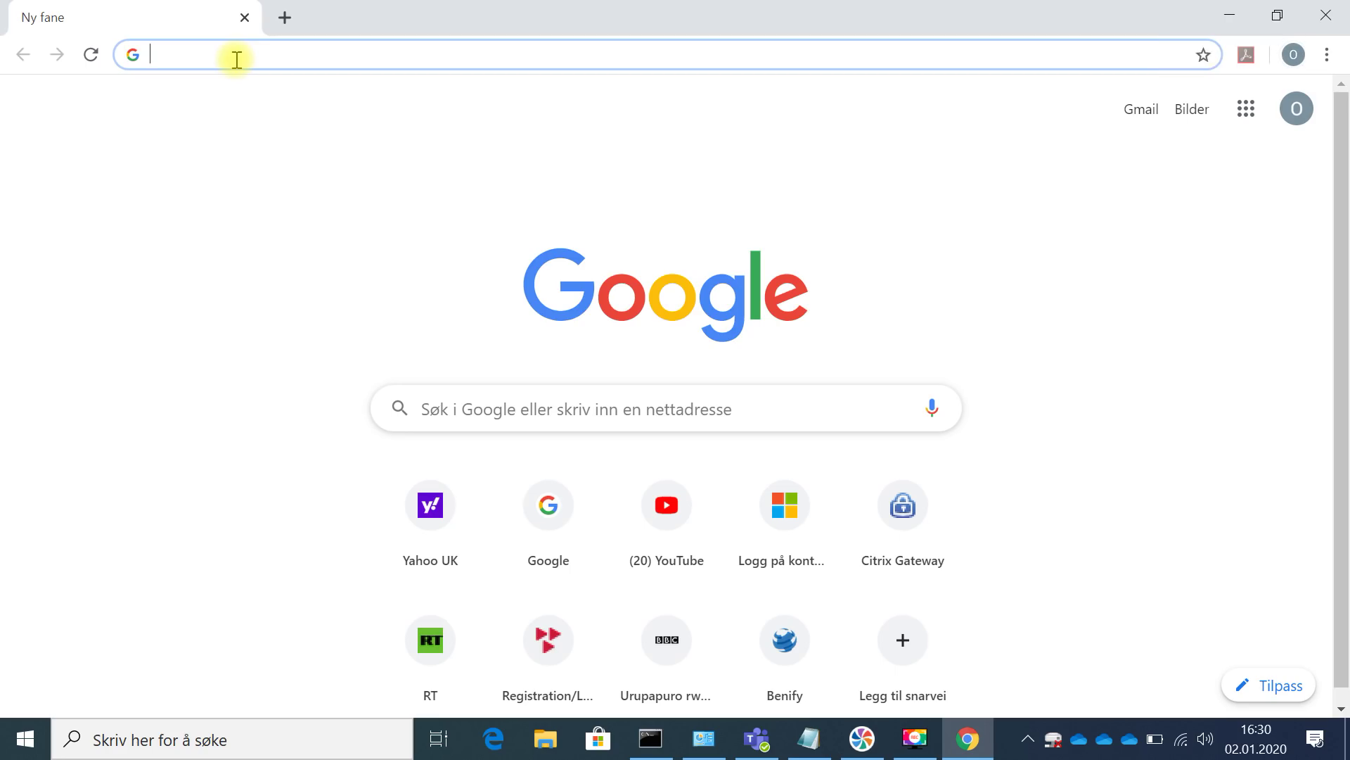
text(java.)
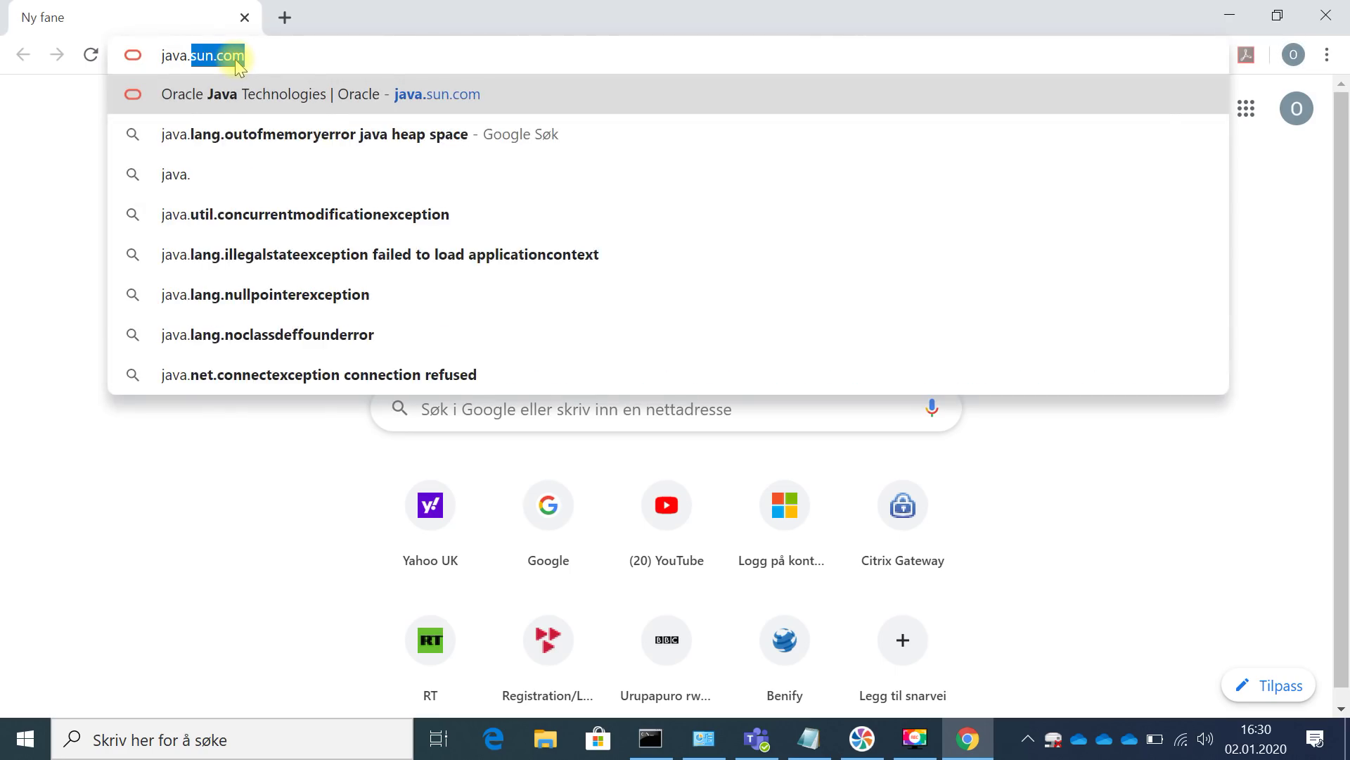
text(sun.com)
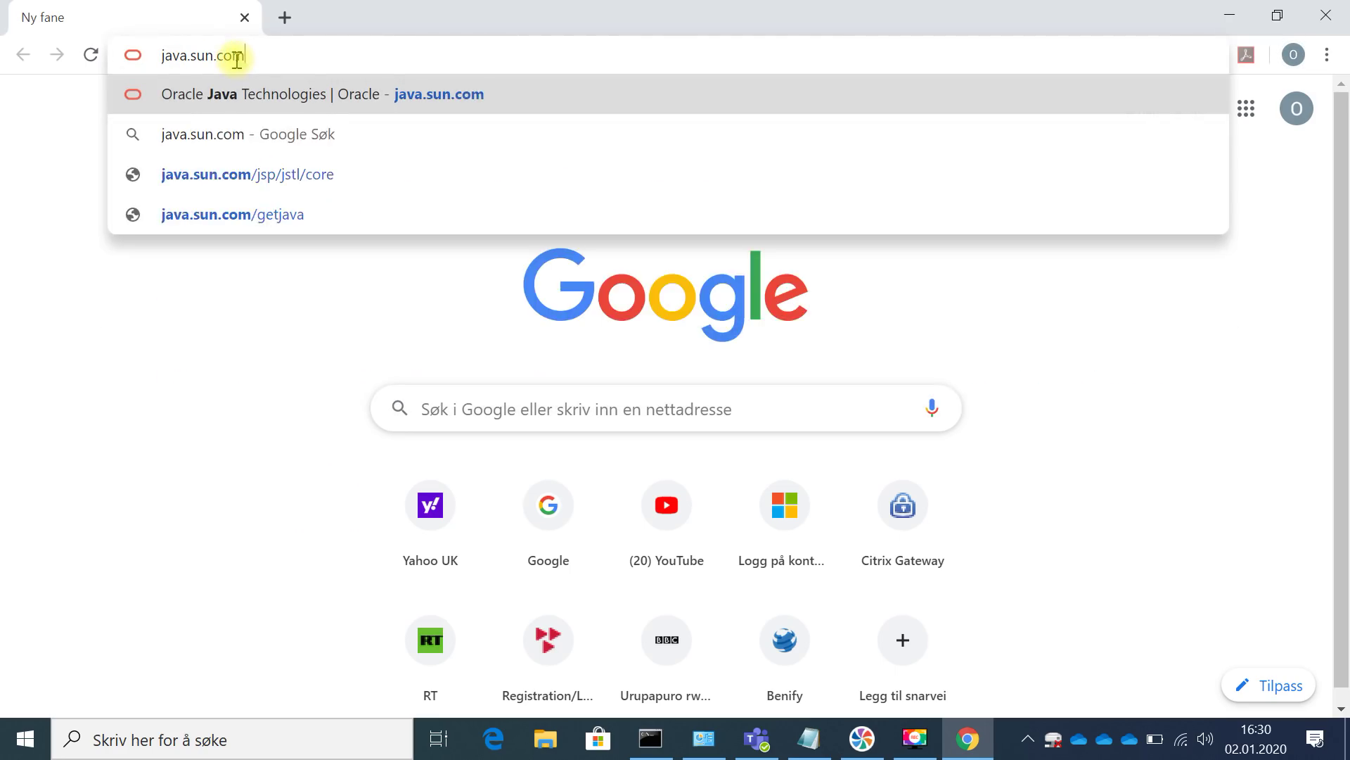
key(Return)
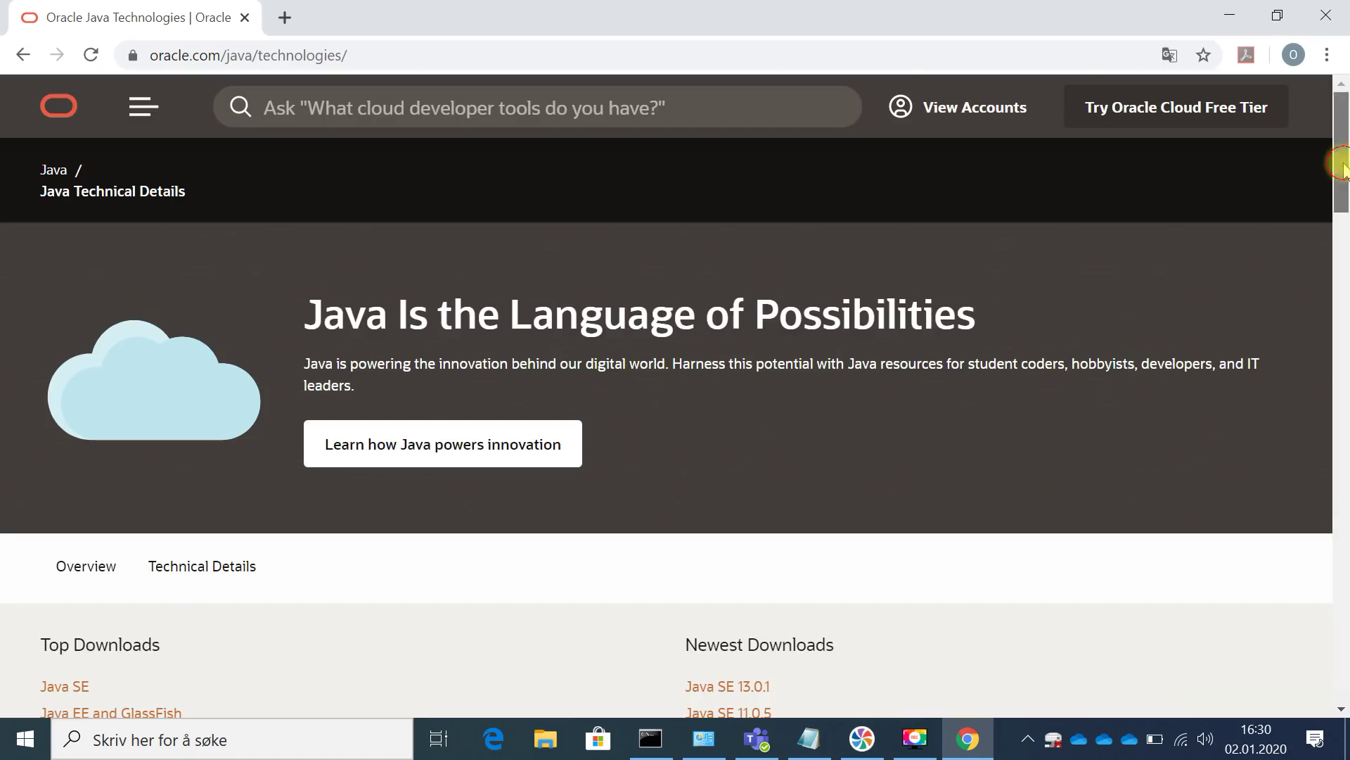
Open the Java SE downloads and go to the Oracle JDK download page for Java SE 13.0.1.
drag(1342, 167, 1342, 229)
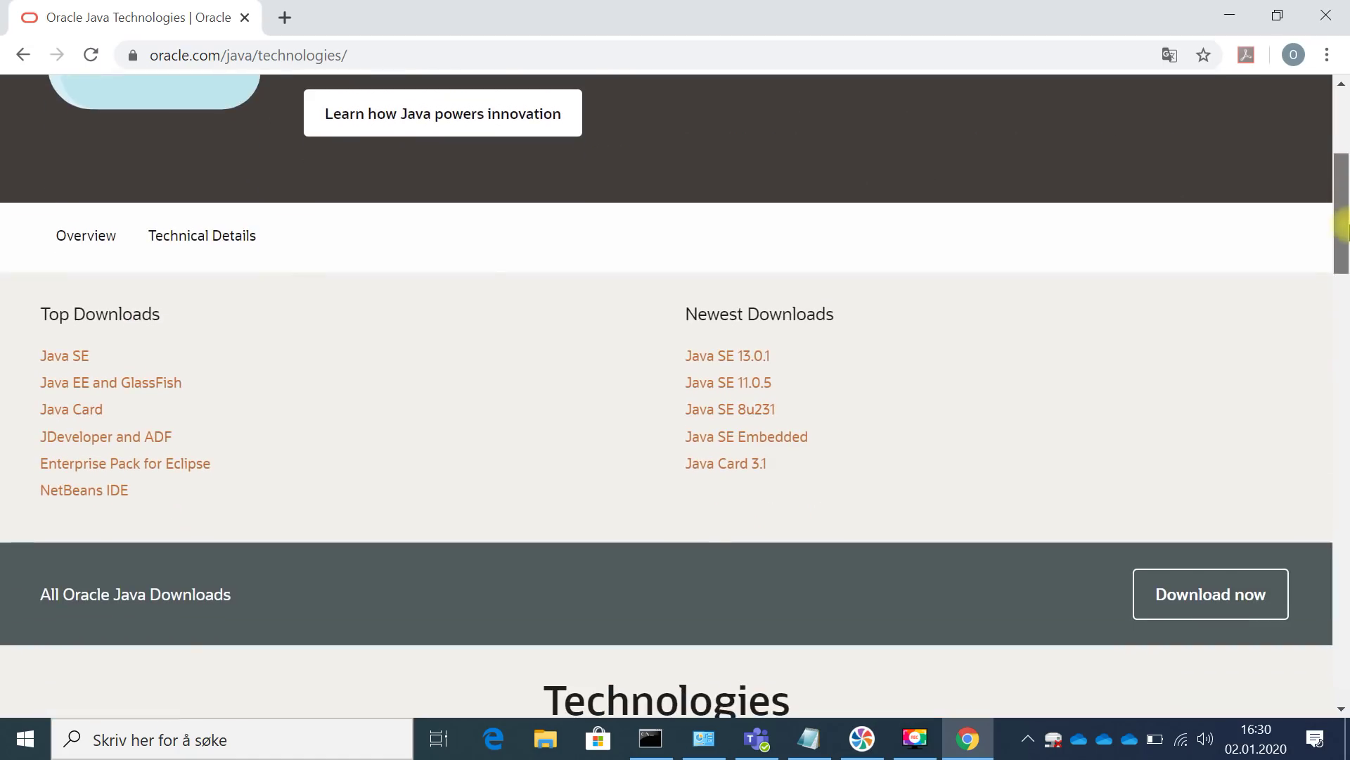
click(56, 360)
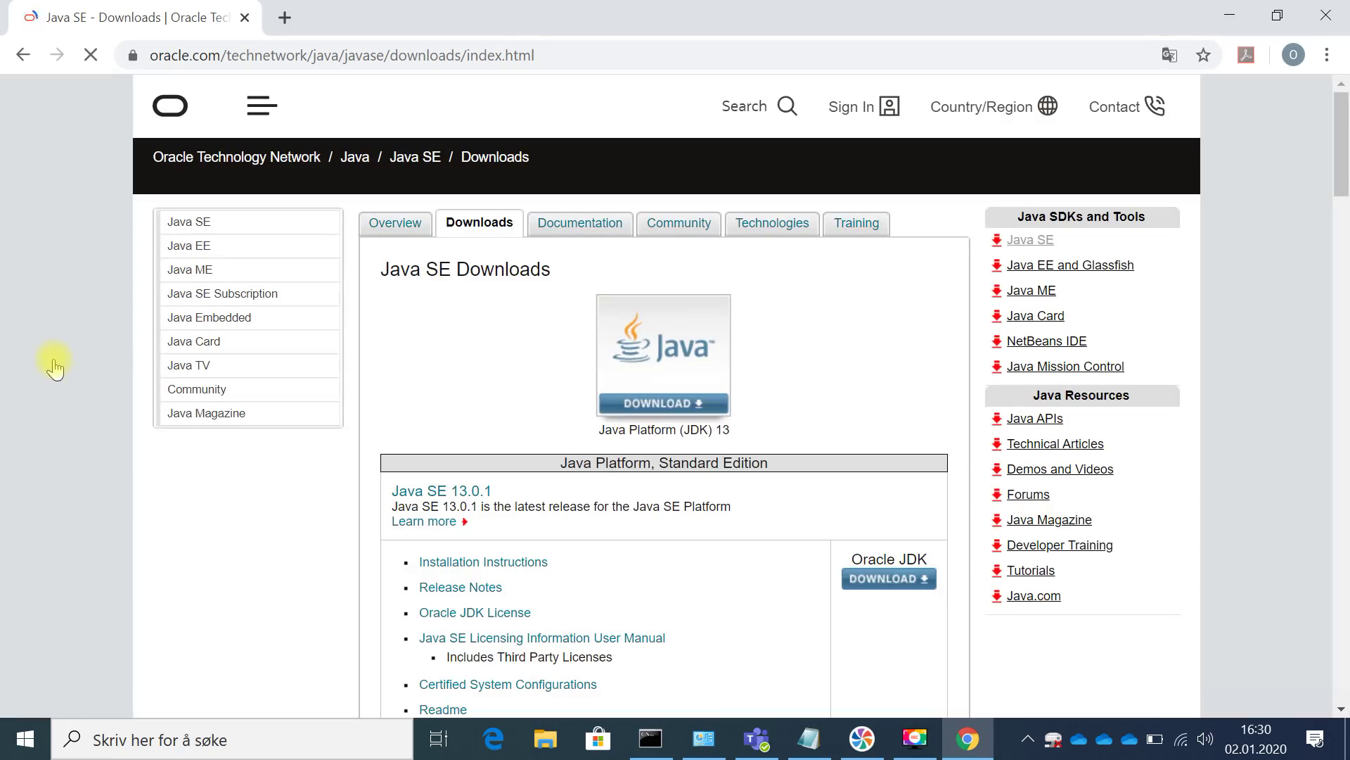
click(878, 585)
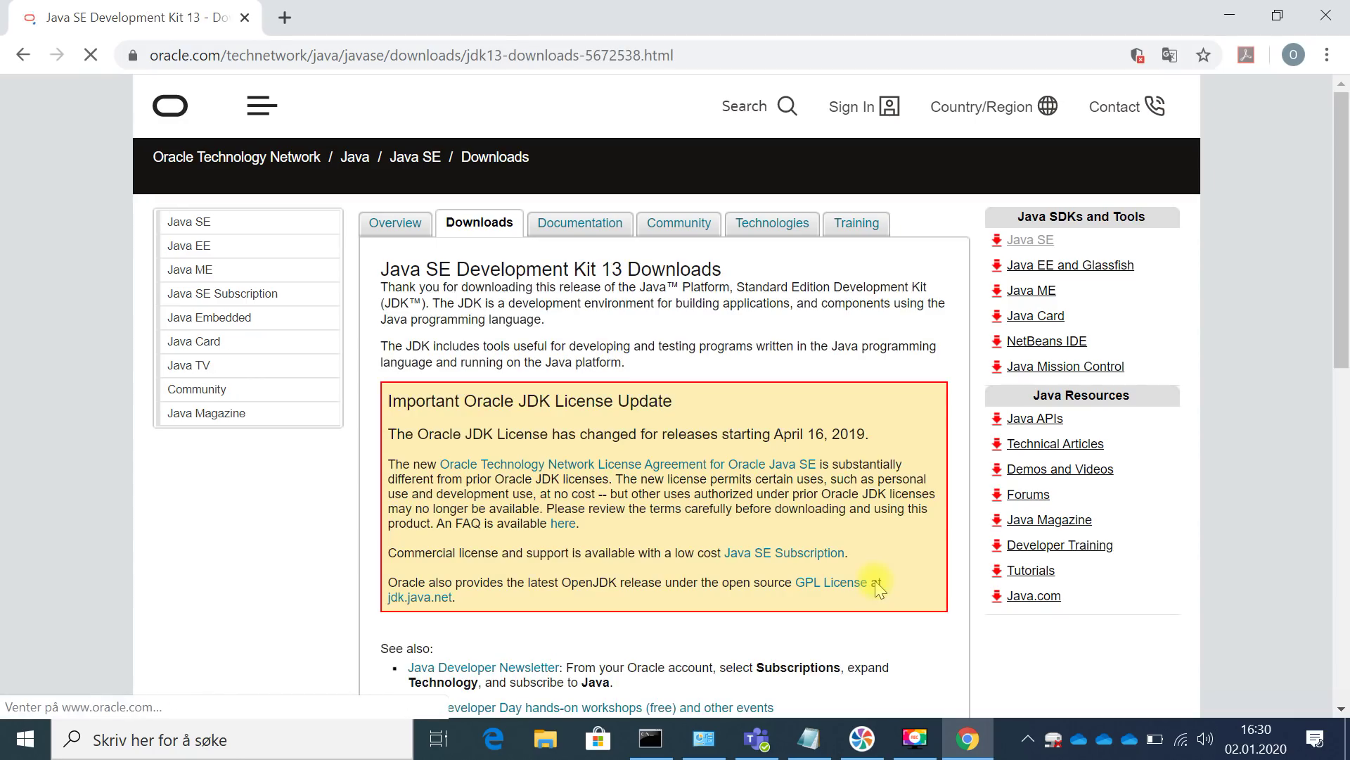
Accept the license agreement for Java SE Development Kit 13.0.1 and download jdk-13.0.1_windows-x64_bin.exe.
scroll(908, 301, down, 3)
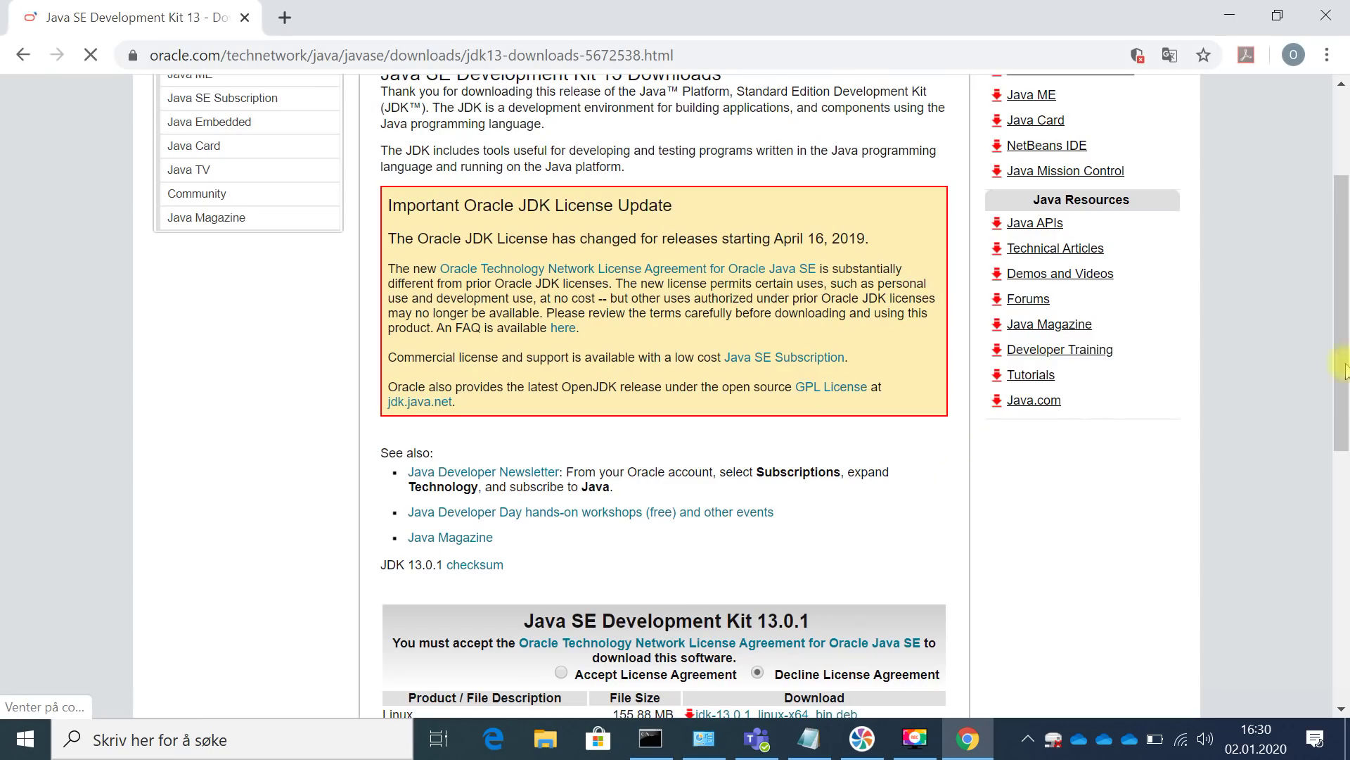
click(1342, 270)
drag(1342, 270, 1342, 374)
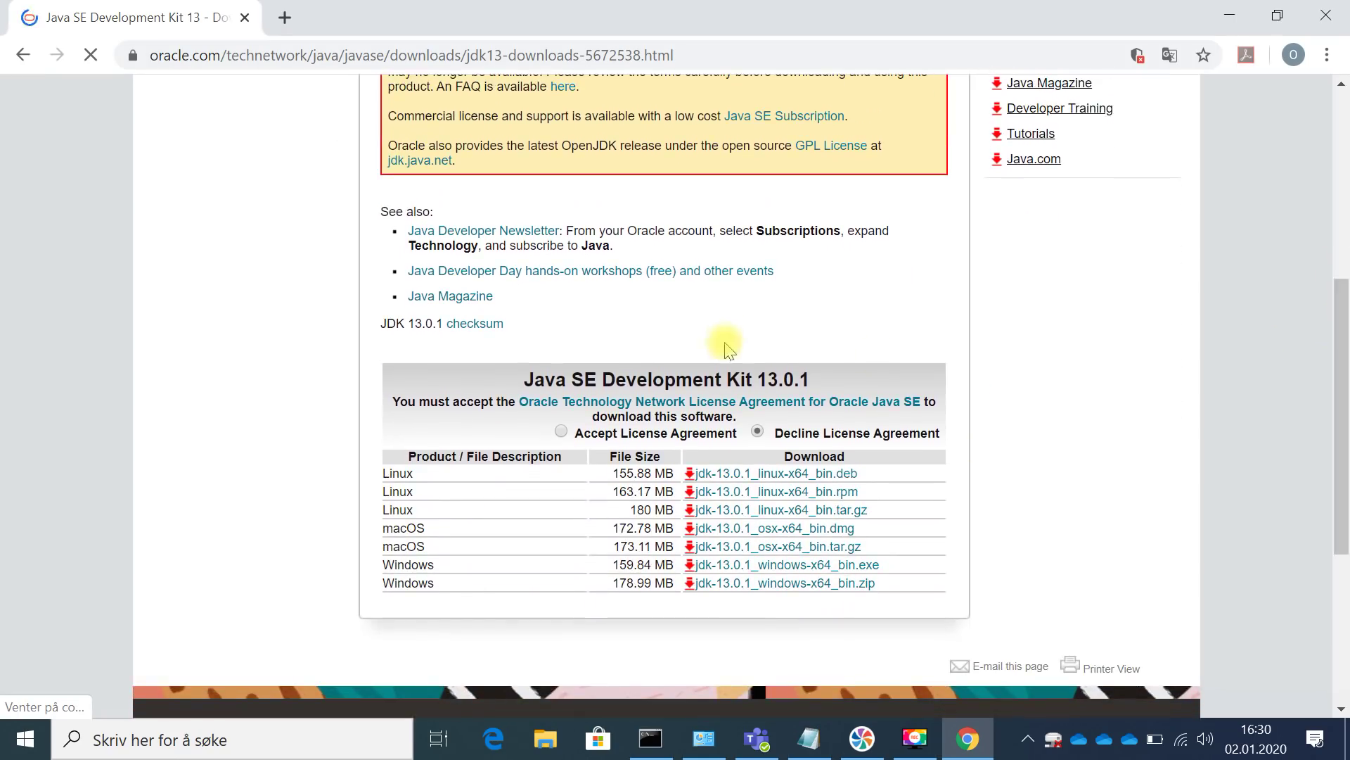
click(561, 432)
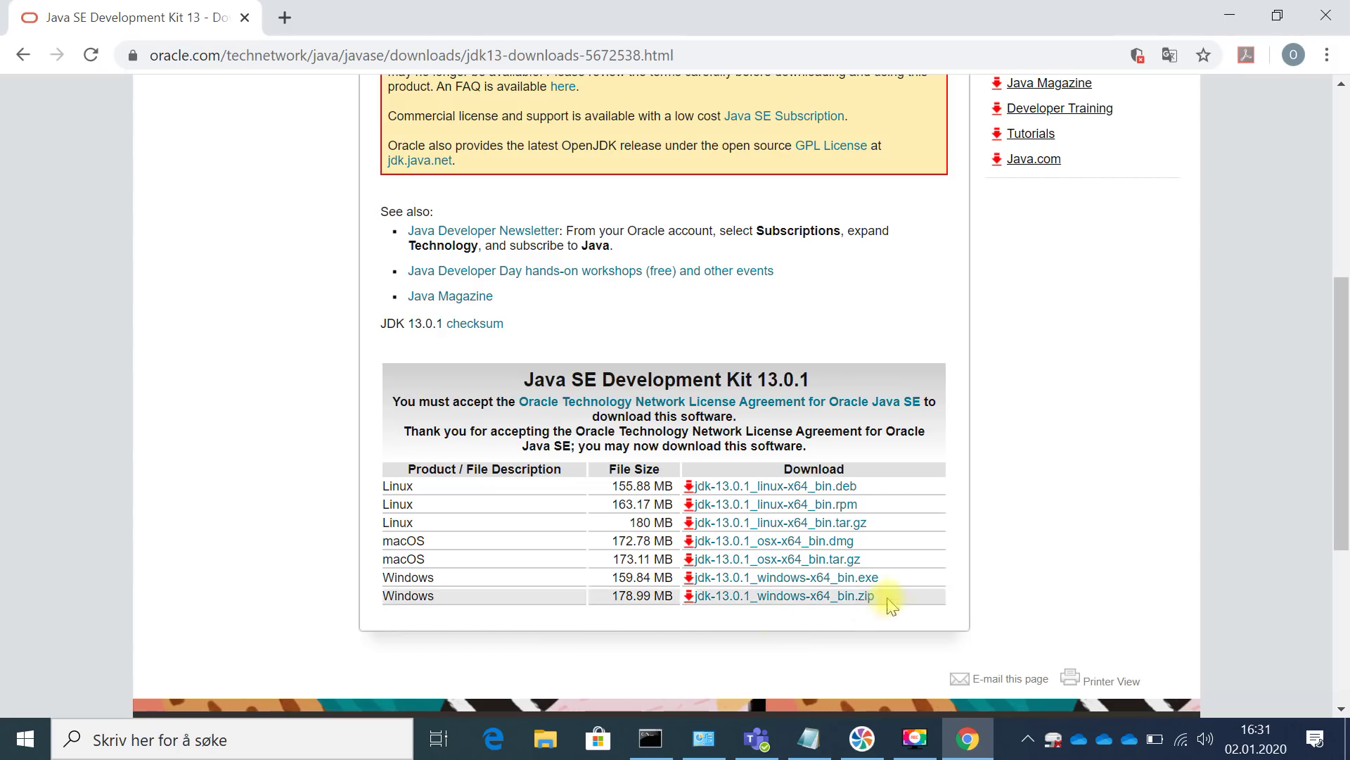
click(777, 580)
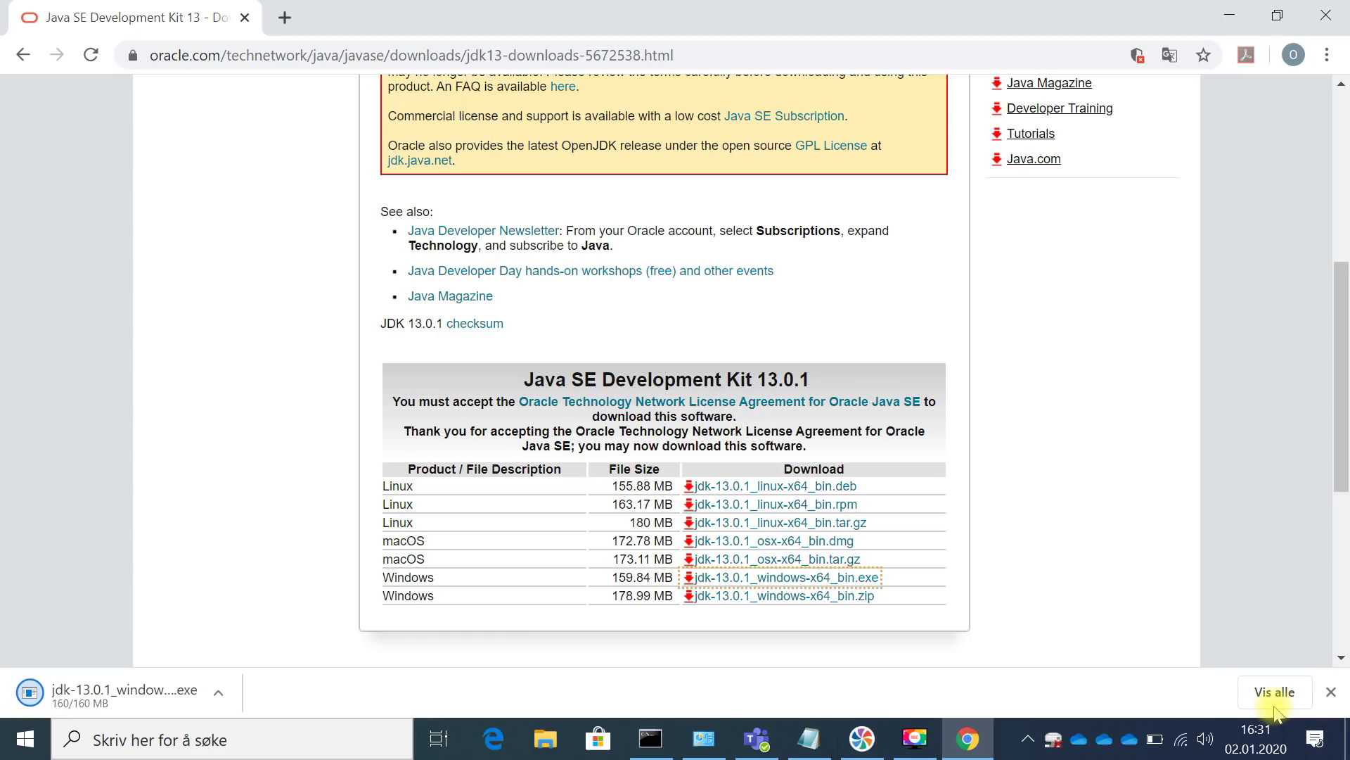
Run the downloaded JDK 13.0.1 installer with administrator approval and decline reinstalling the software.
click(113, 712)
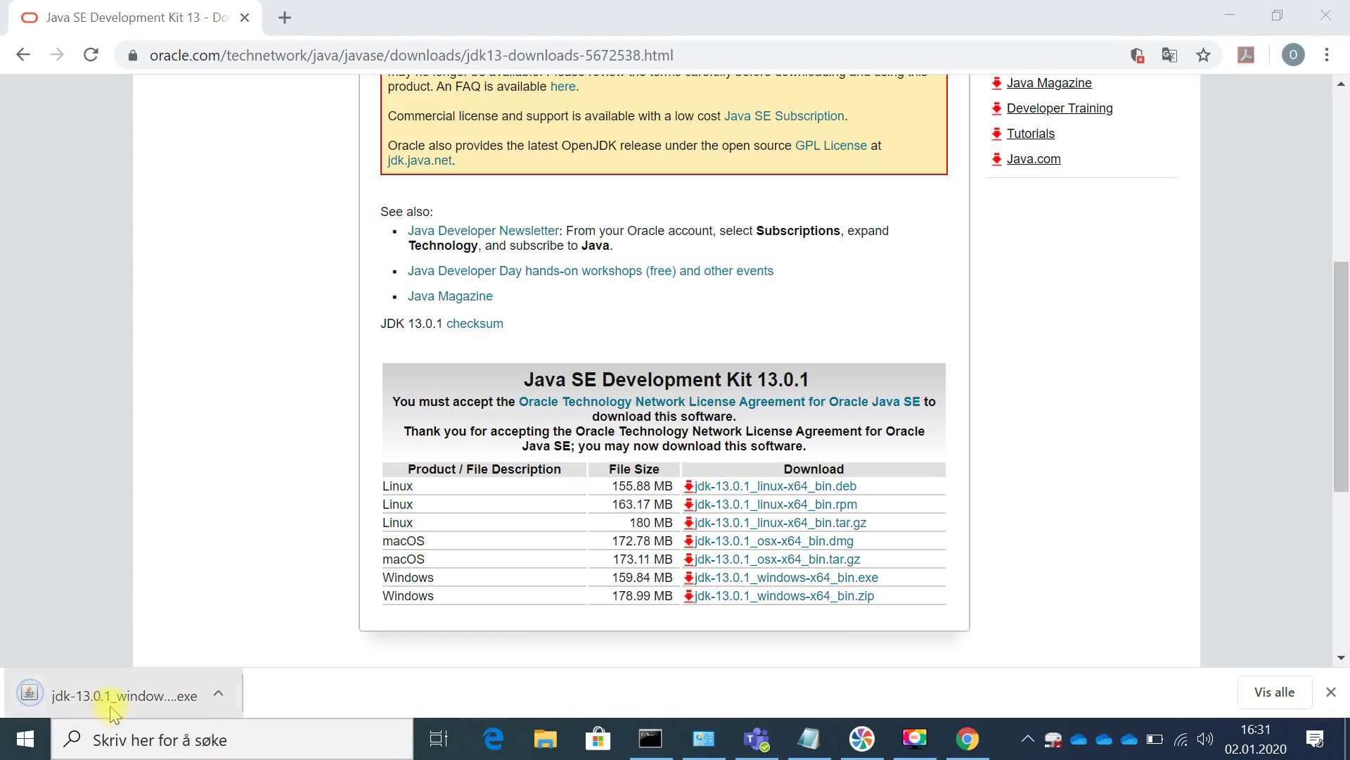
click(111, 707)
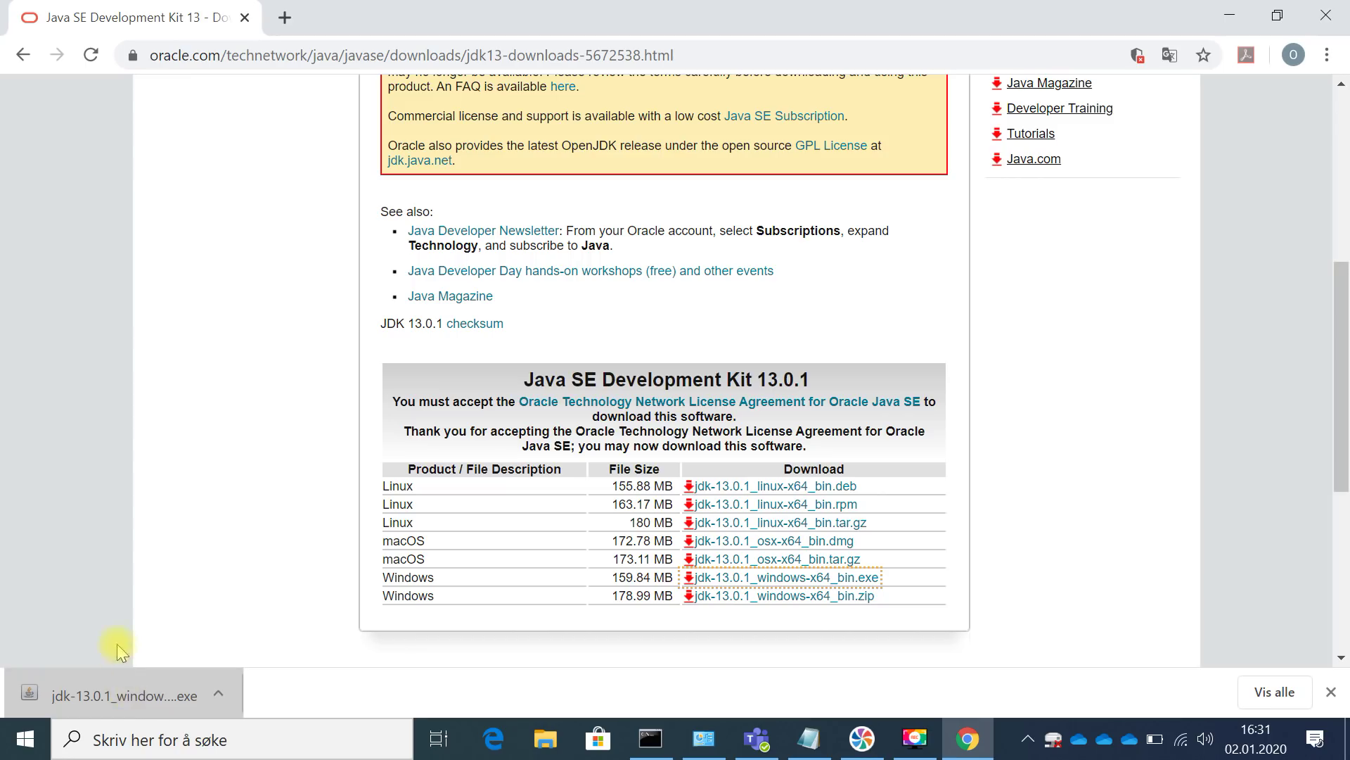
click(121, 697)
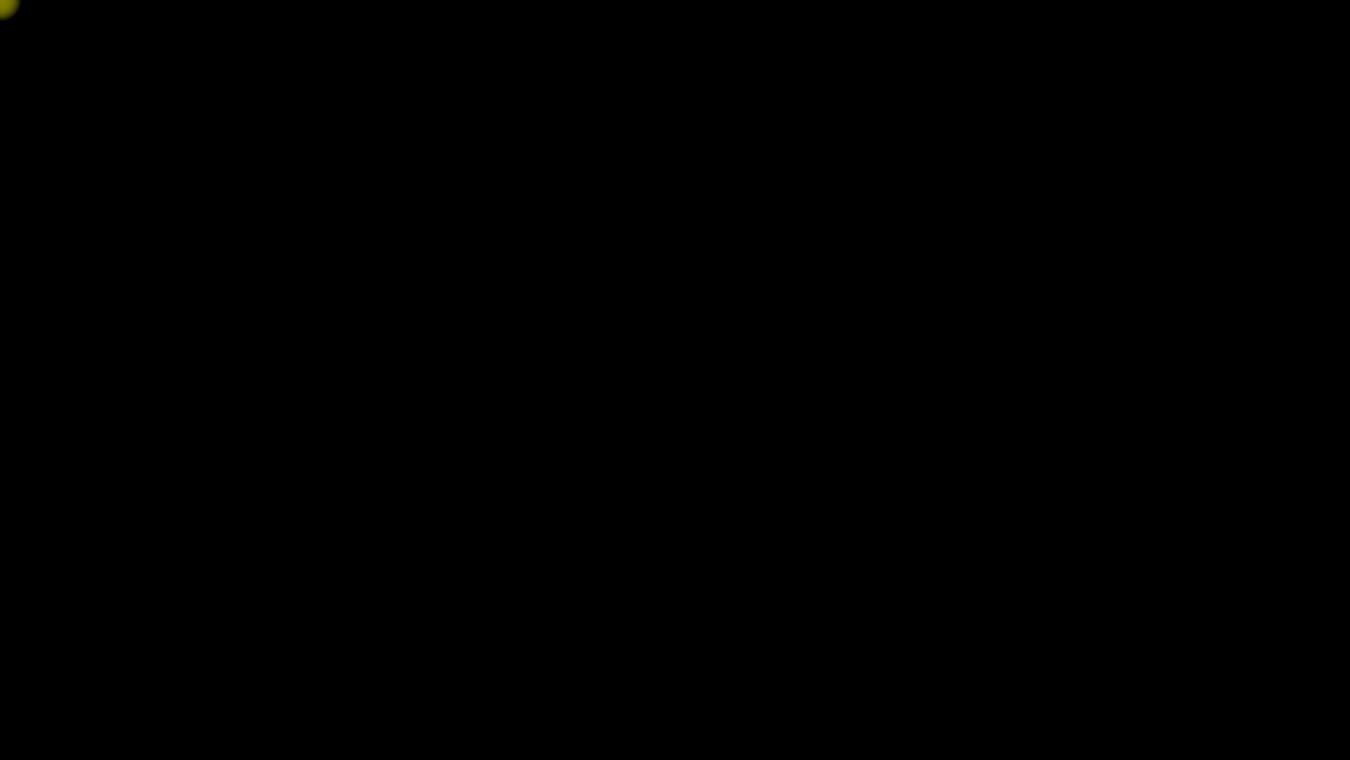
click(598, 529)
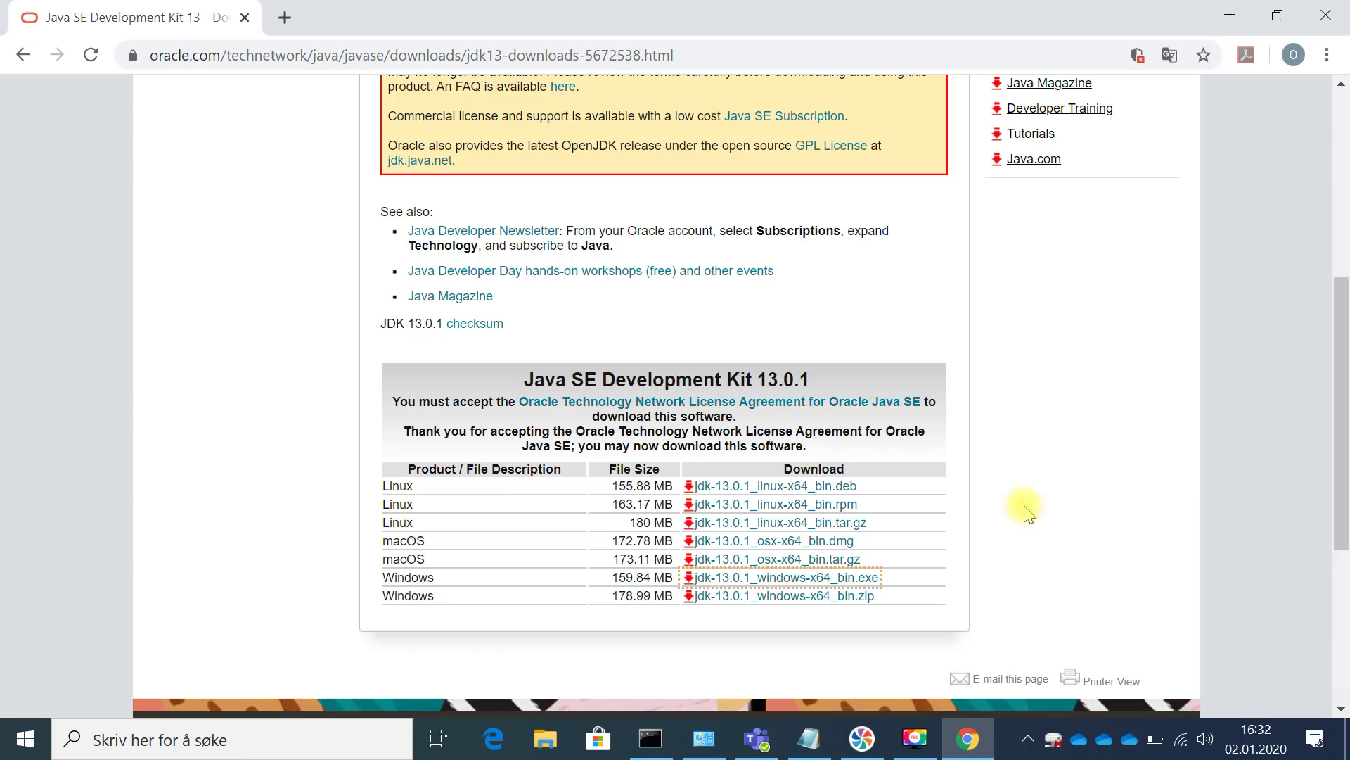
click(1226, 21)
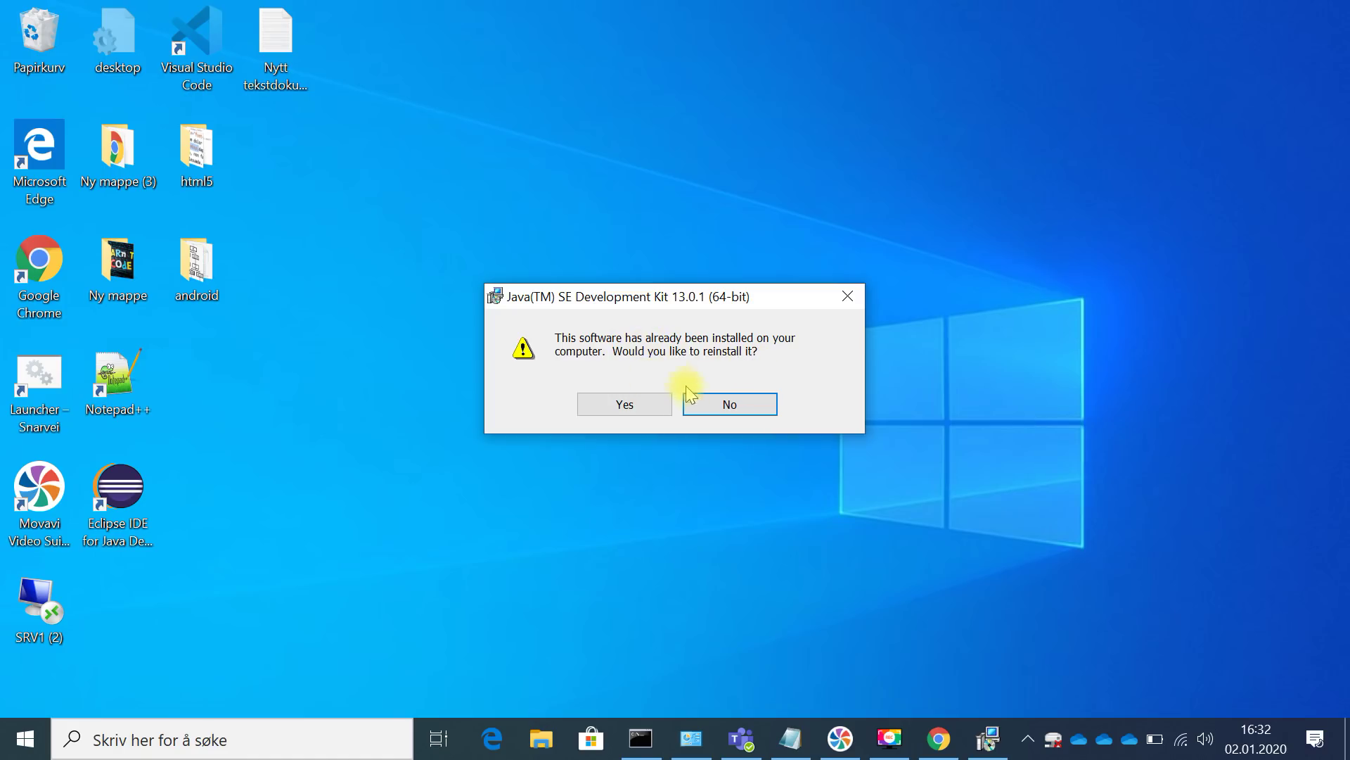
click(730, 405)
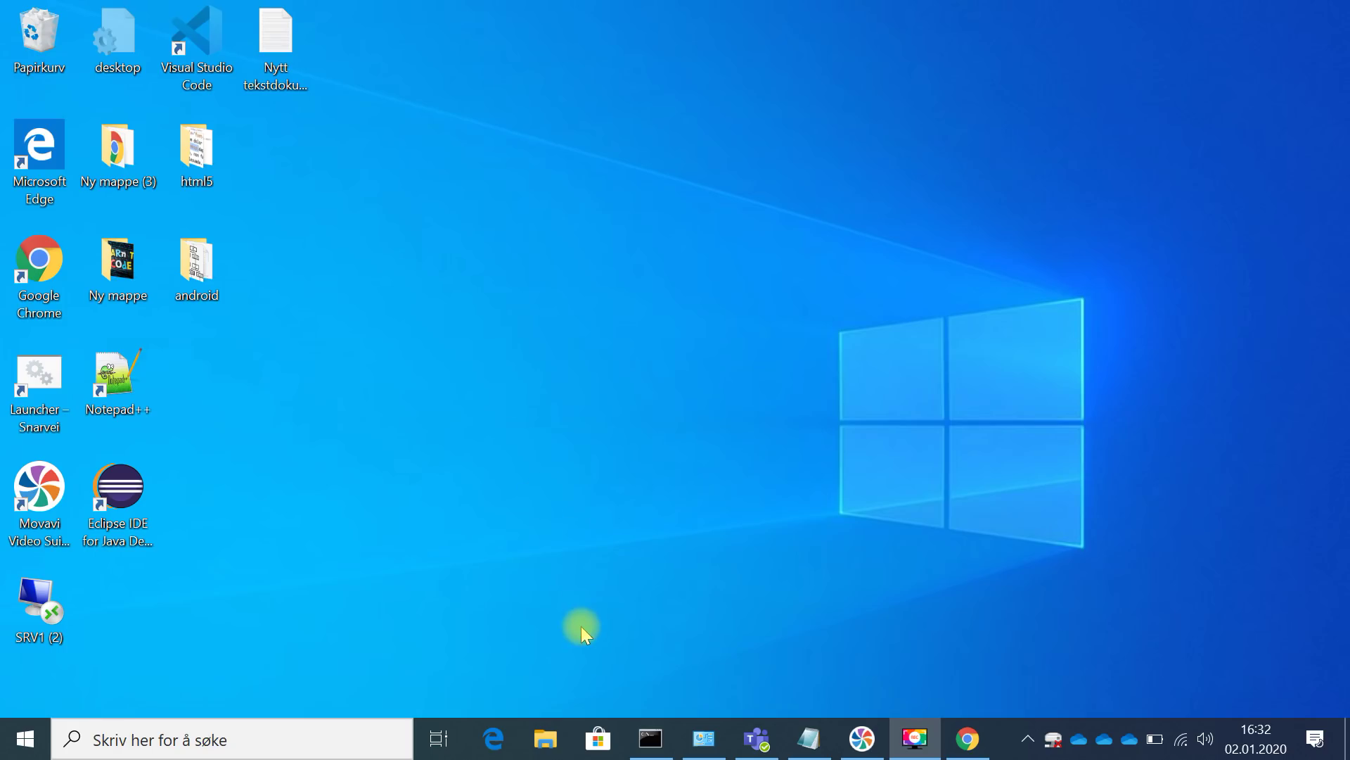
Browse in File Explorer to the jdk-13.0.1 folder under Programfiler\Java on drive C: to examine its contents, and minimize the window.
click(552, 748)
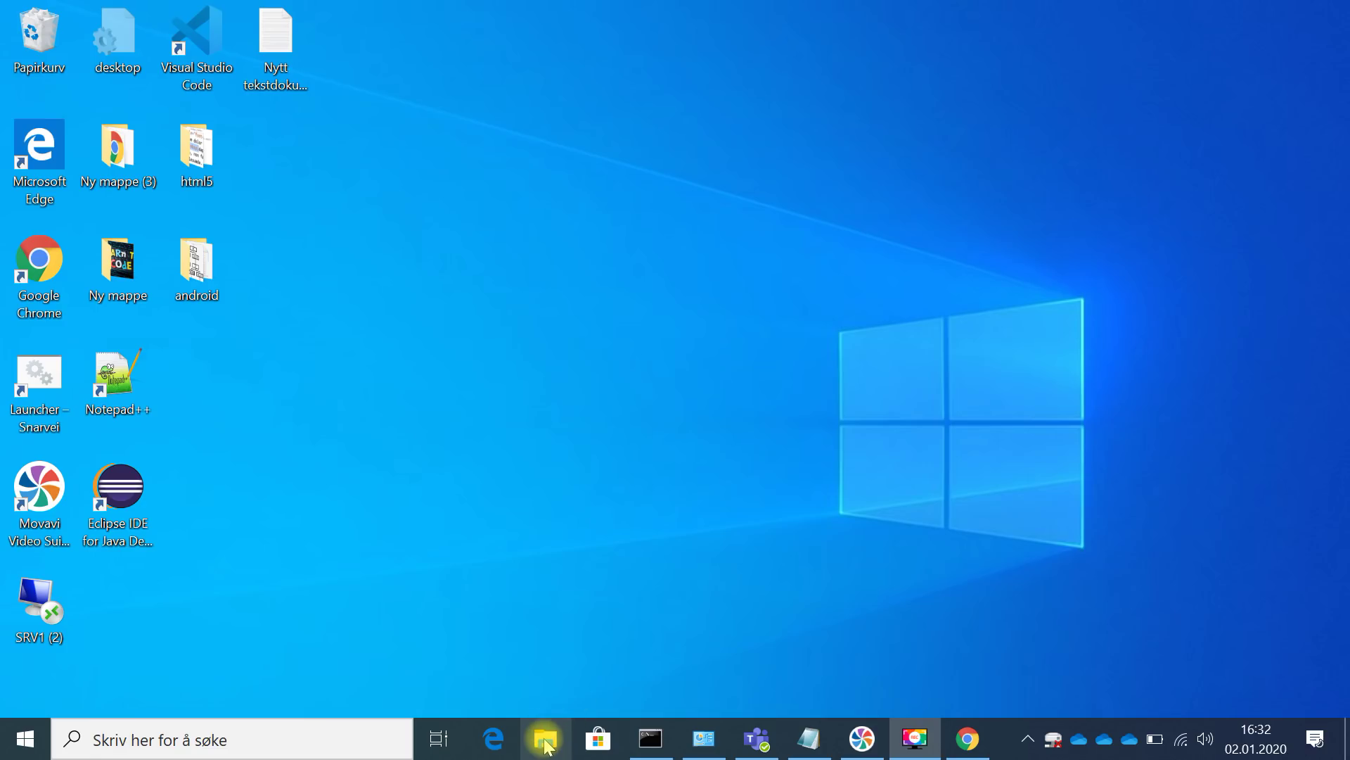
click(548, 747)
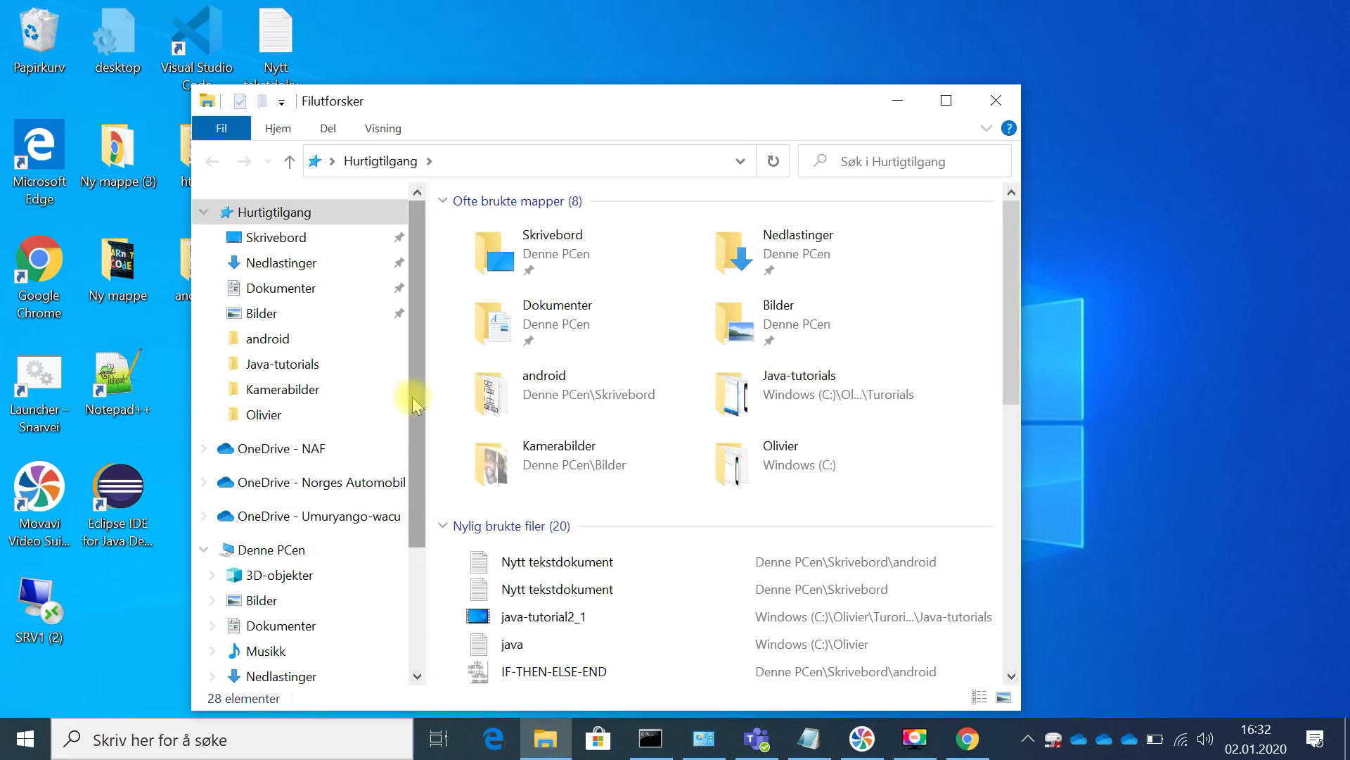
drag(414, 396, 416, 508)
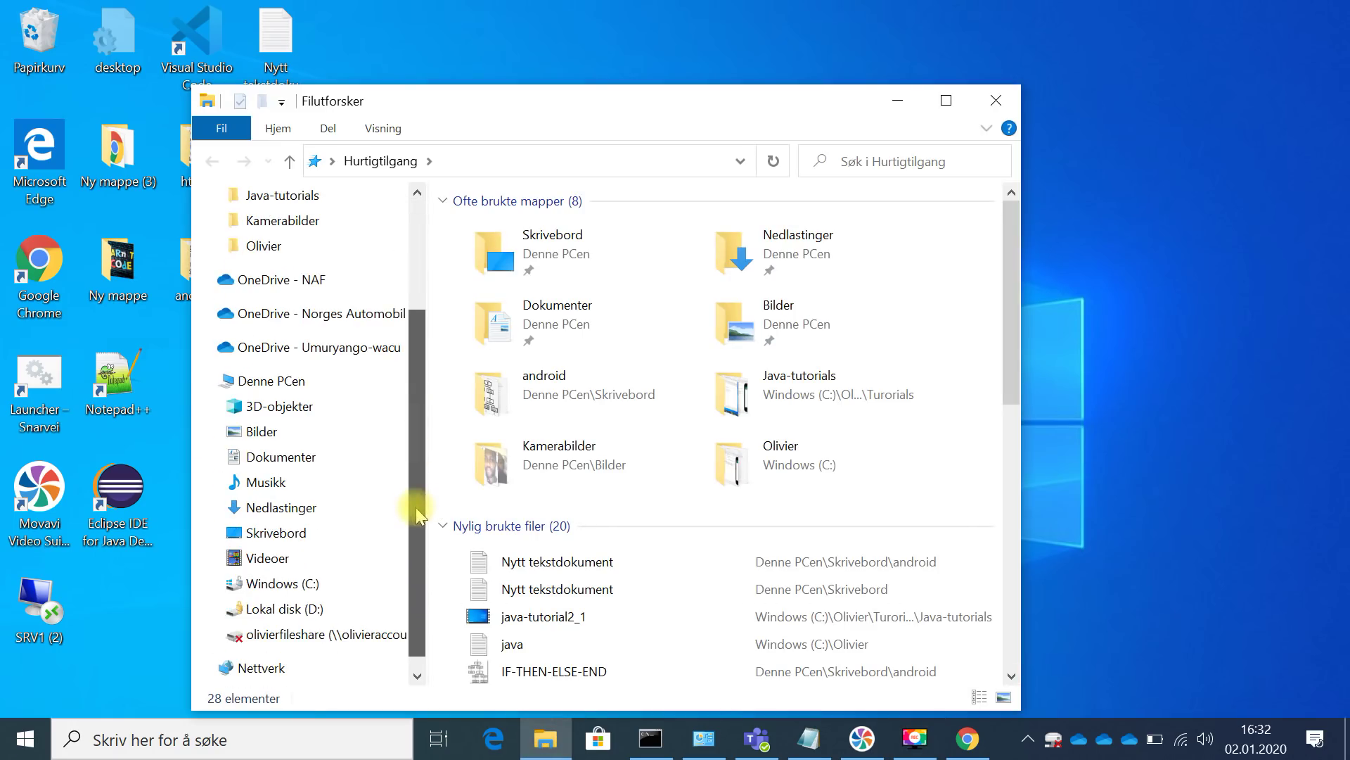
click(285, 589)
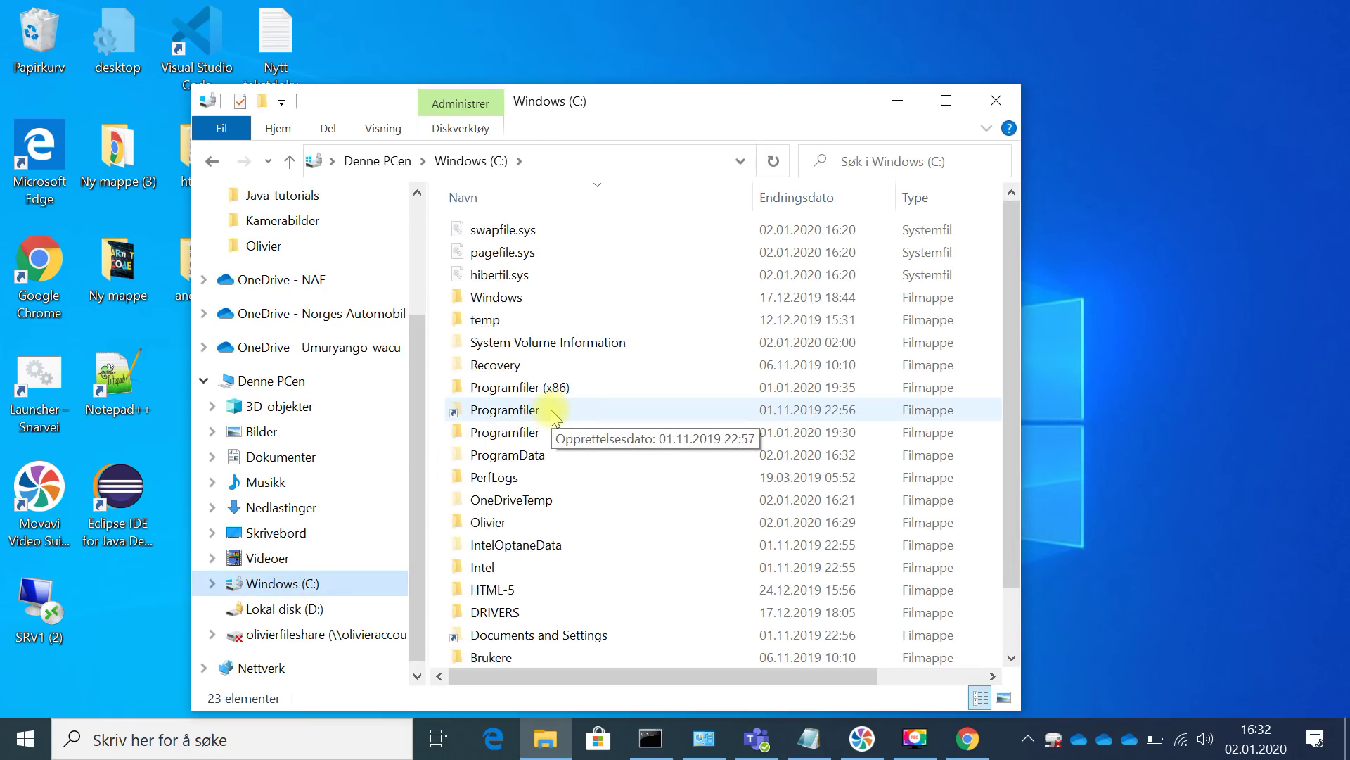
double_click(529, 432)
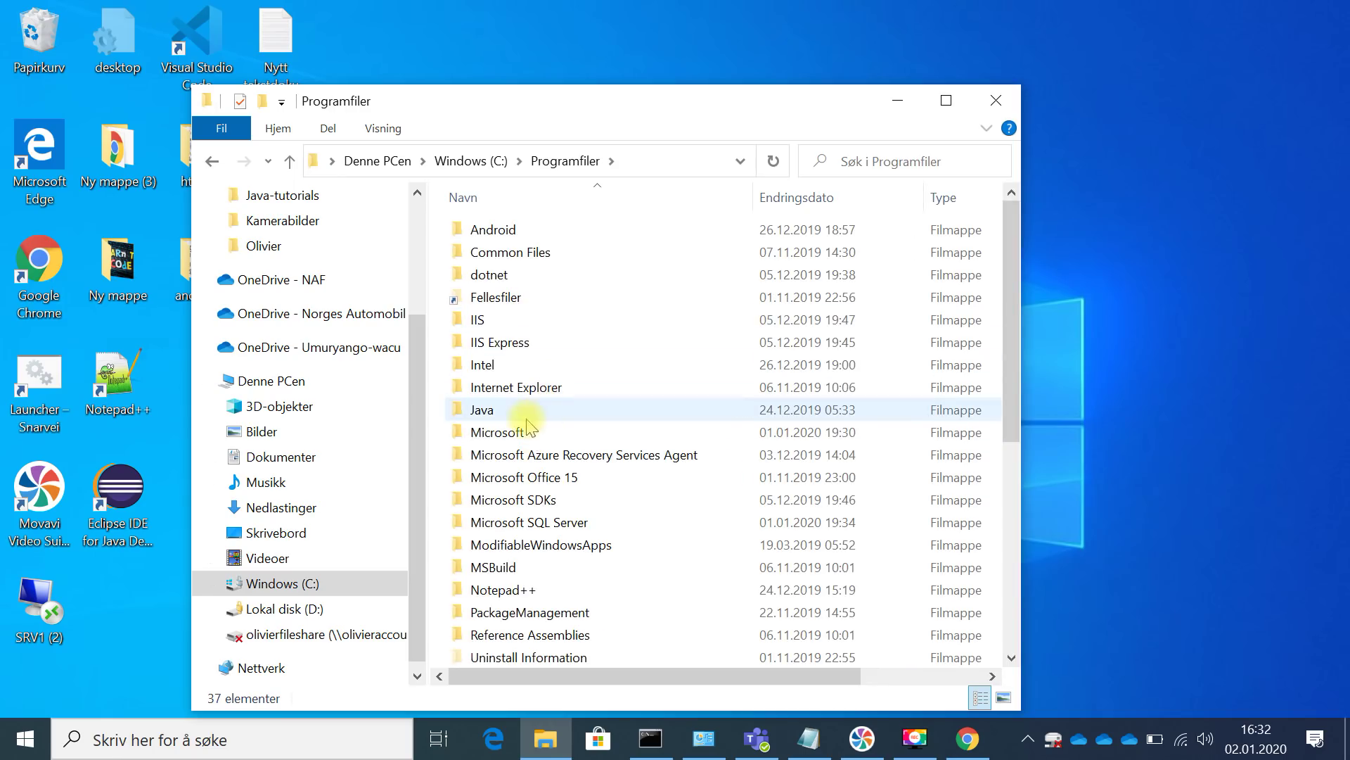
double_click(526, 414)
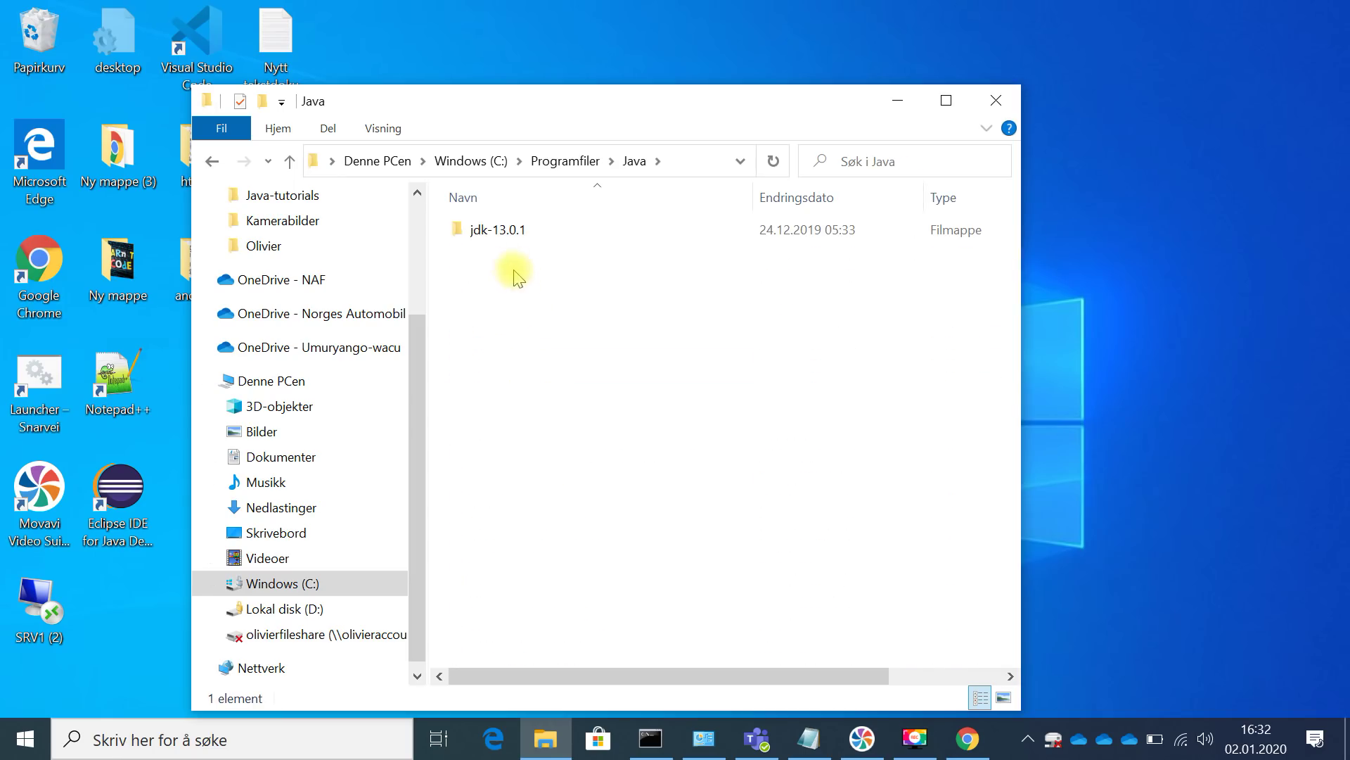
double_click(497, 230)
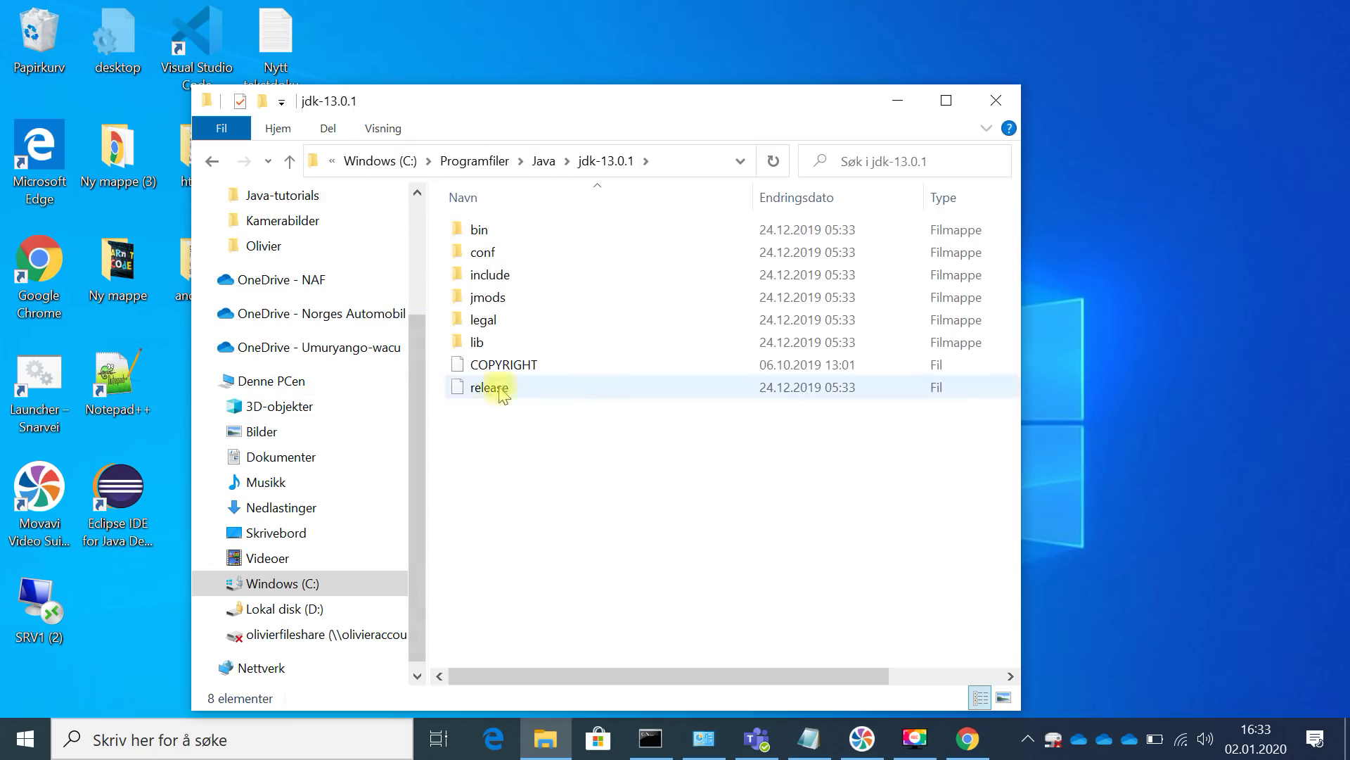
drag(504, 107, 679, 147)
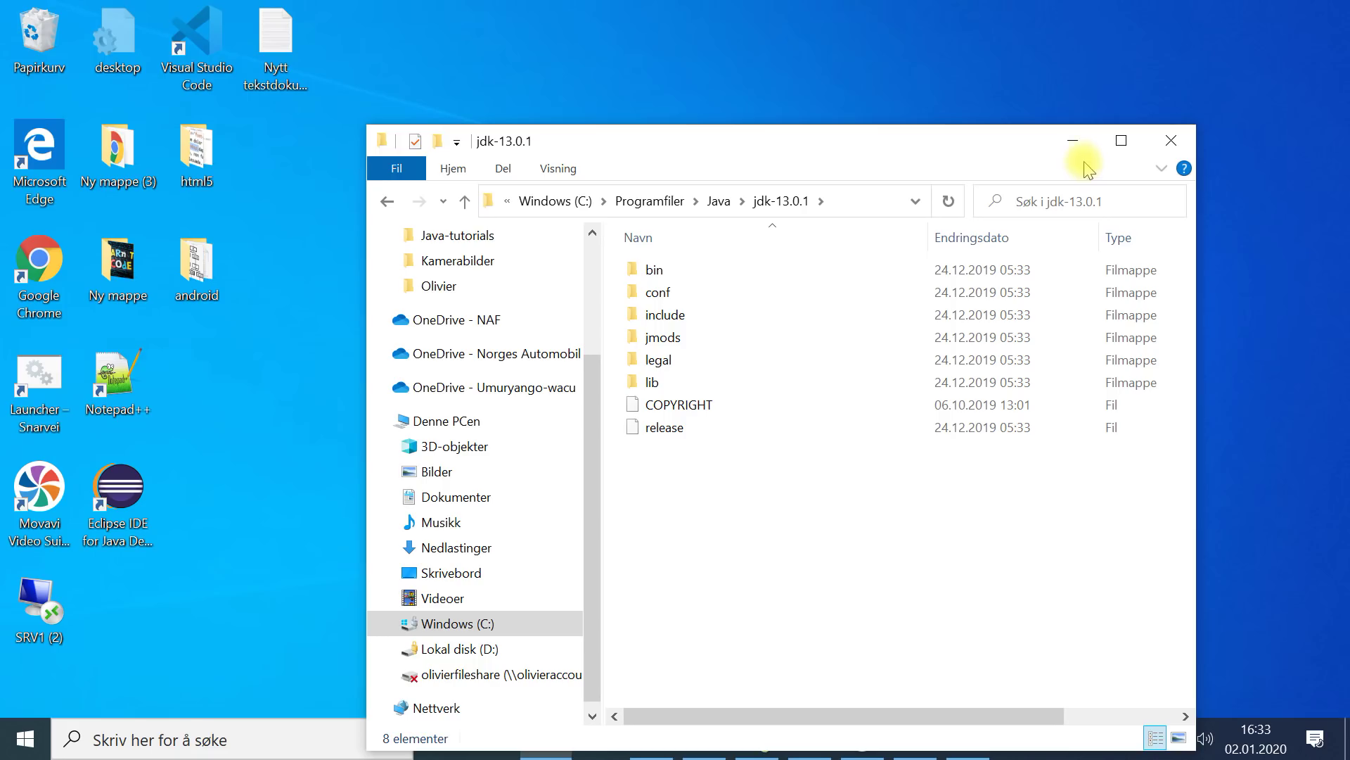
click(1072, 142)
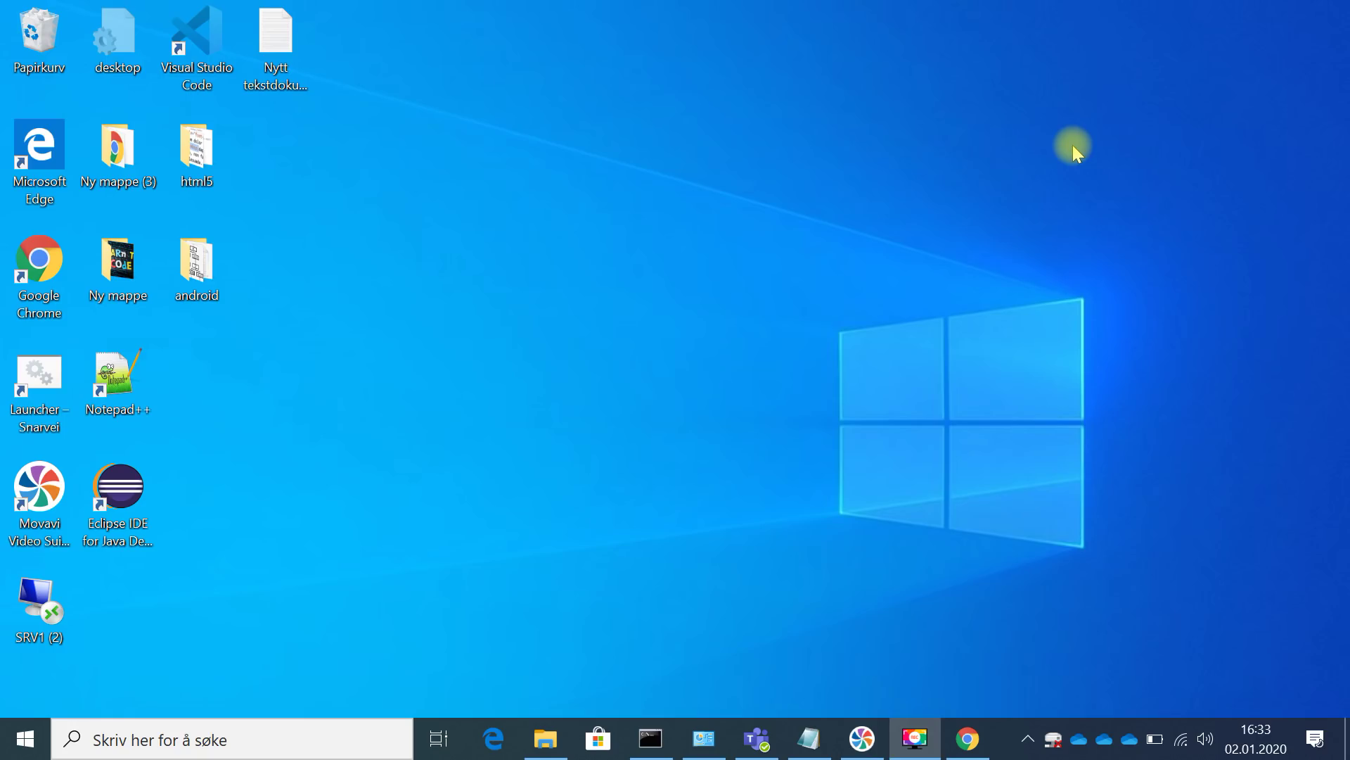
Clear the output of the already open Command Prompt with cls and close that window.
mouse_move(653, 735)
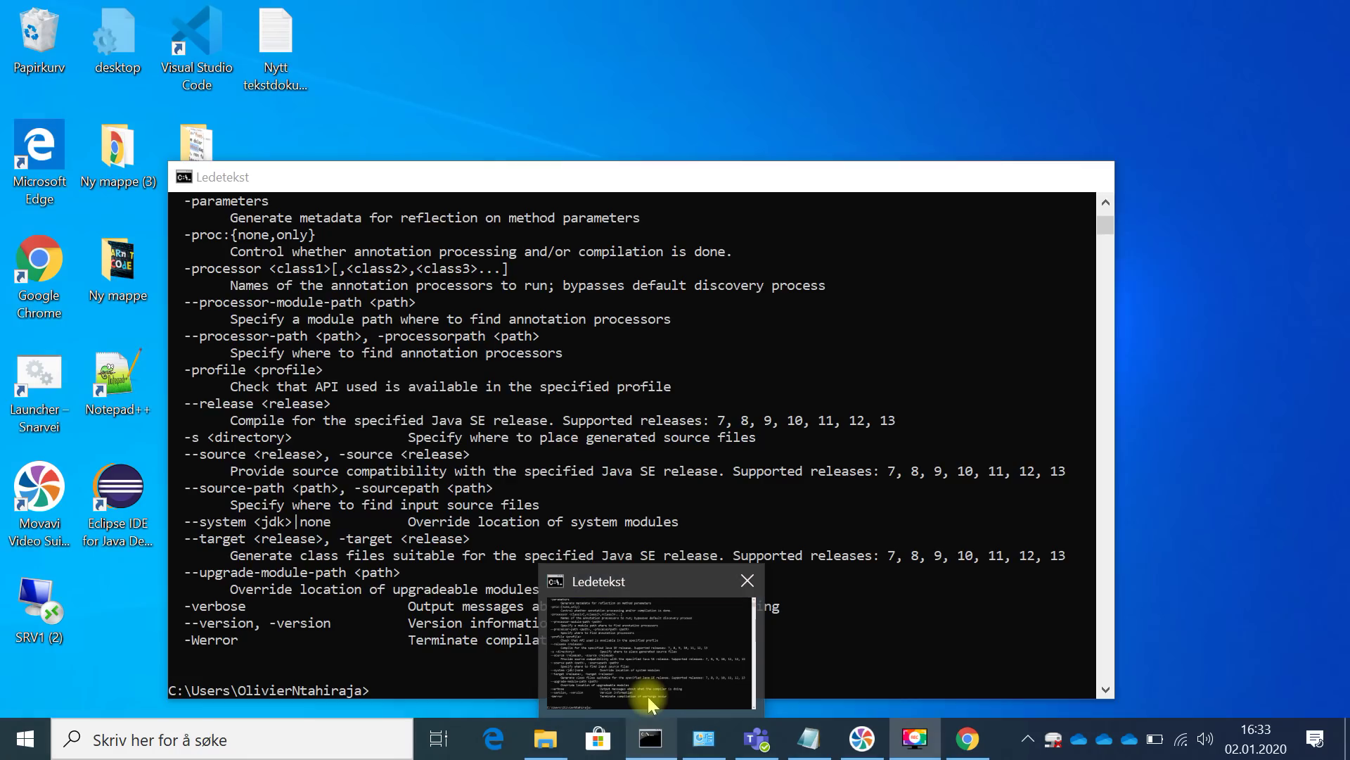
click(647, 696)
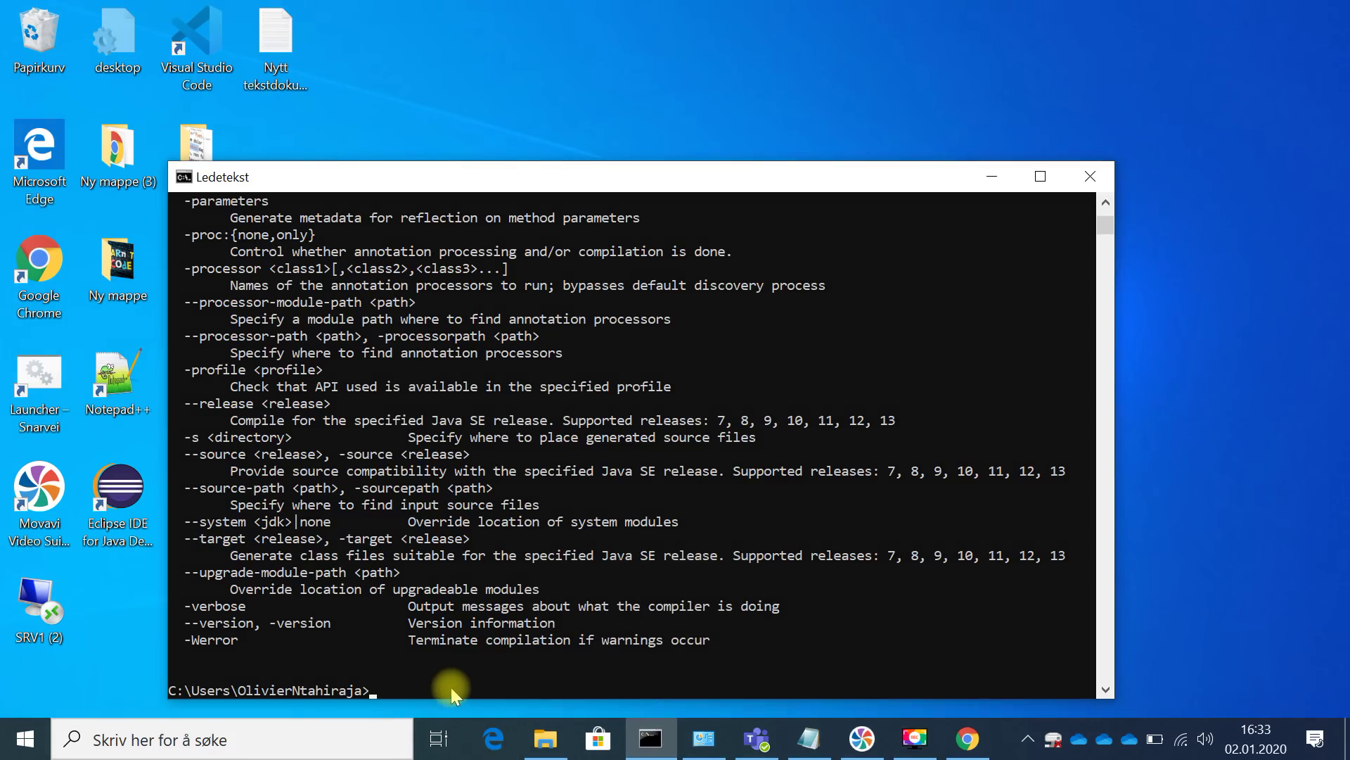
text(cls)
key(Return)
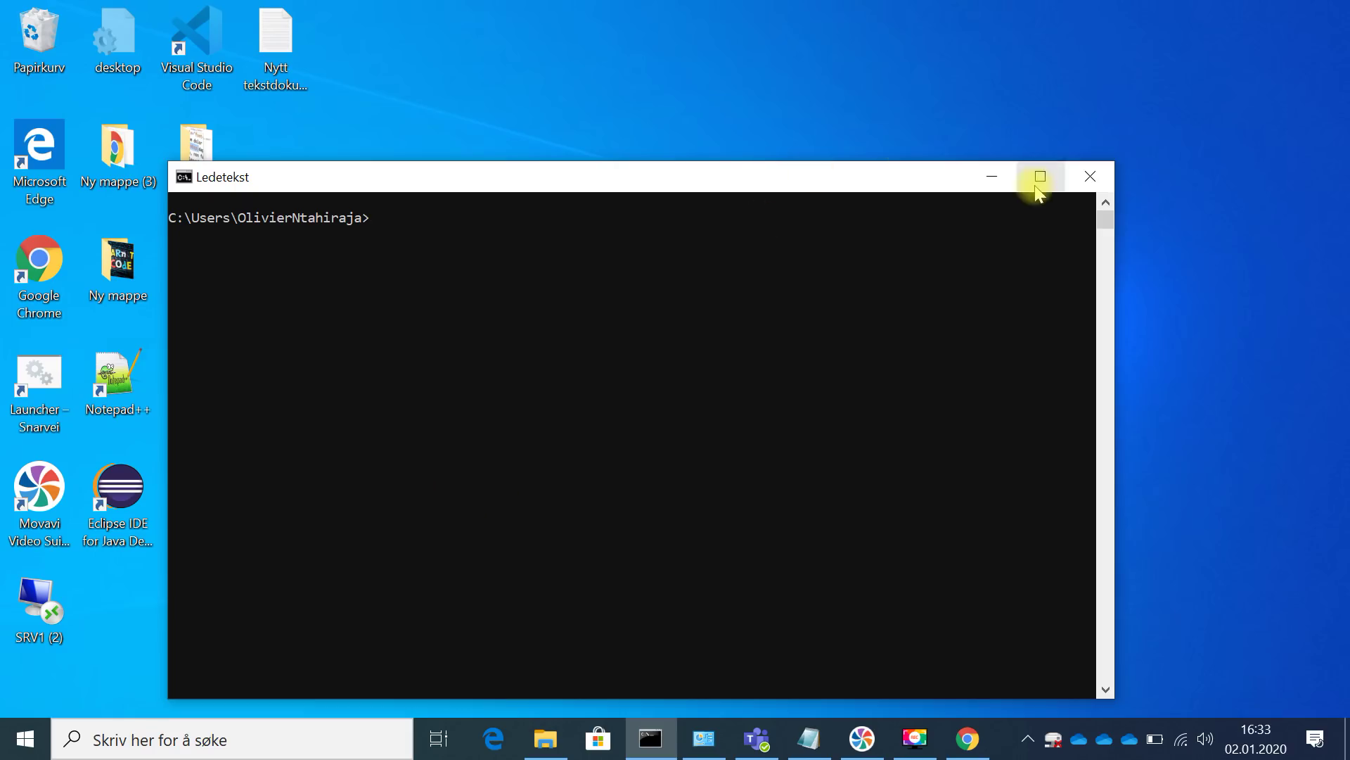
click(1090, 174)
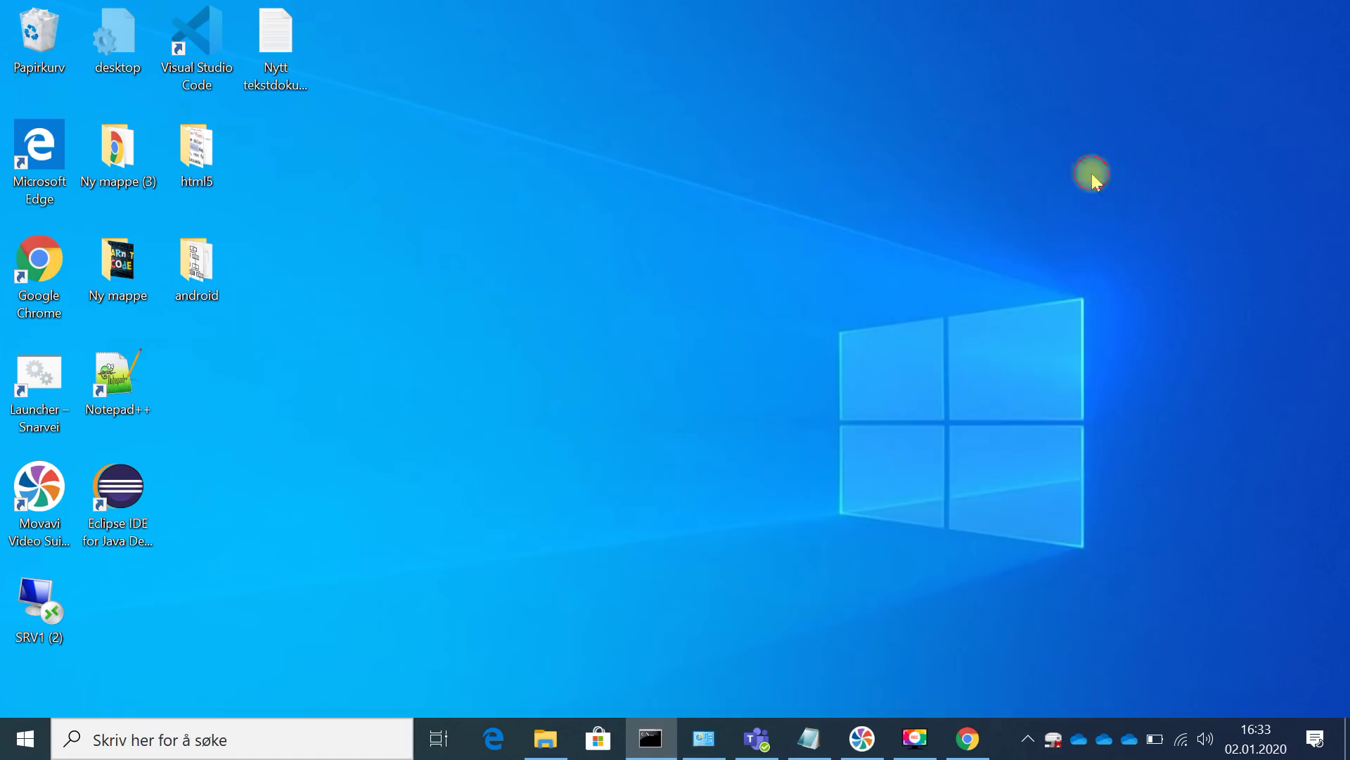
Open a new Command Prompt through a search for cmd and run javac to test the Java compiler.
click(95, 743)
text(cmd)
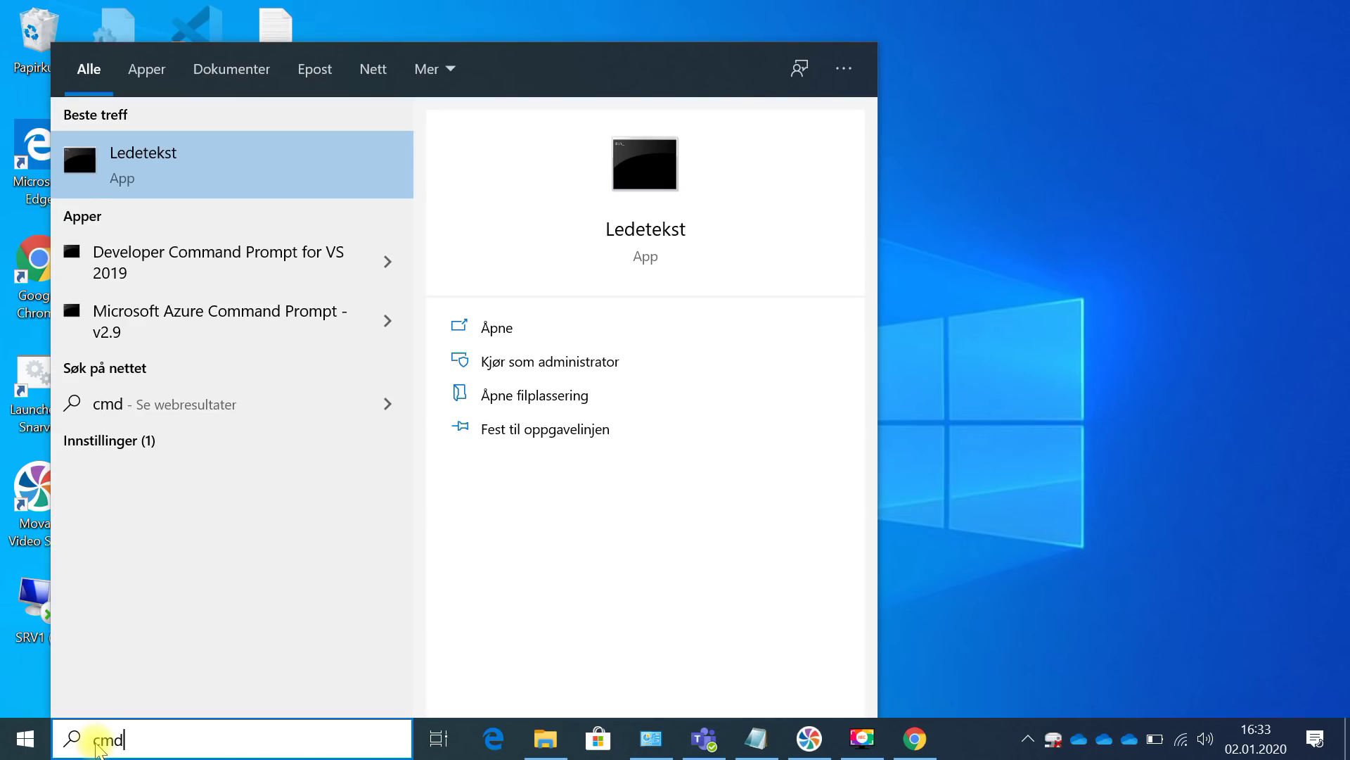
key(Return)
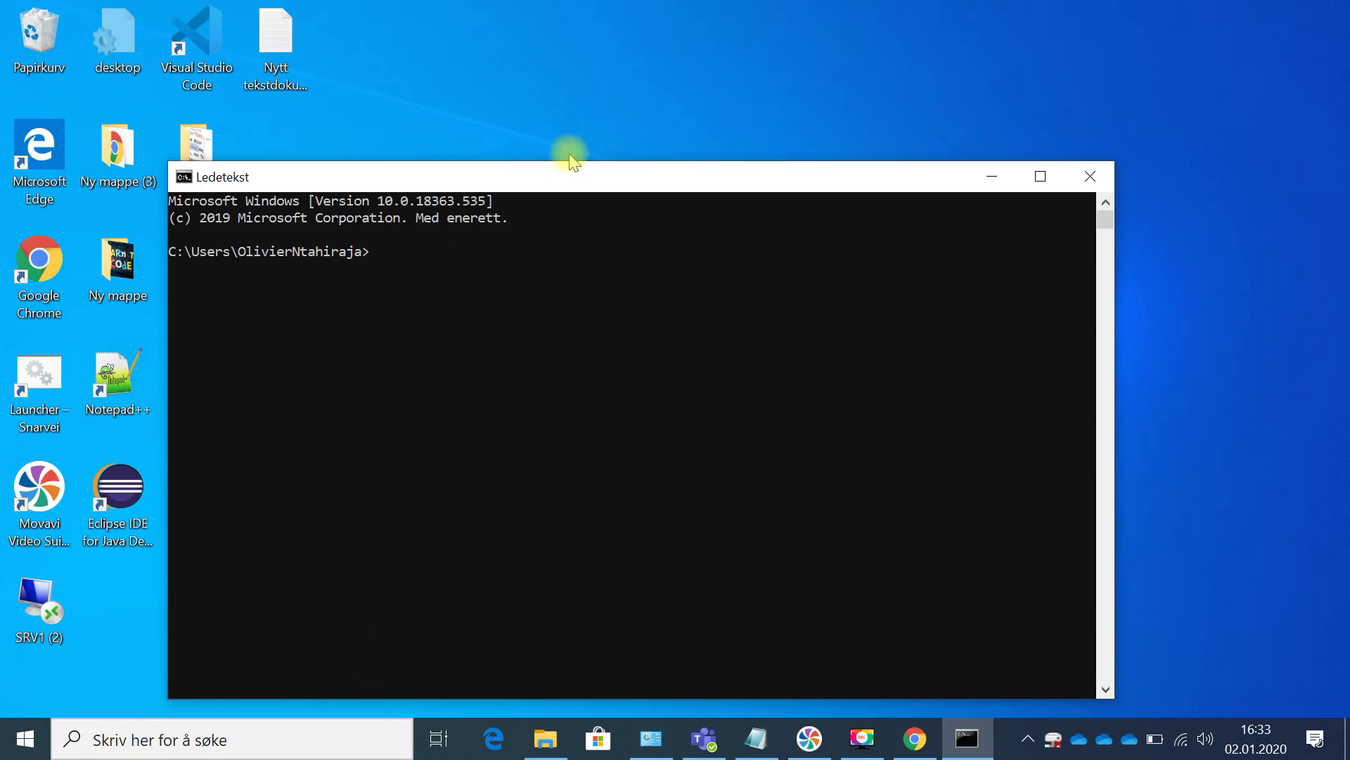
drag(549, 179, 486, 98)
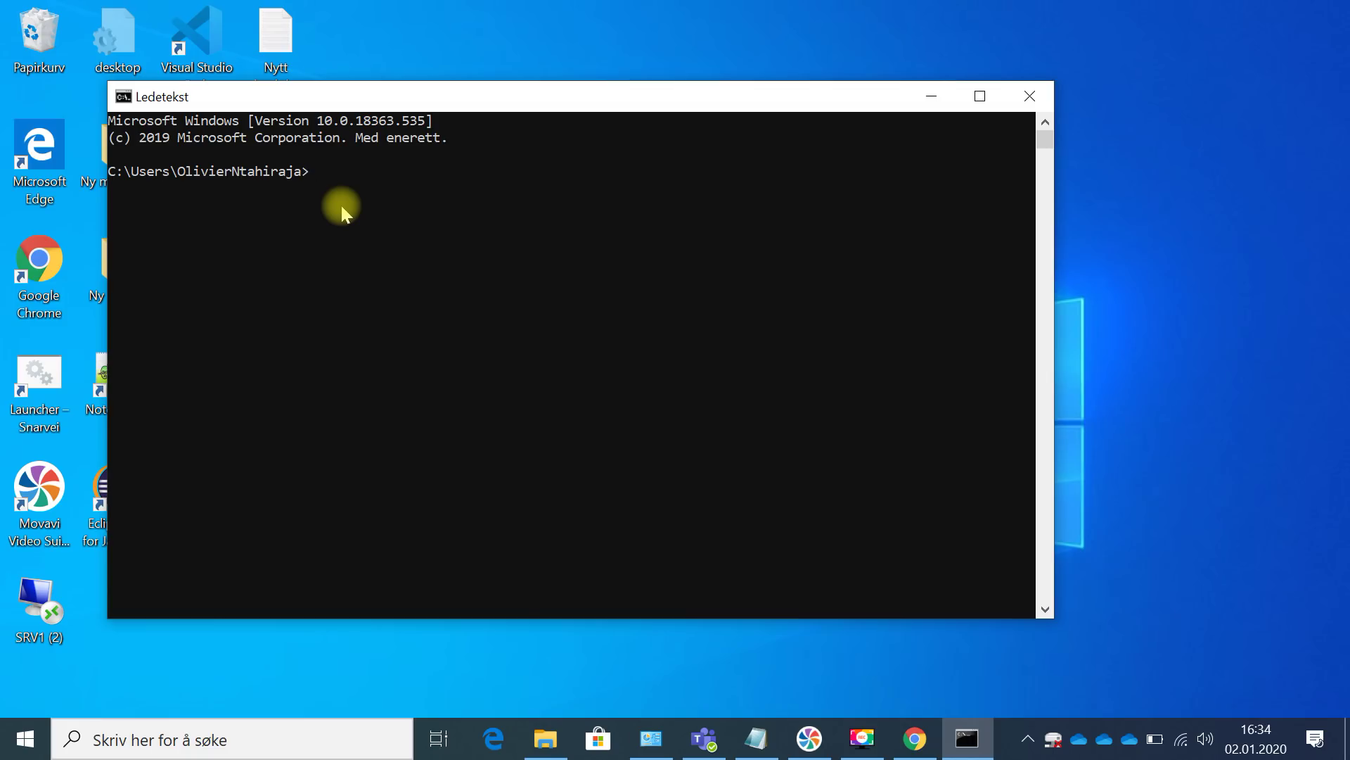
text(javac)
key(Return)
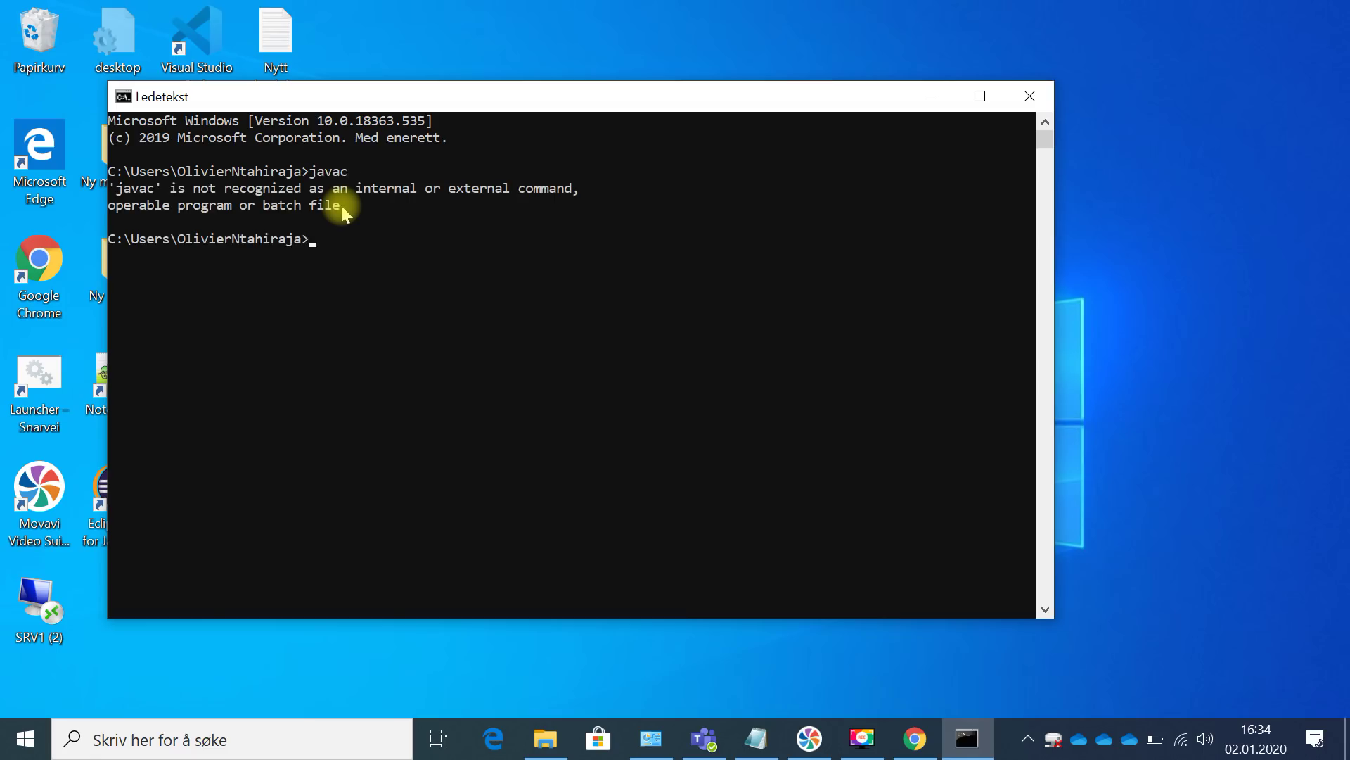
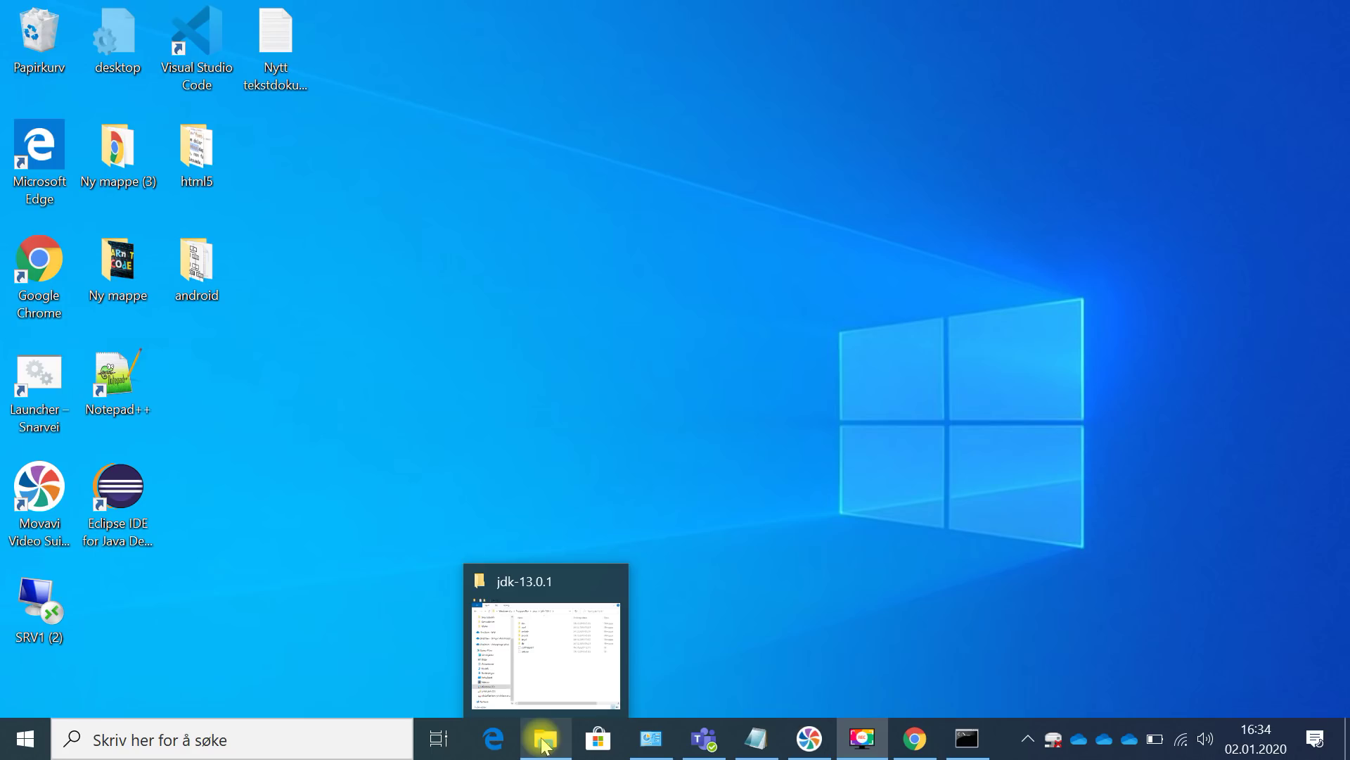
Restore the minimized jdk-13.0.1 folder window and close it.
click(683, 499)
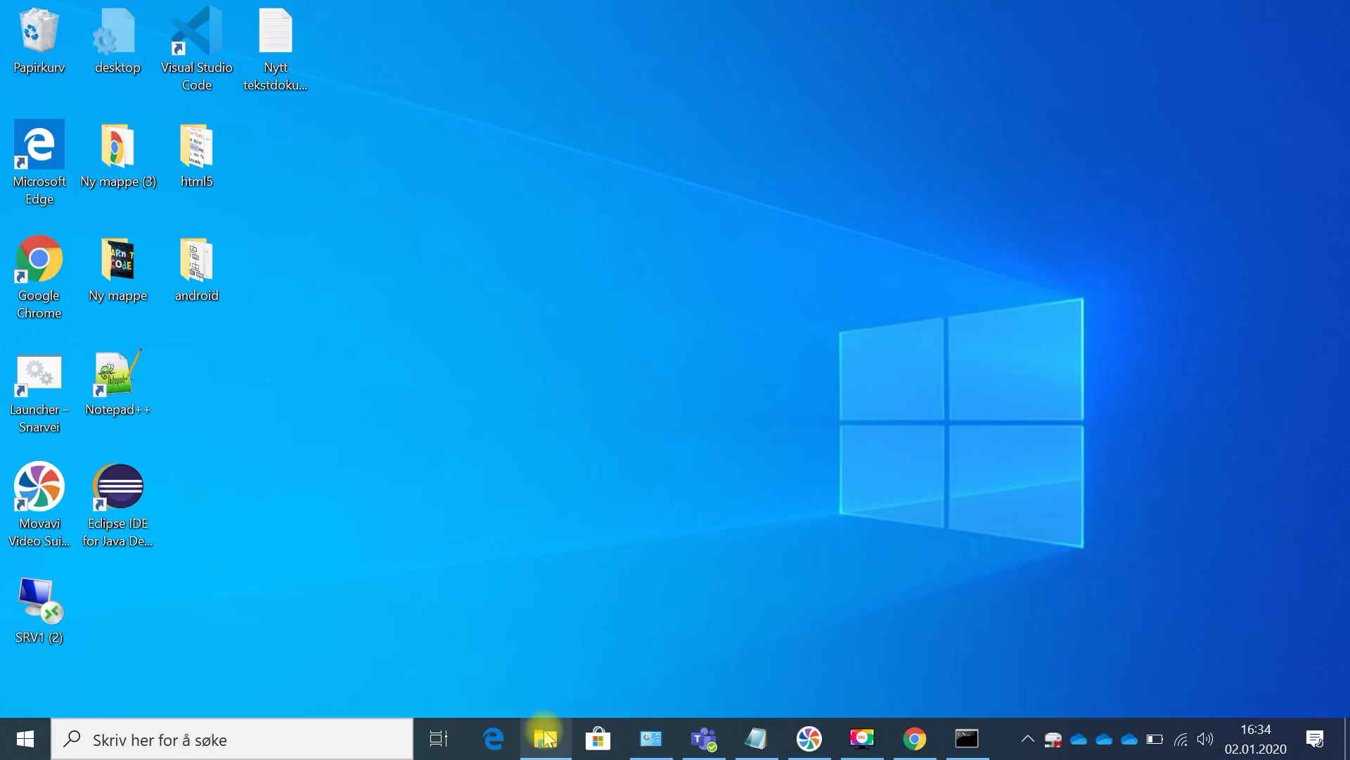
mouse_move(545, 738)
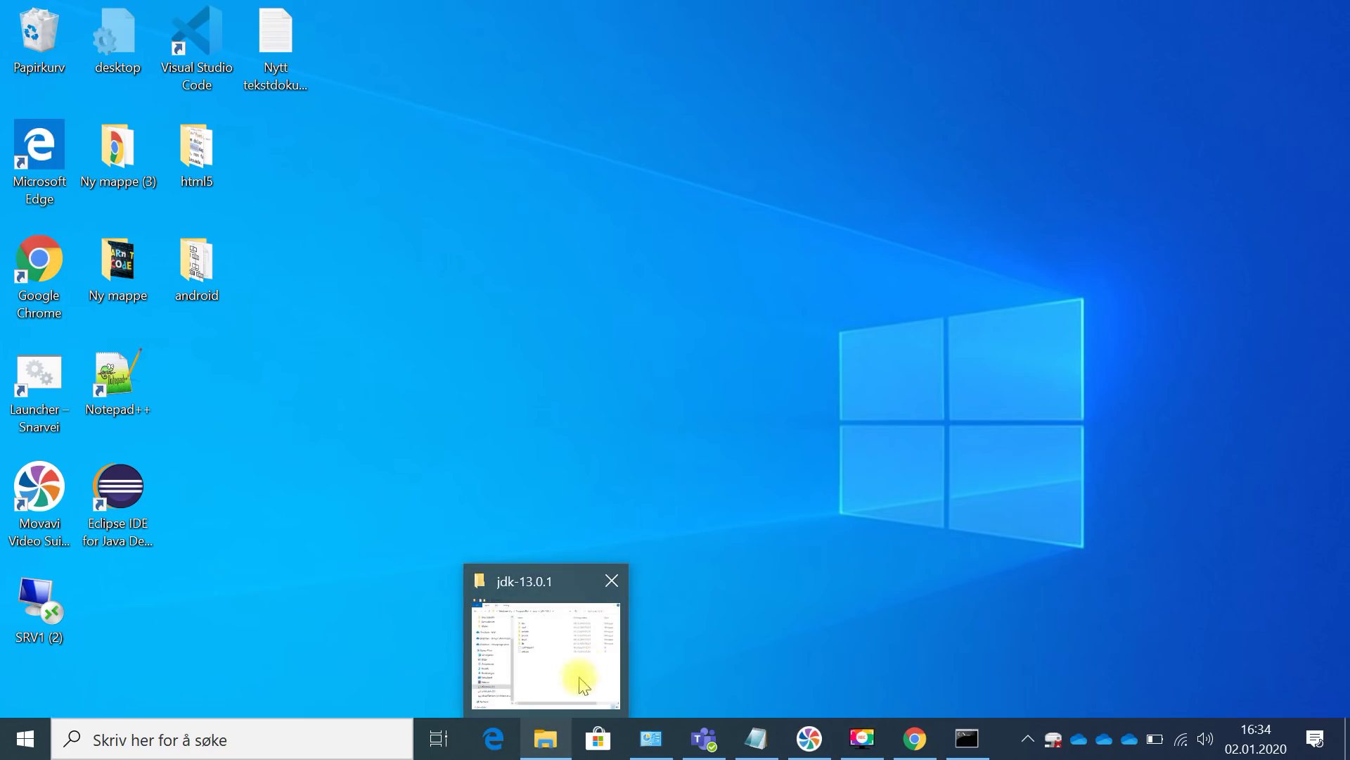
click(554, 746)
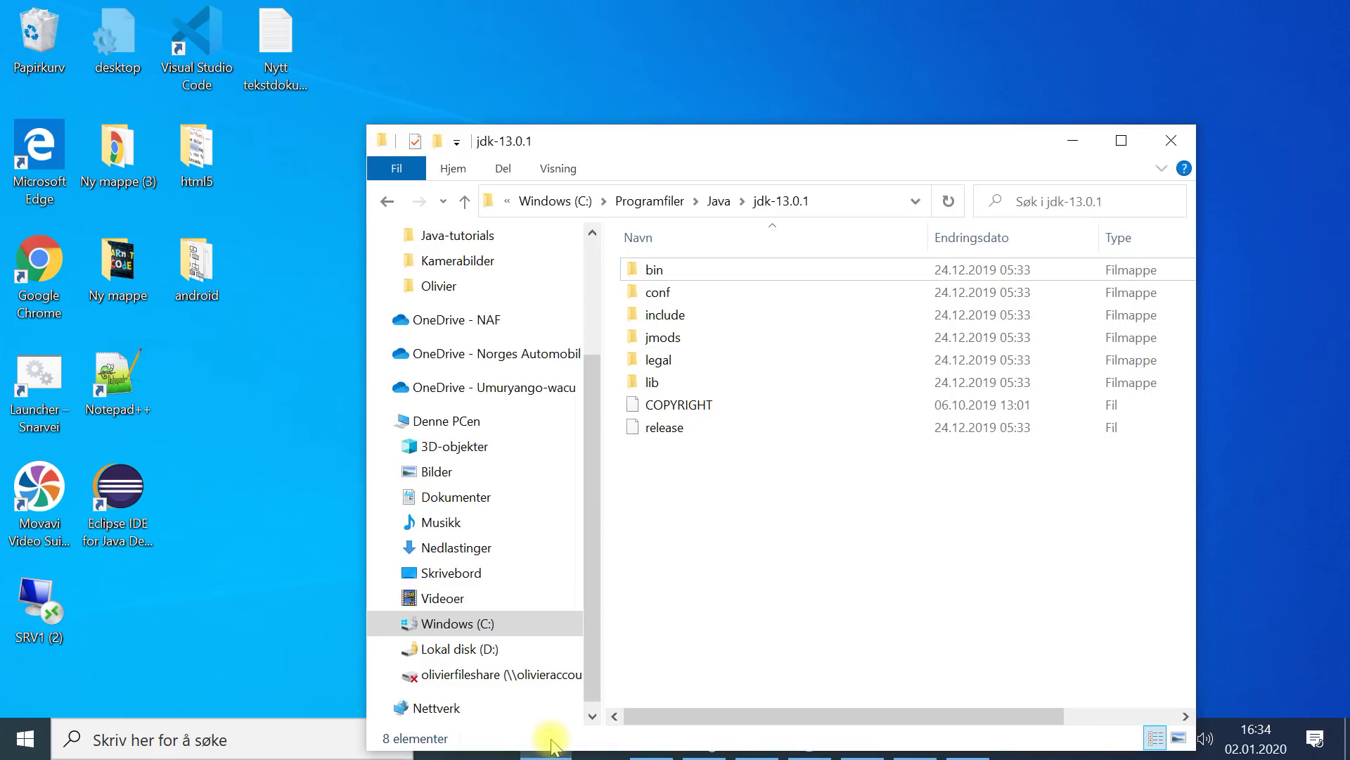
click(1162, 145)
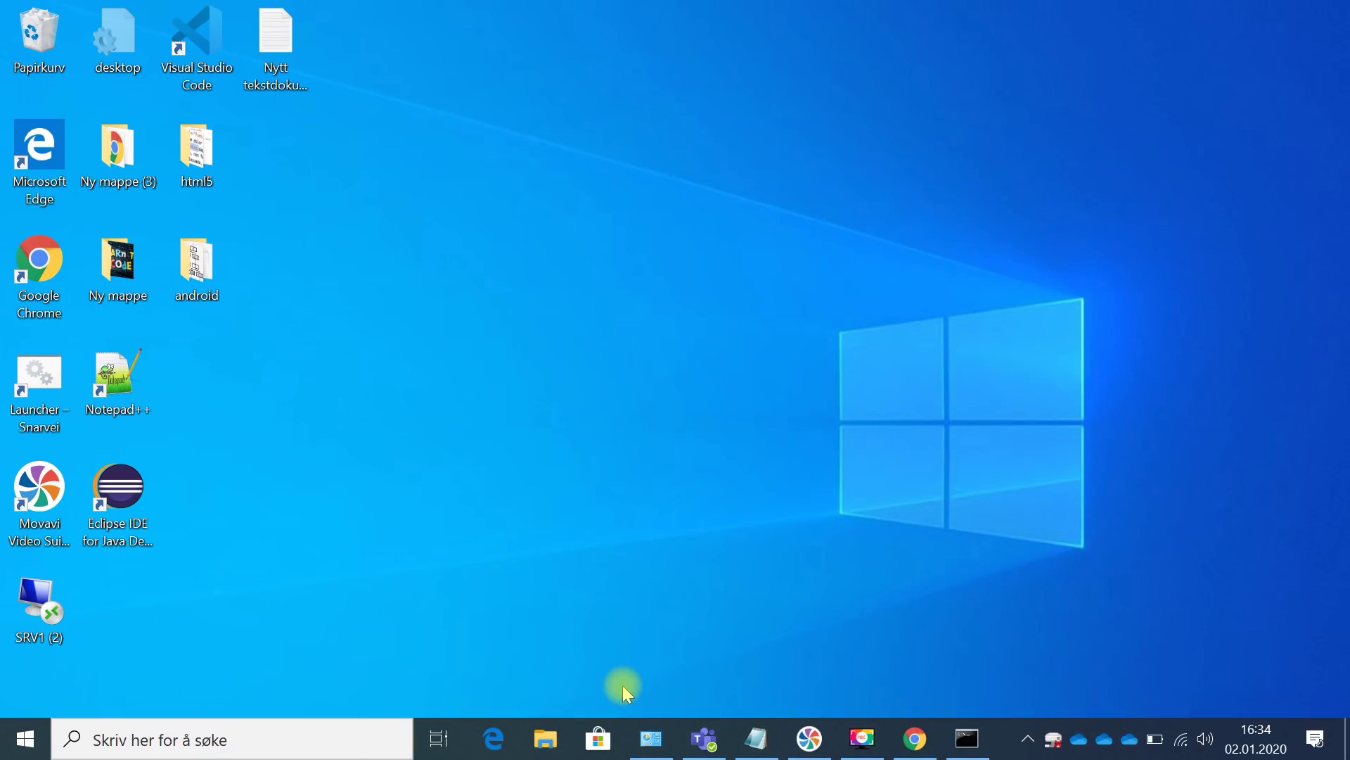
Browse in a new File Explorer window through Programfiler and Java on drive C: to the bin folder of jdk-13.0.1.
click(545, 740)
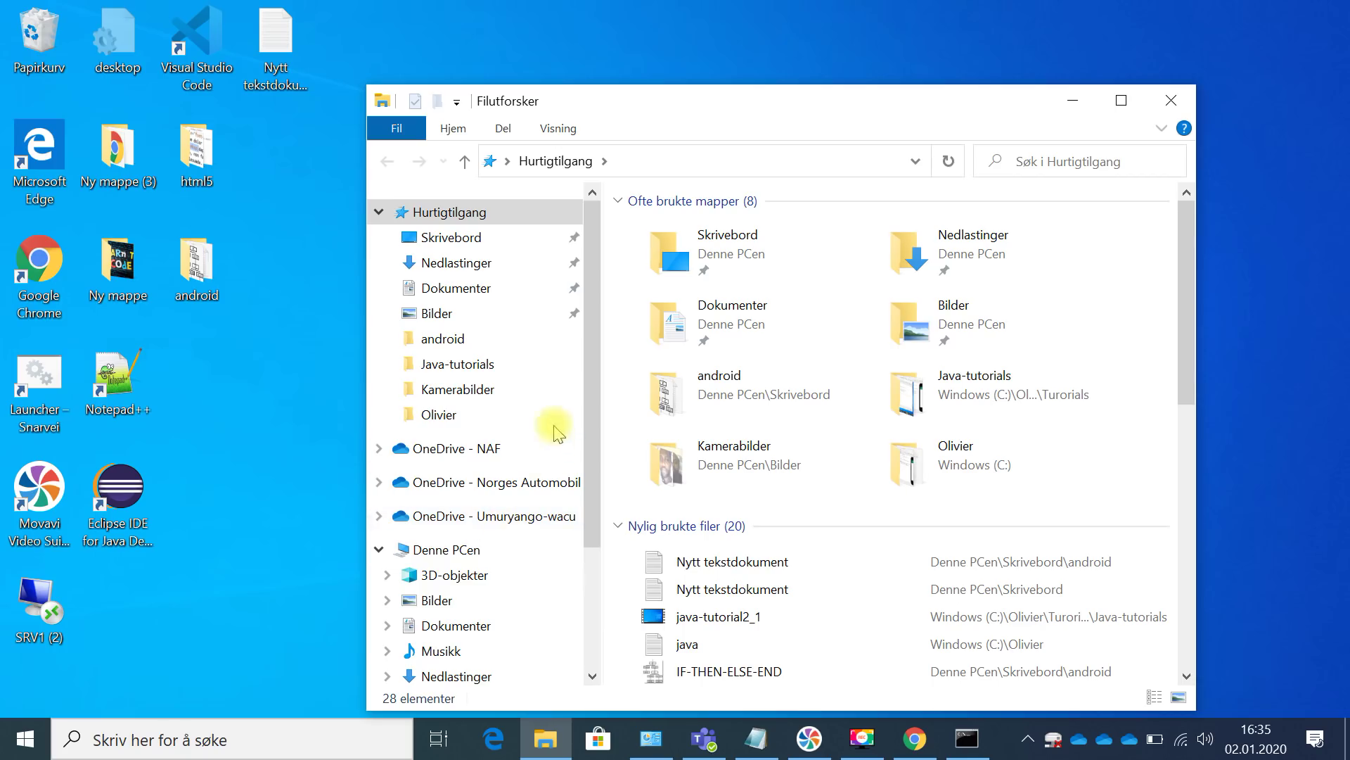
drag(595, 406, 558, 457)
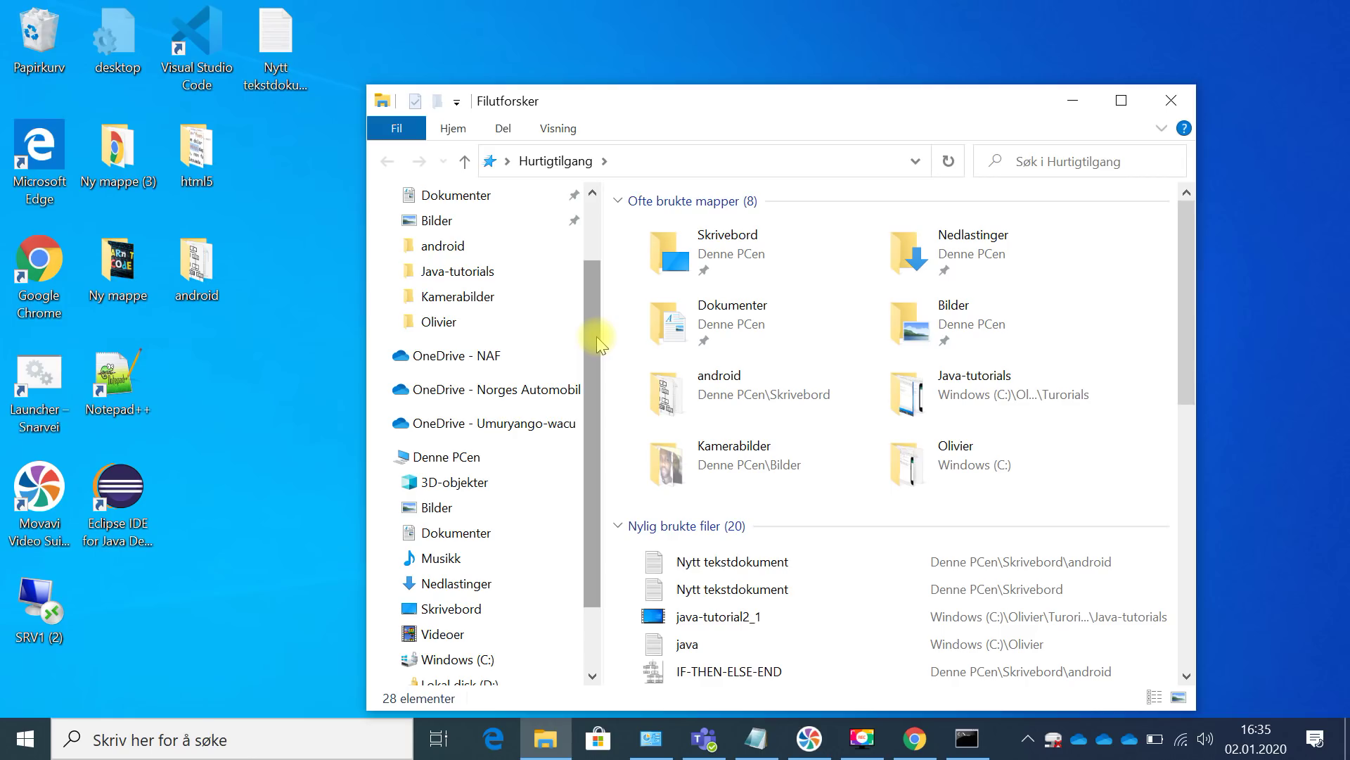
drag(597, 343, 600, 425)
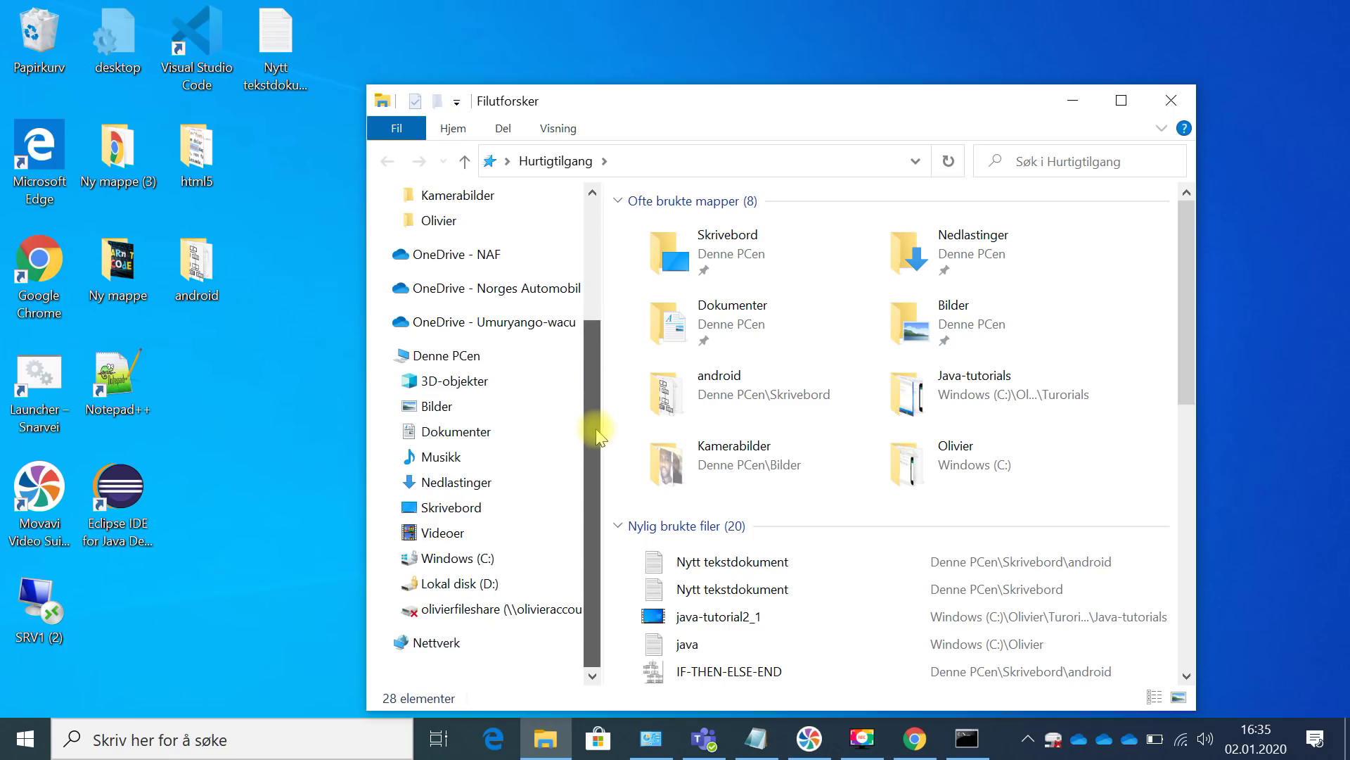
click(484, 559)
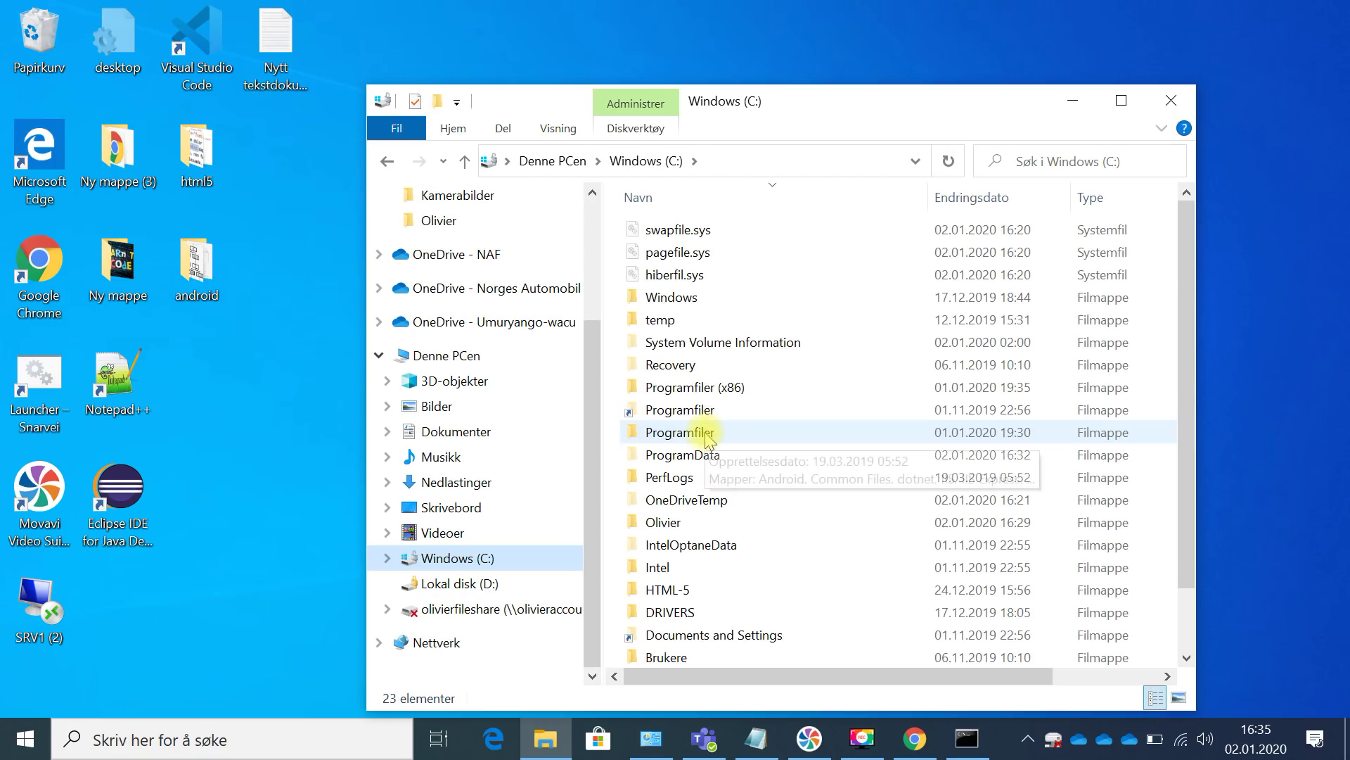
click(687, 441)
double_click(687, 441)
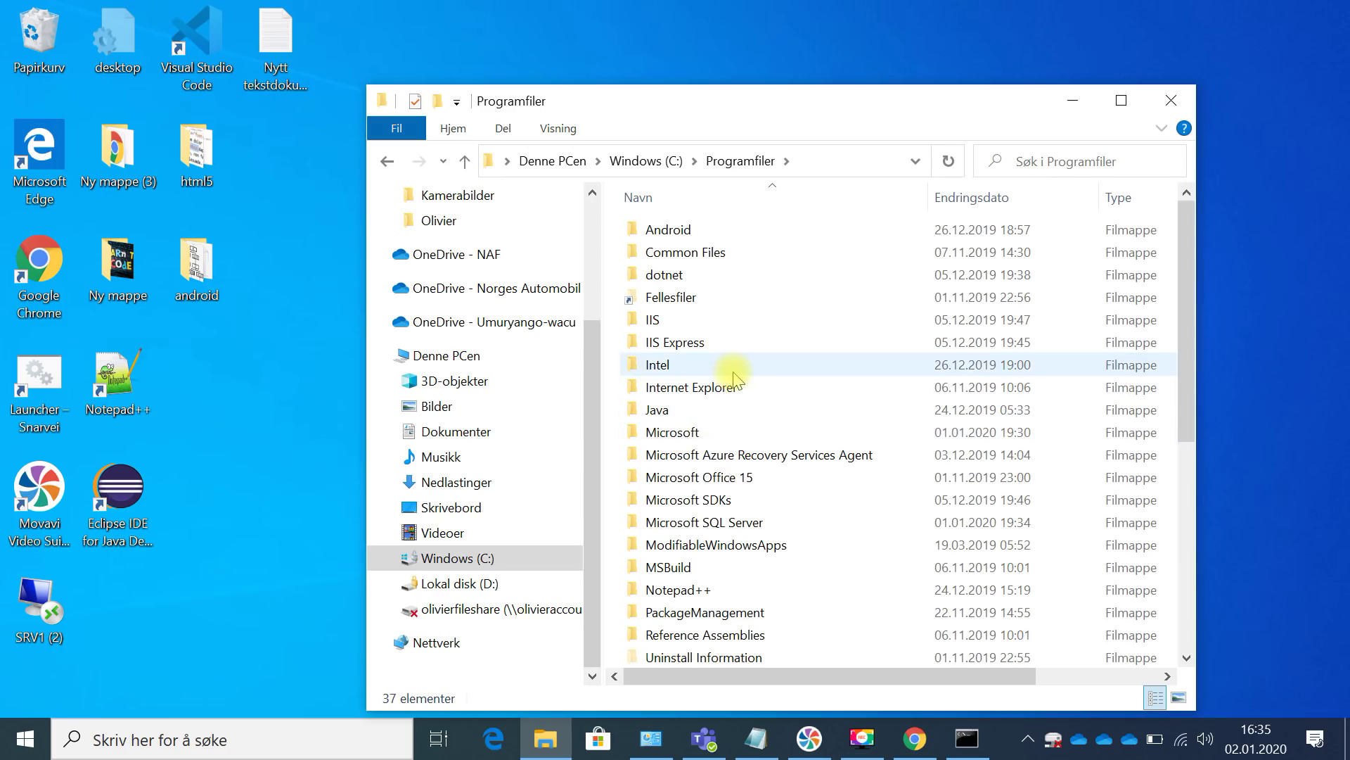
double_click(687, 411)
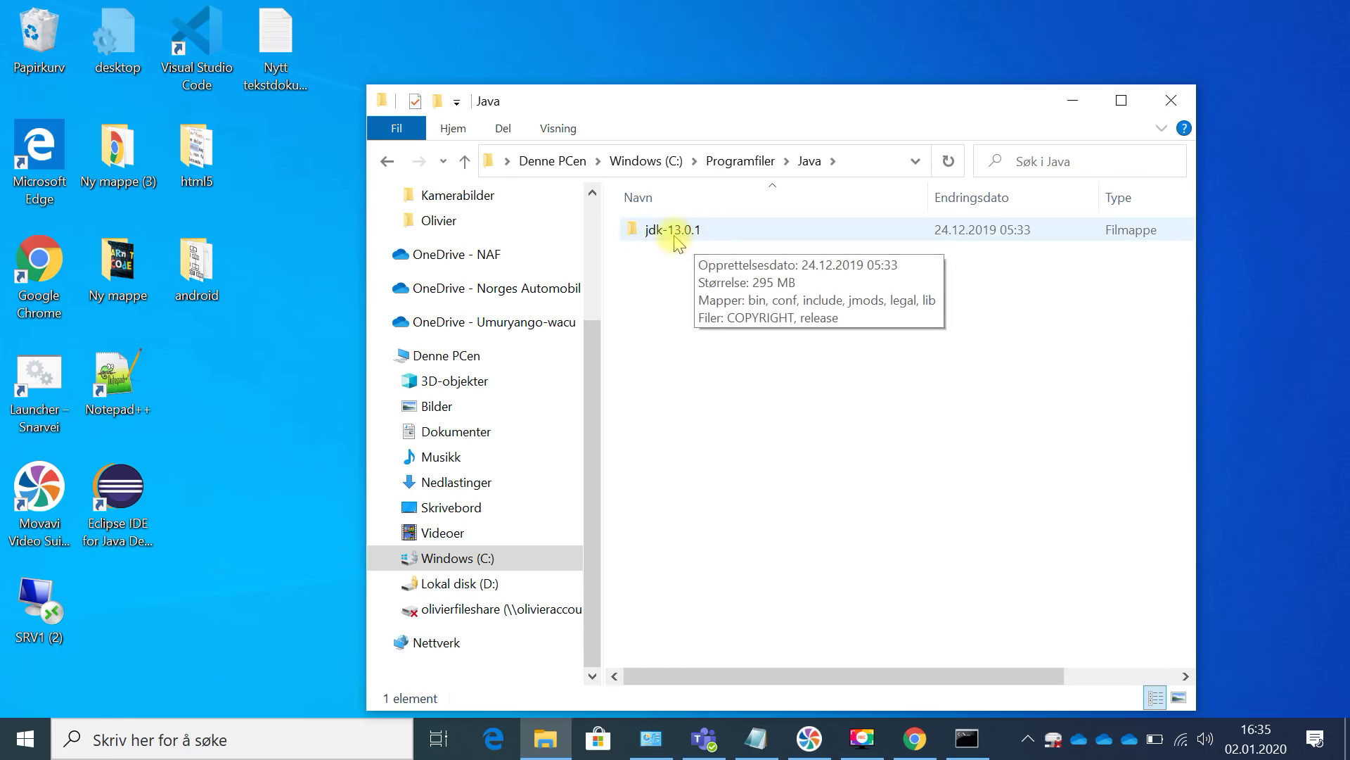
double_click(672, 240)
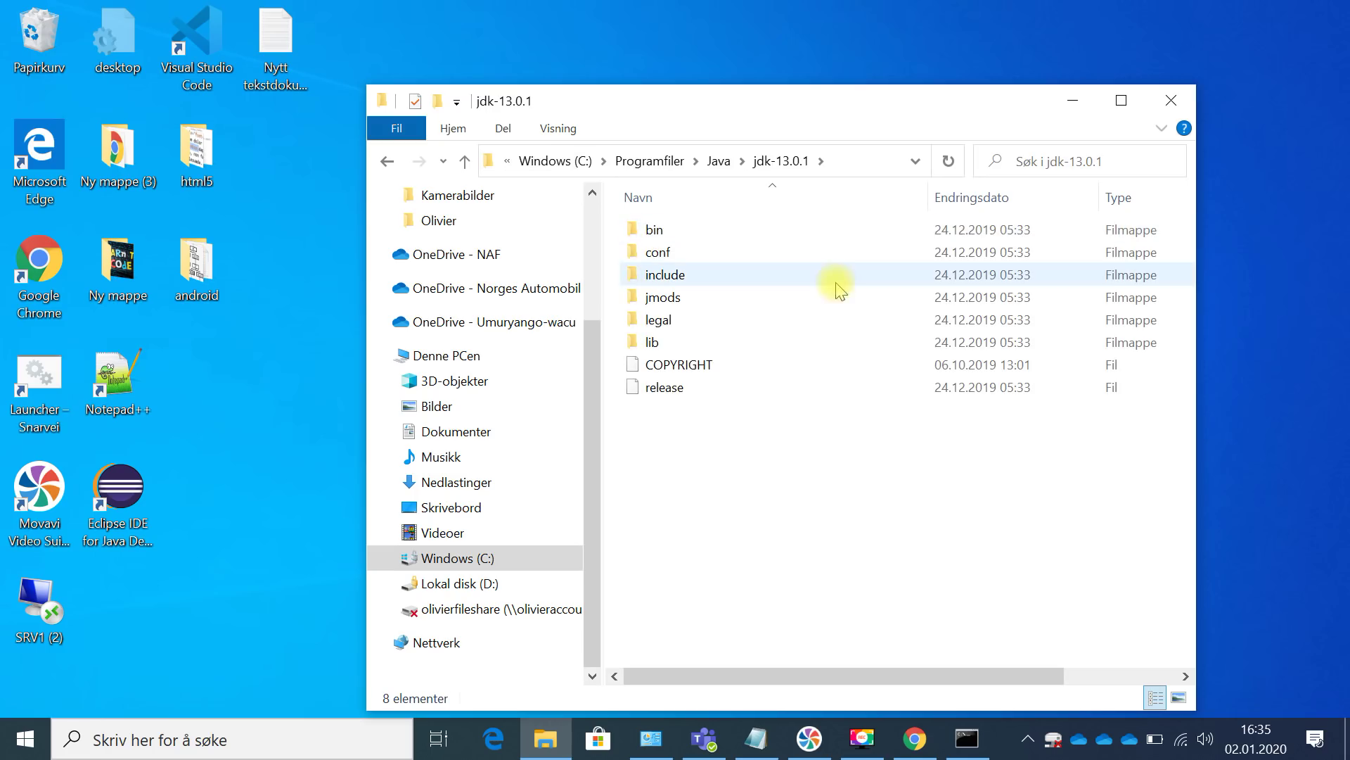
double_click(685, 232)
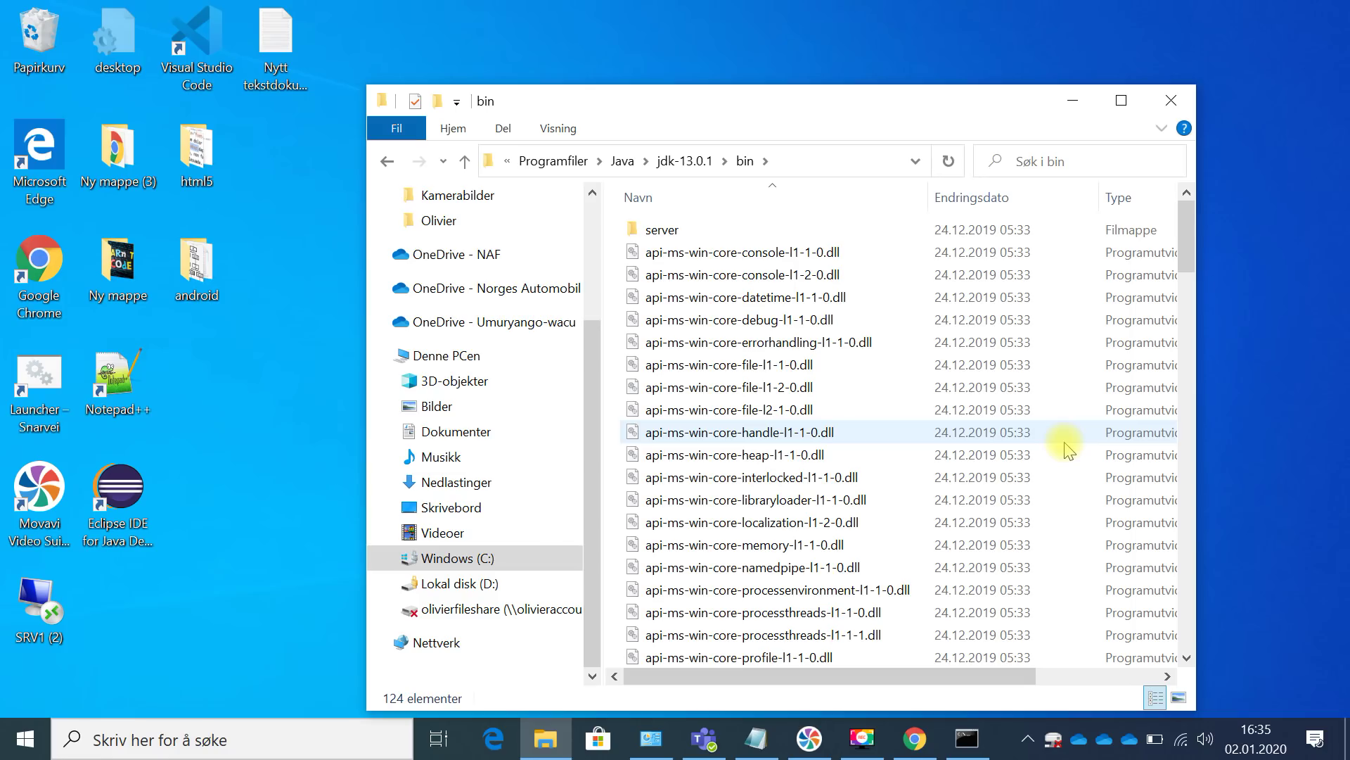
Copy the full path C:\Program Files\Java\jdk-13.0.1\bin from the File Explorer address.
click(488, 166)
click(751, 164)
drag(751, 164, 502, 164)
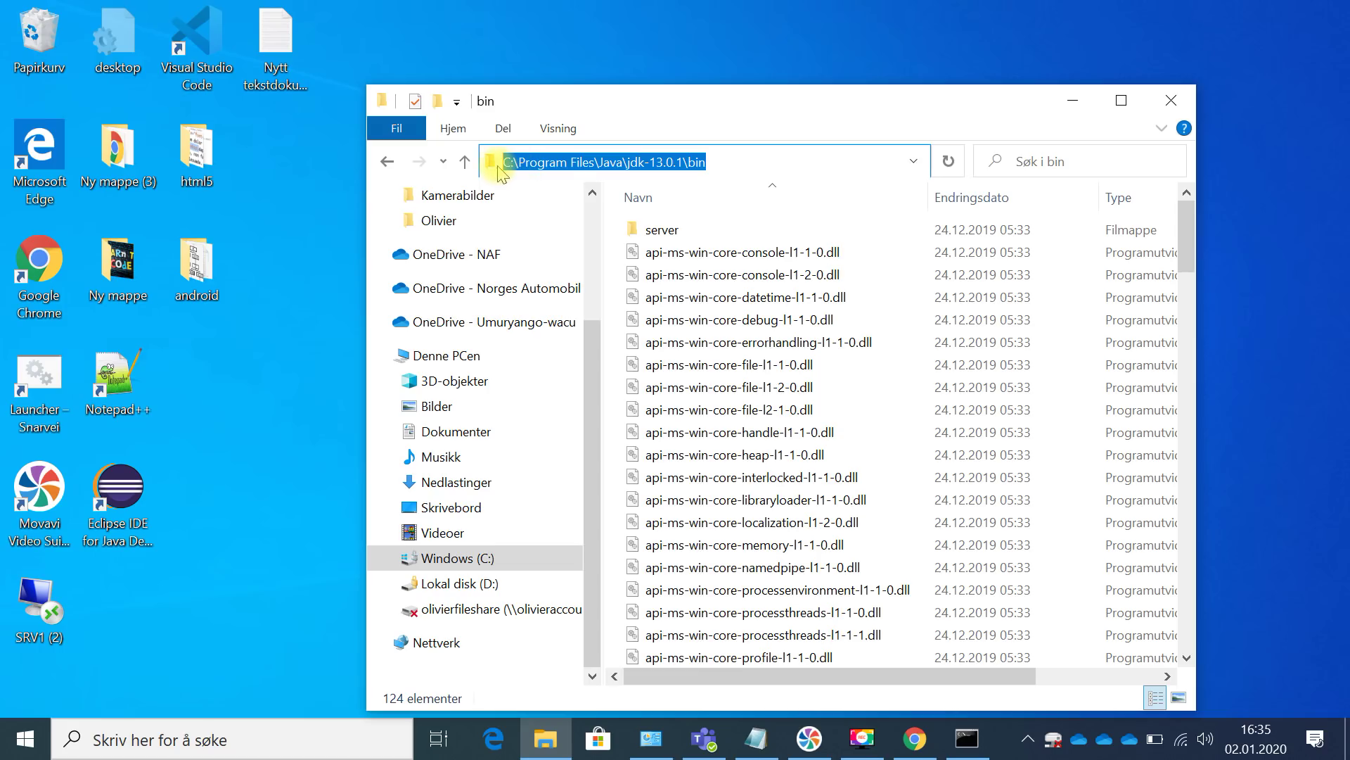
right_click(574, 166)
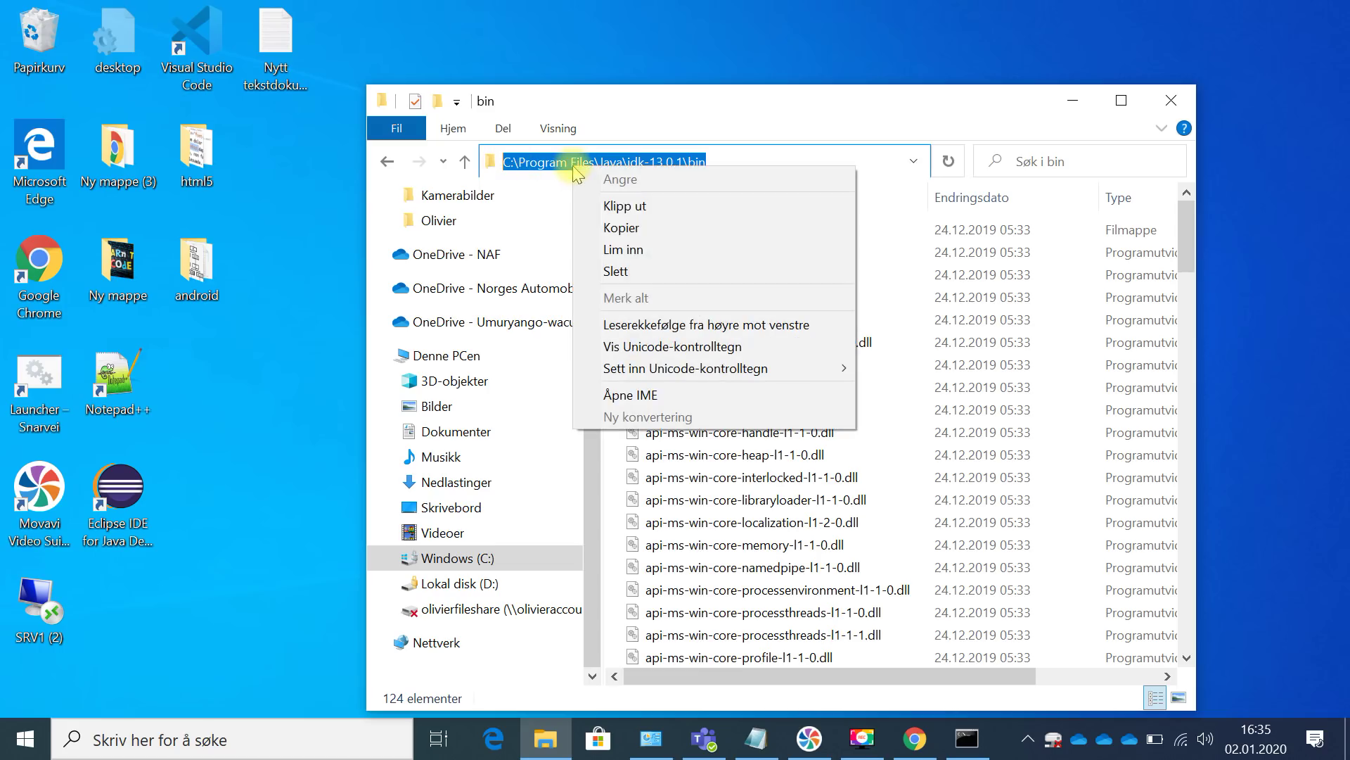
click(641, 232)
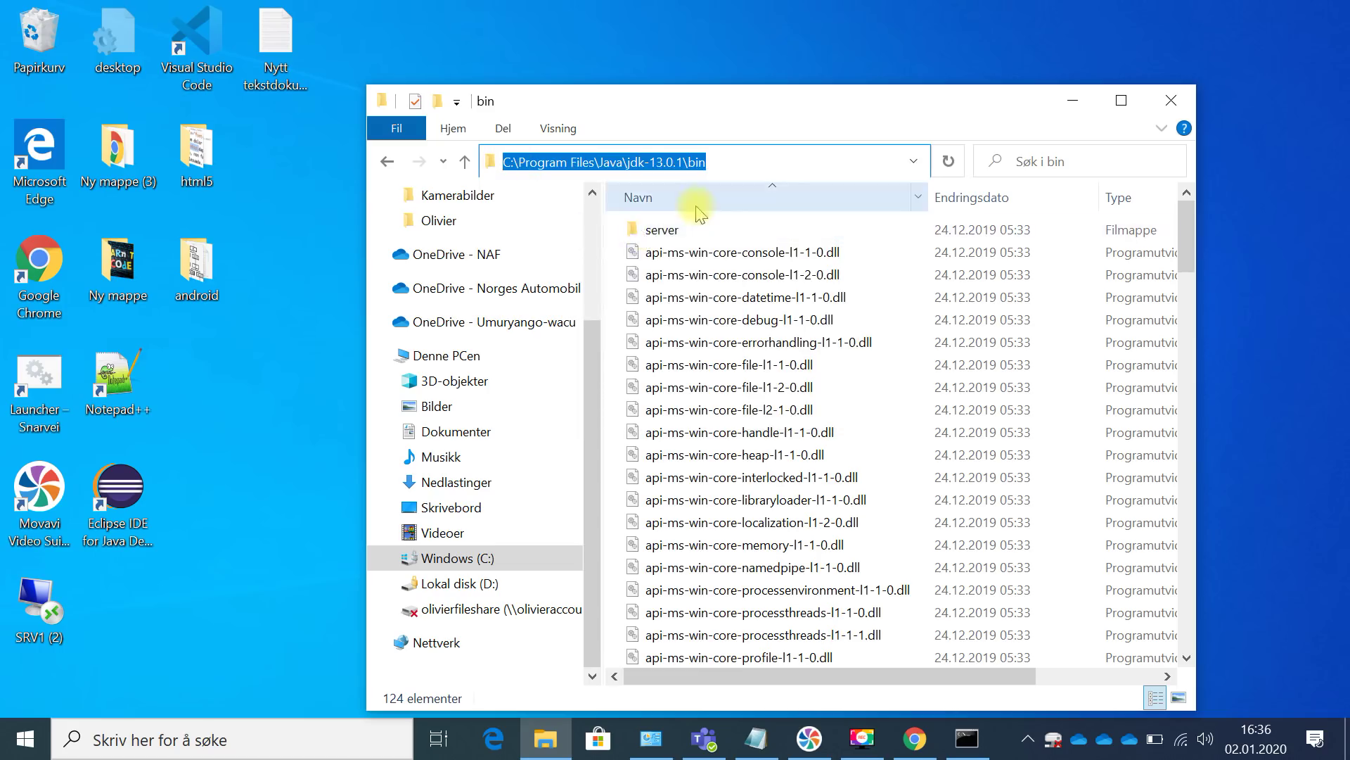
click(716, 343)
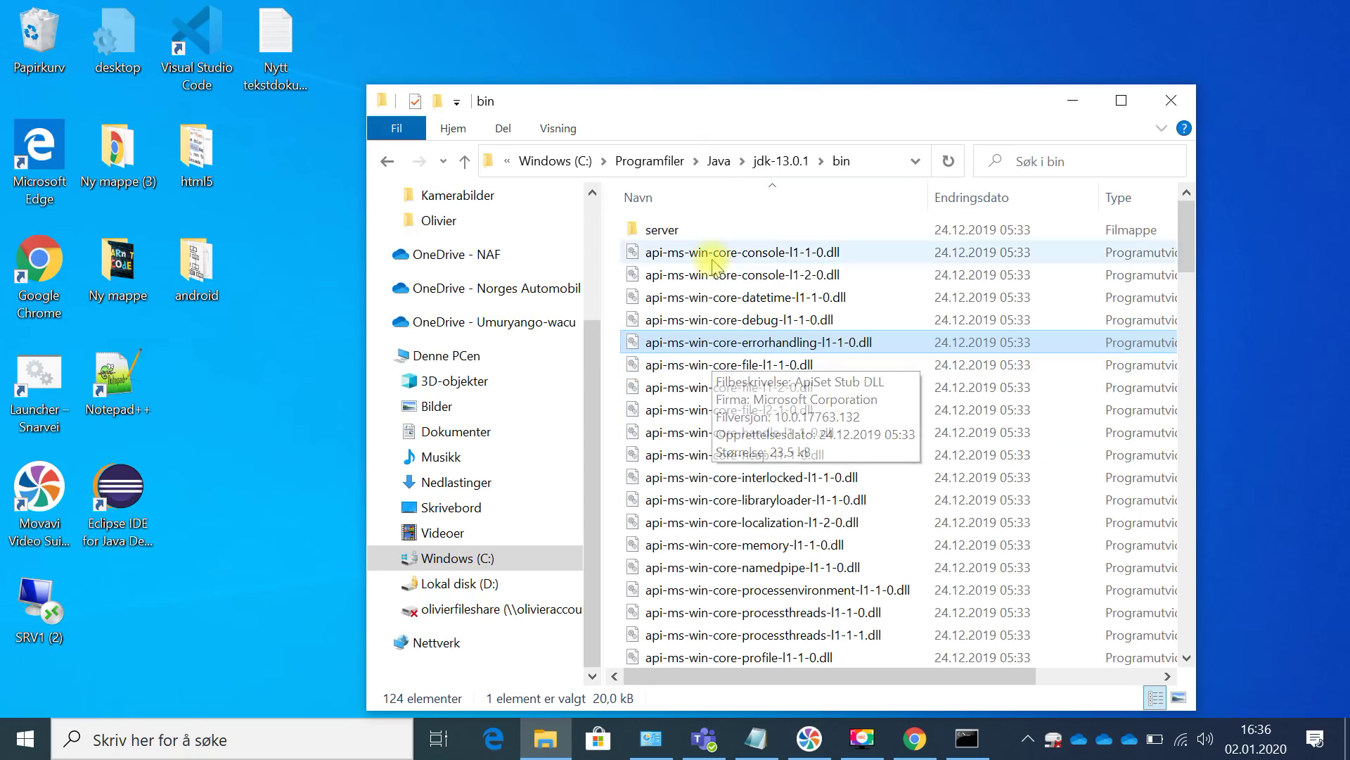
Copy the location path from the properties of api-ms-win-core-file-l1-2-0.dll, cancel the properties, and minimize the folder window.
click(682, 390)
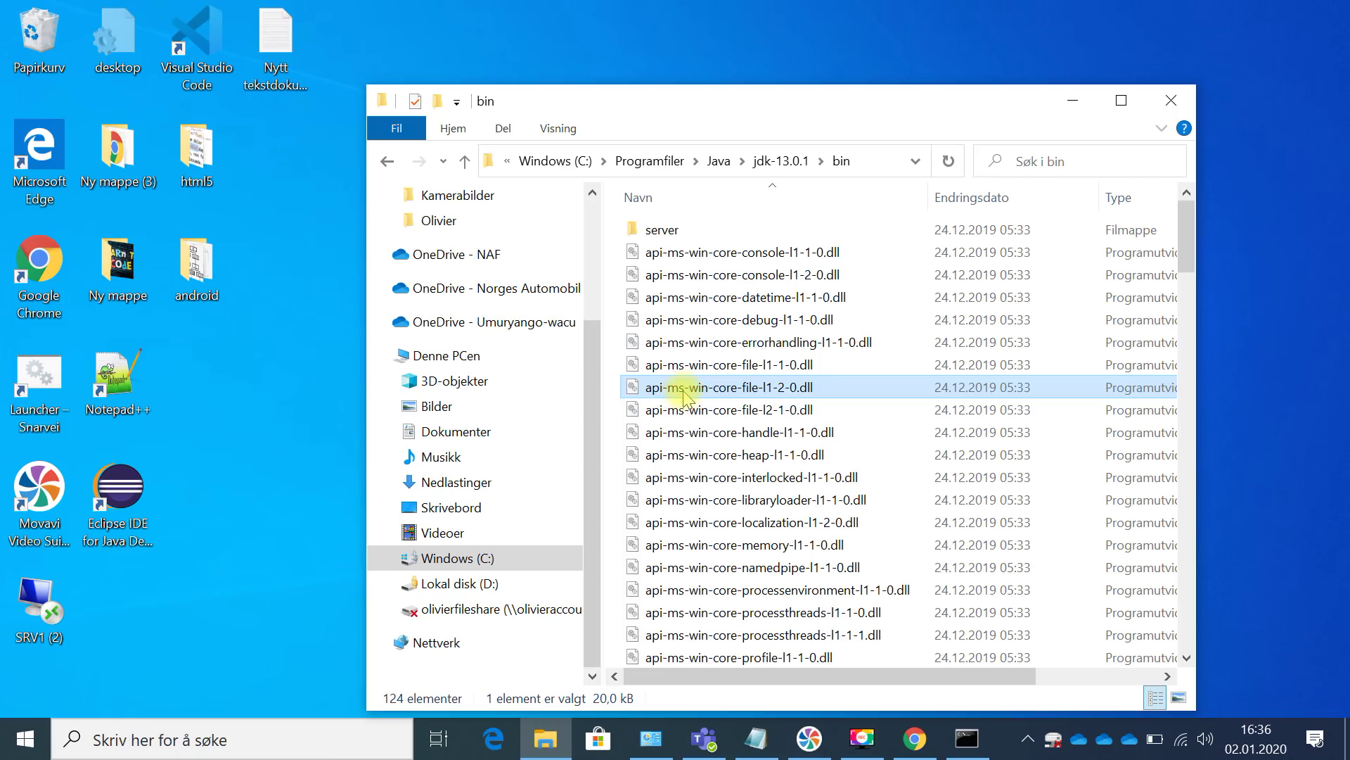
right_click(686, 391)
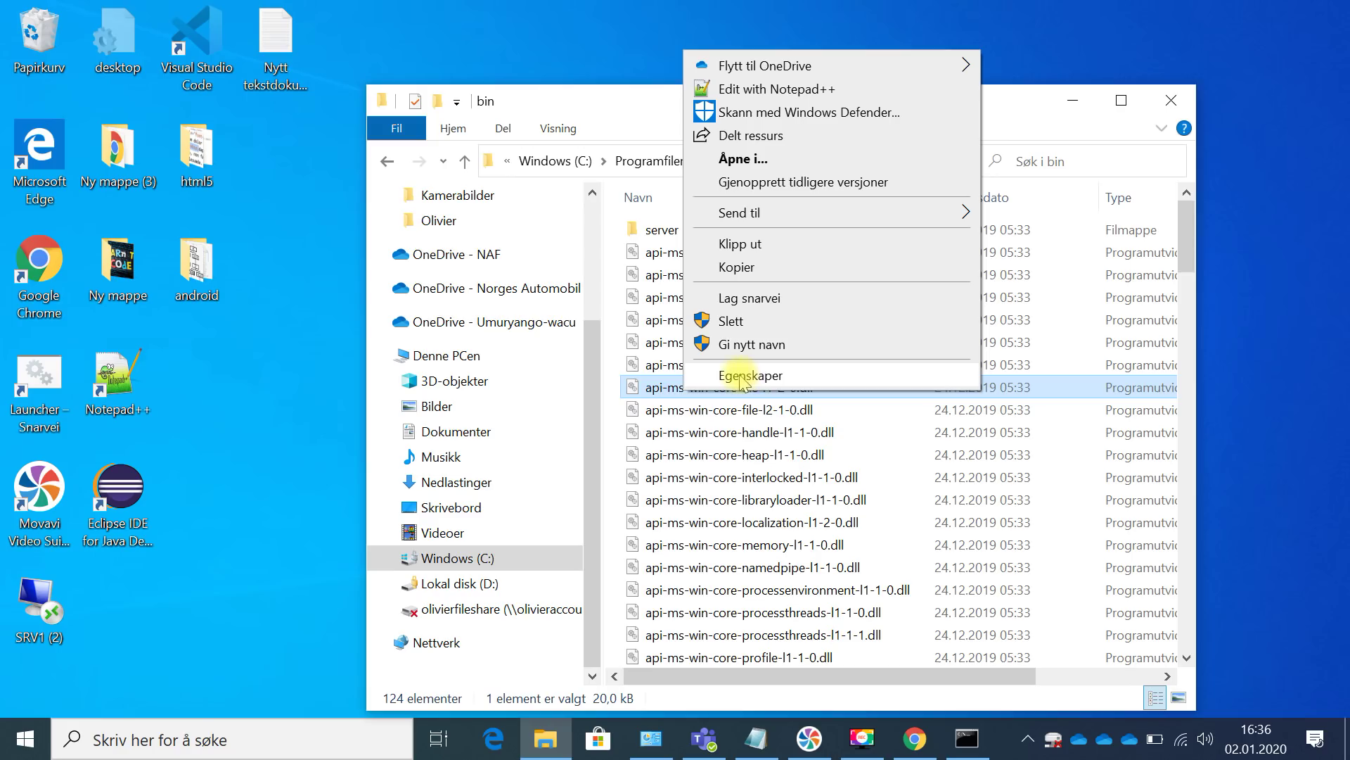
click(739, 378)
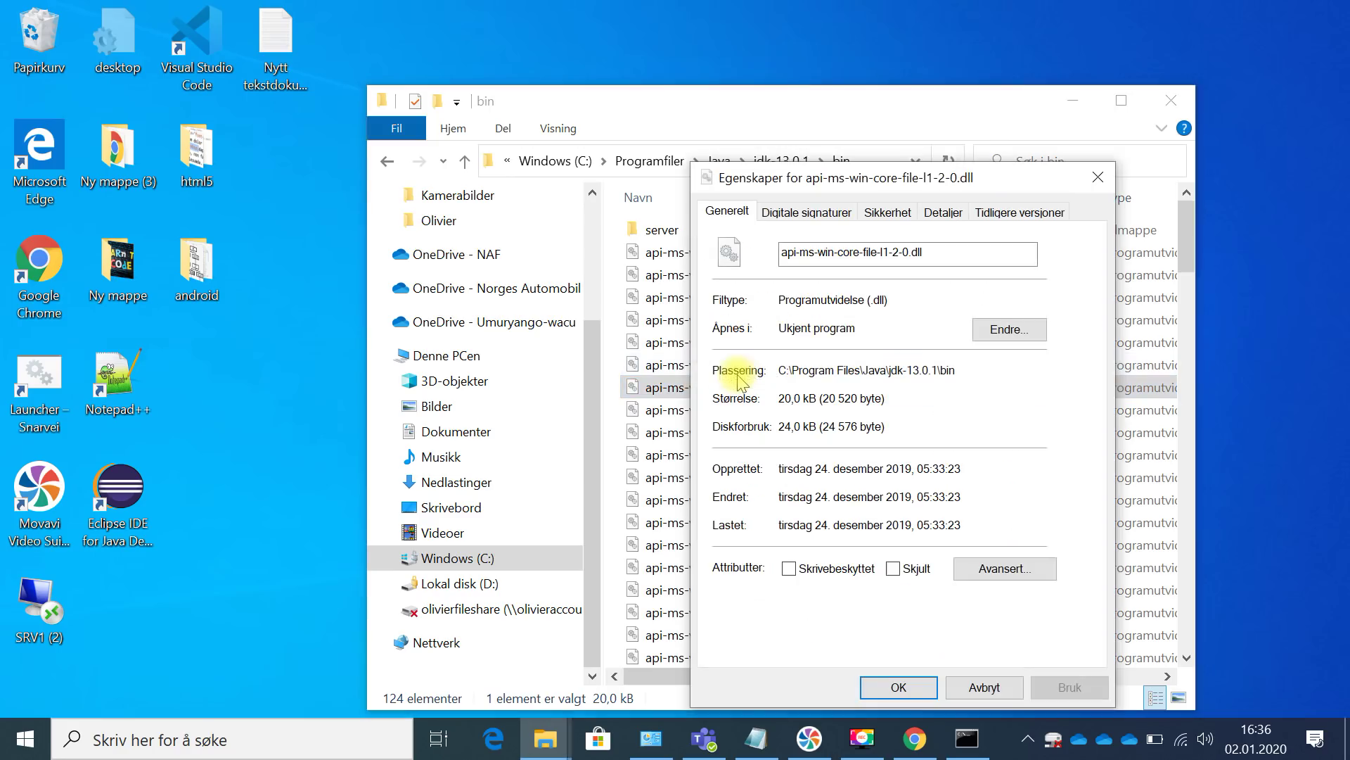
click(953, 369)
right_click(870, 377)
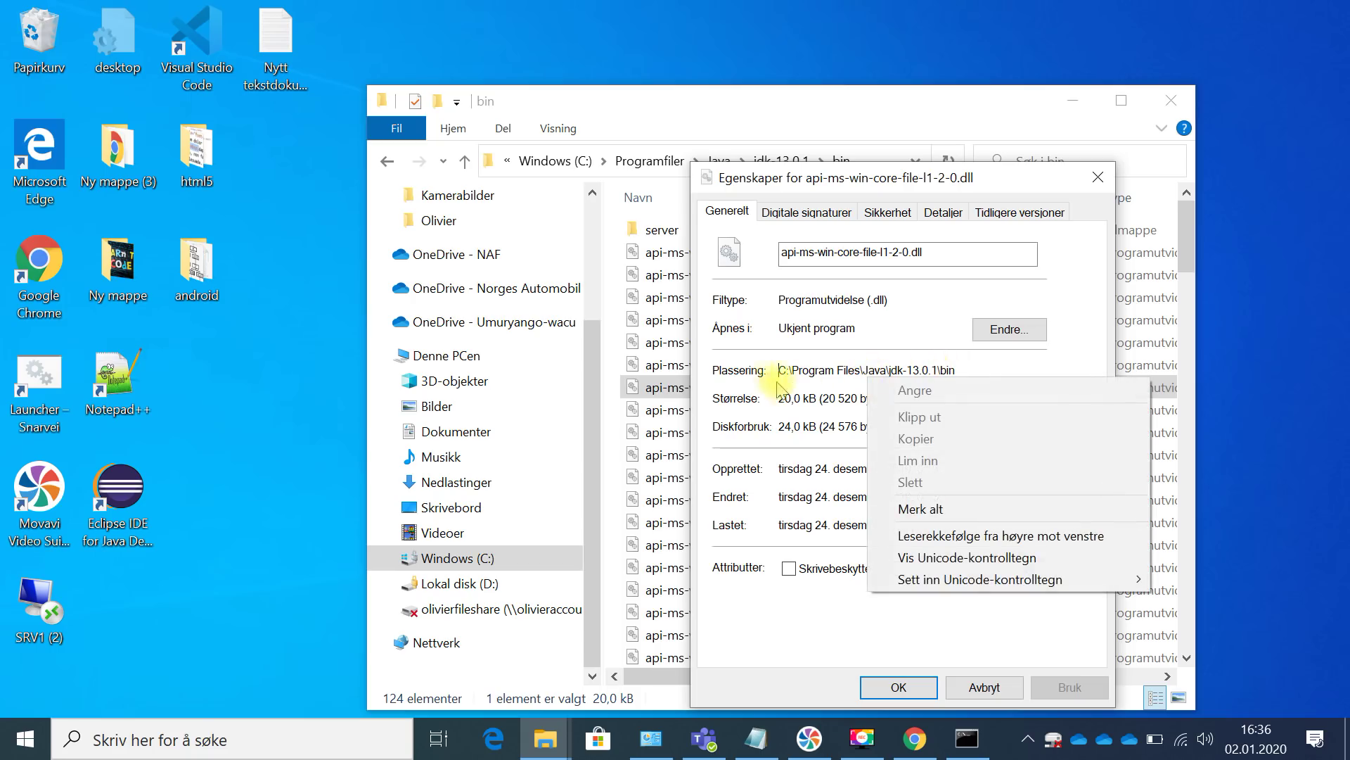
right_click(783, 378)
click(780, 375)
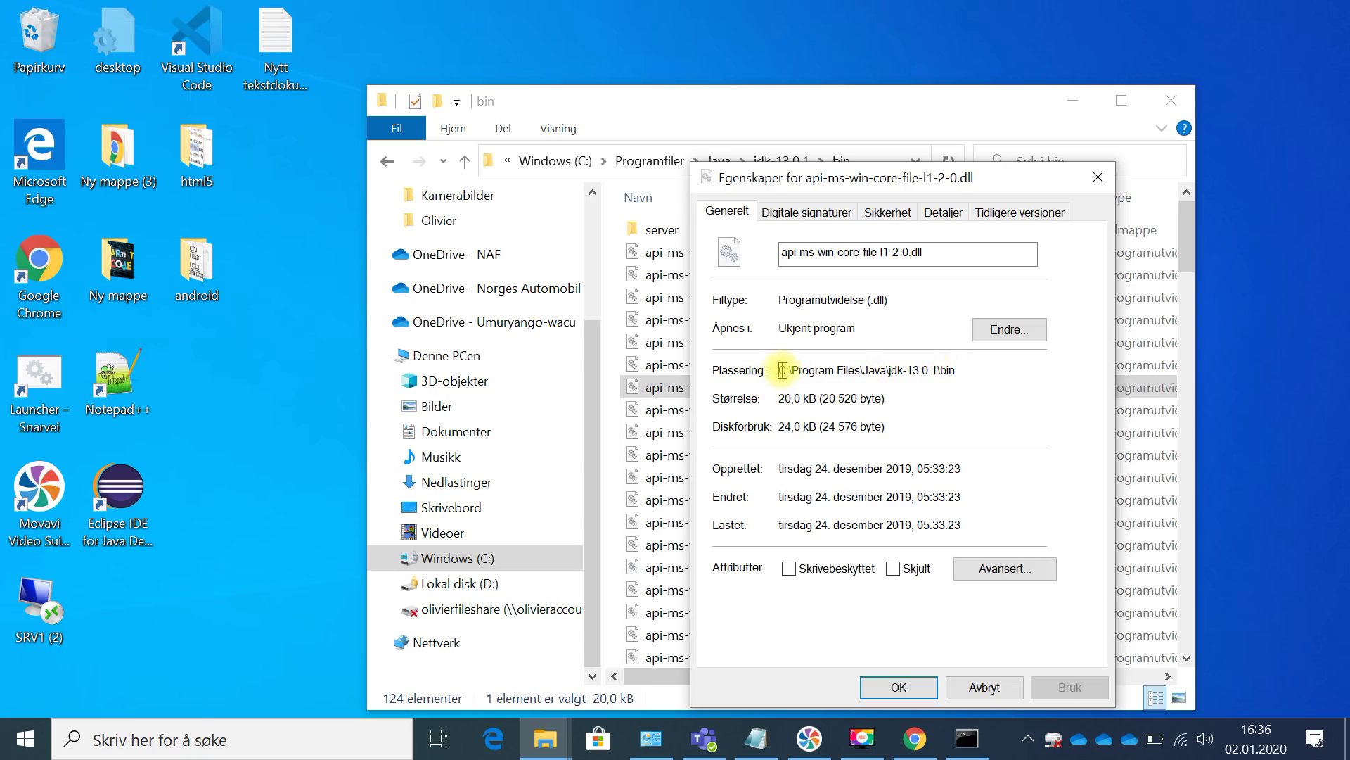
drag(782, 370, 957, 375)
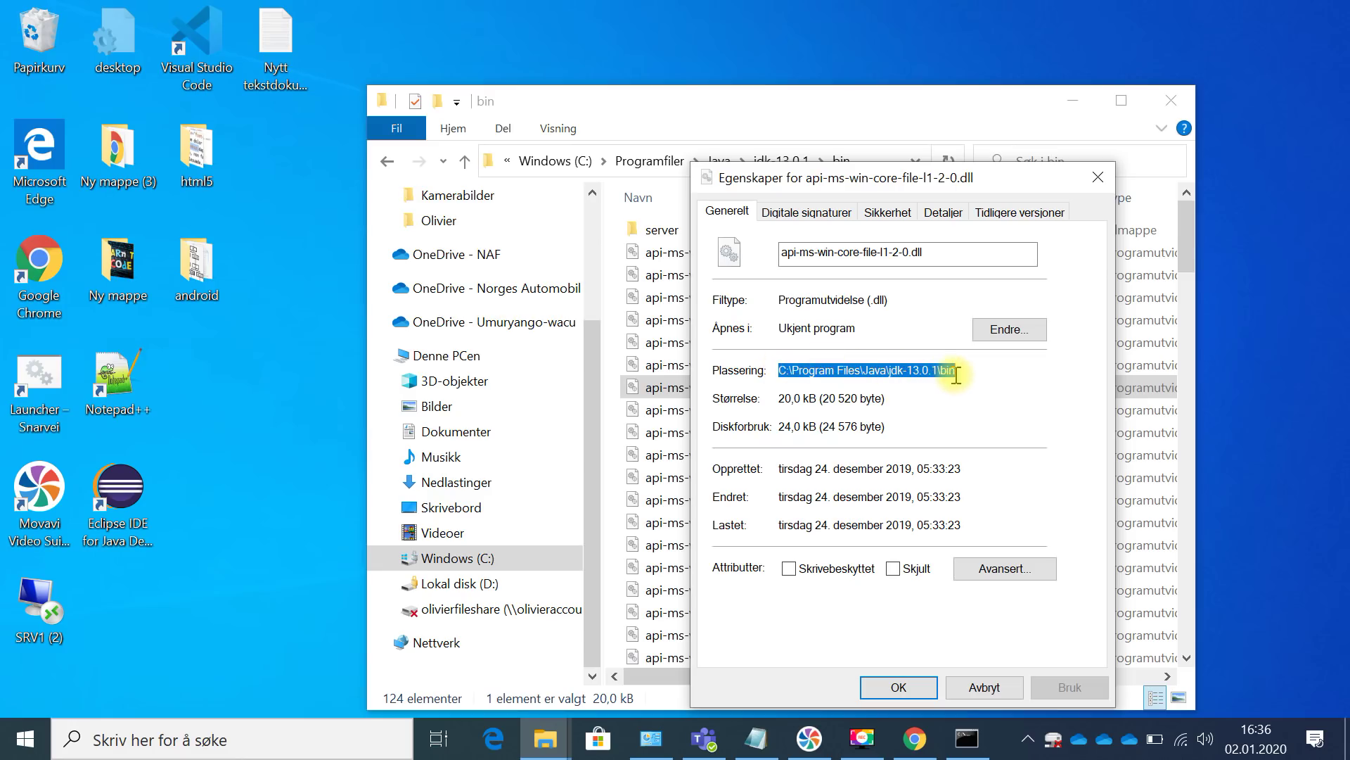
right_click(853, 375)
click(925, 430)
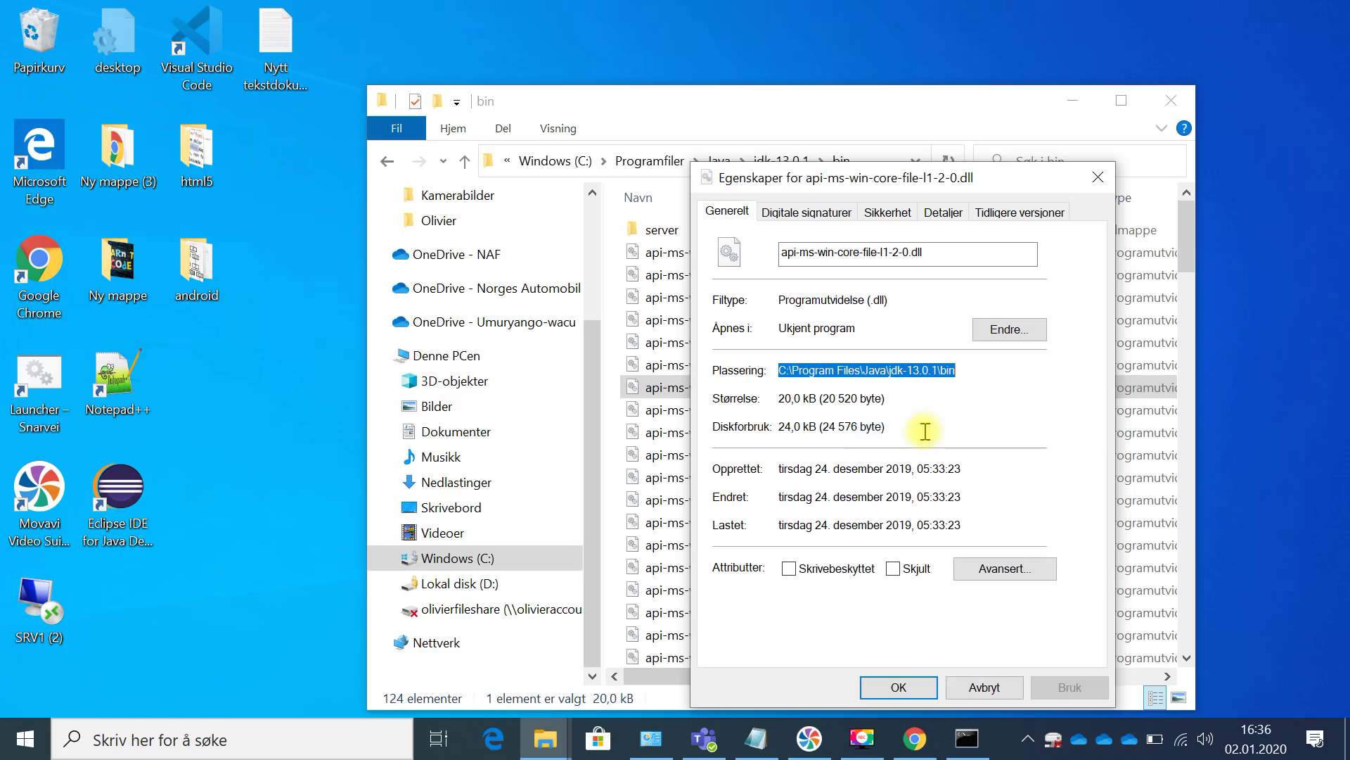
click(983, 687)
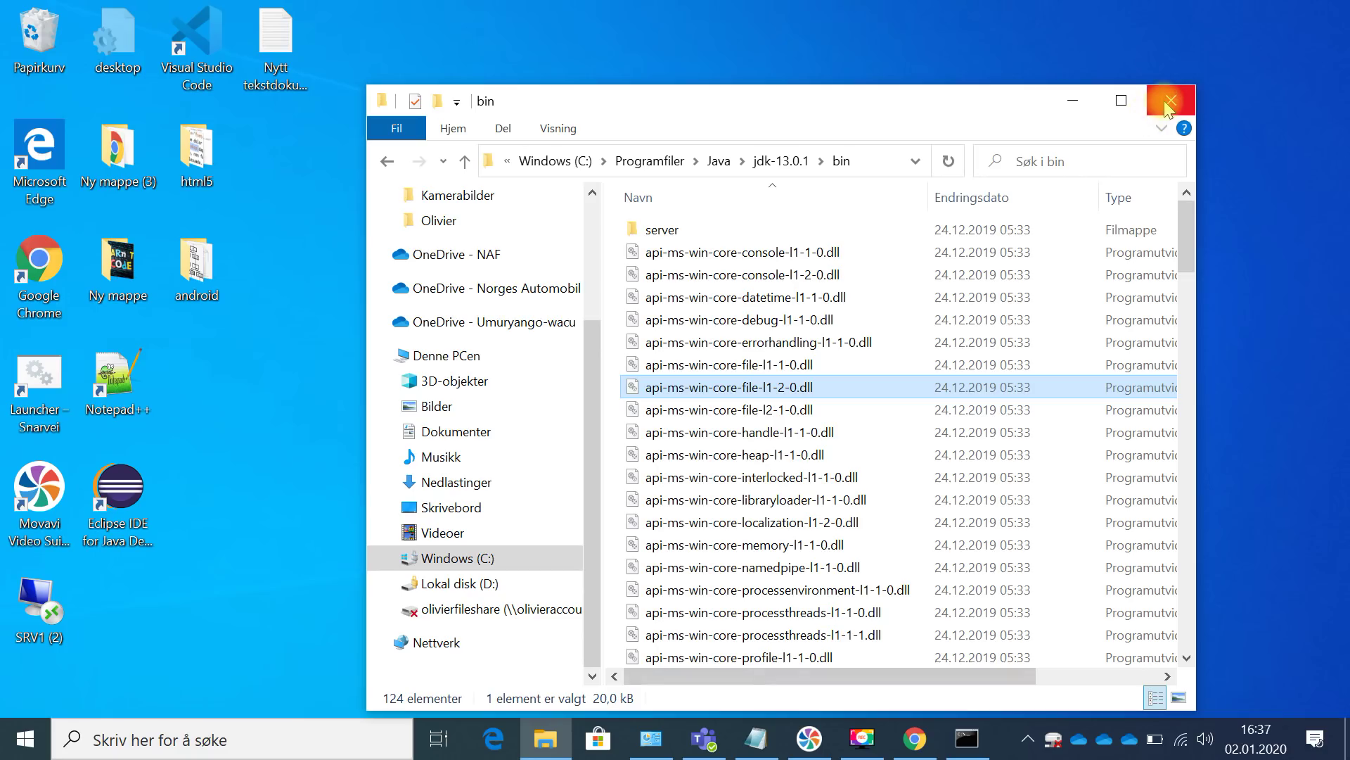
click(1070, 100)
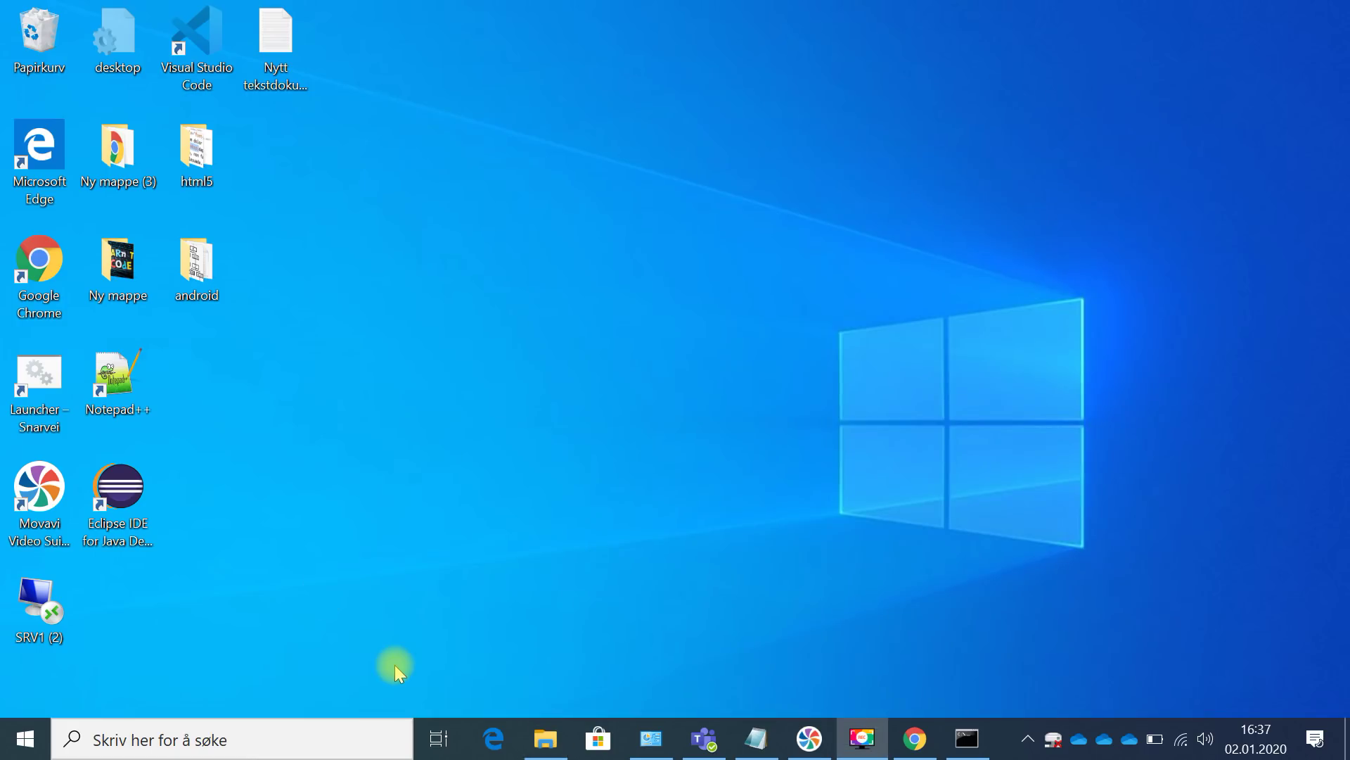
View the environment variables through Denne PCen's properties and the advanced system settings, and close everything without making changes.
click(543, 744)
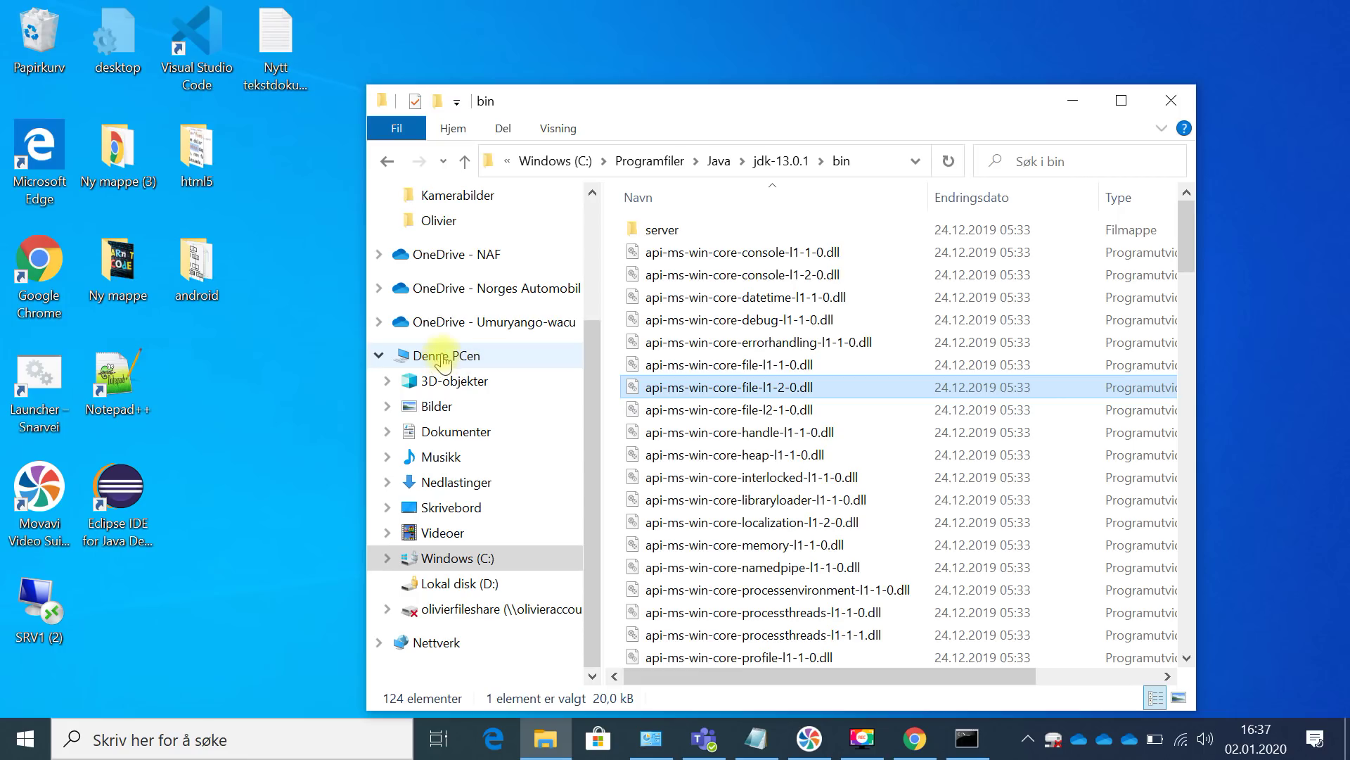
right_click(443, 357)
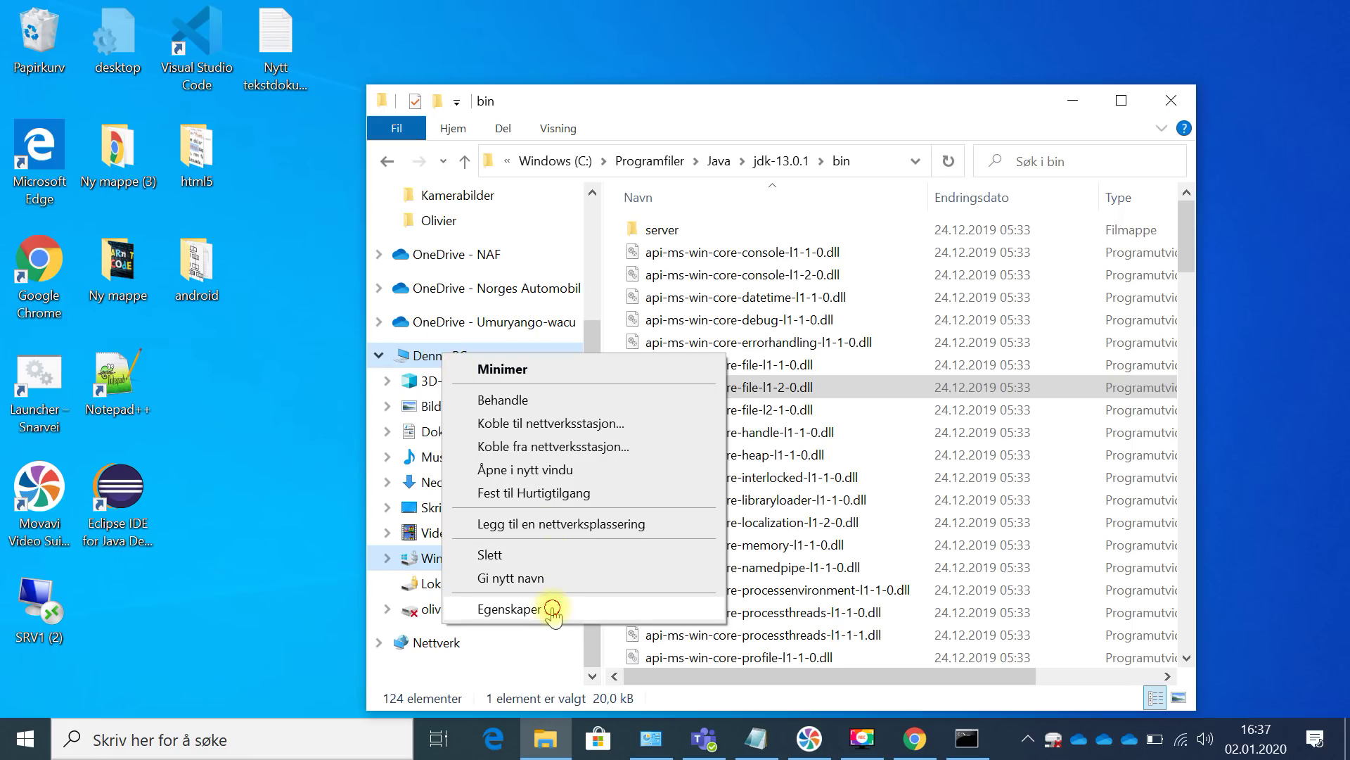
click(510, 609)
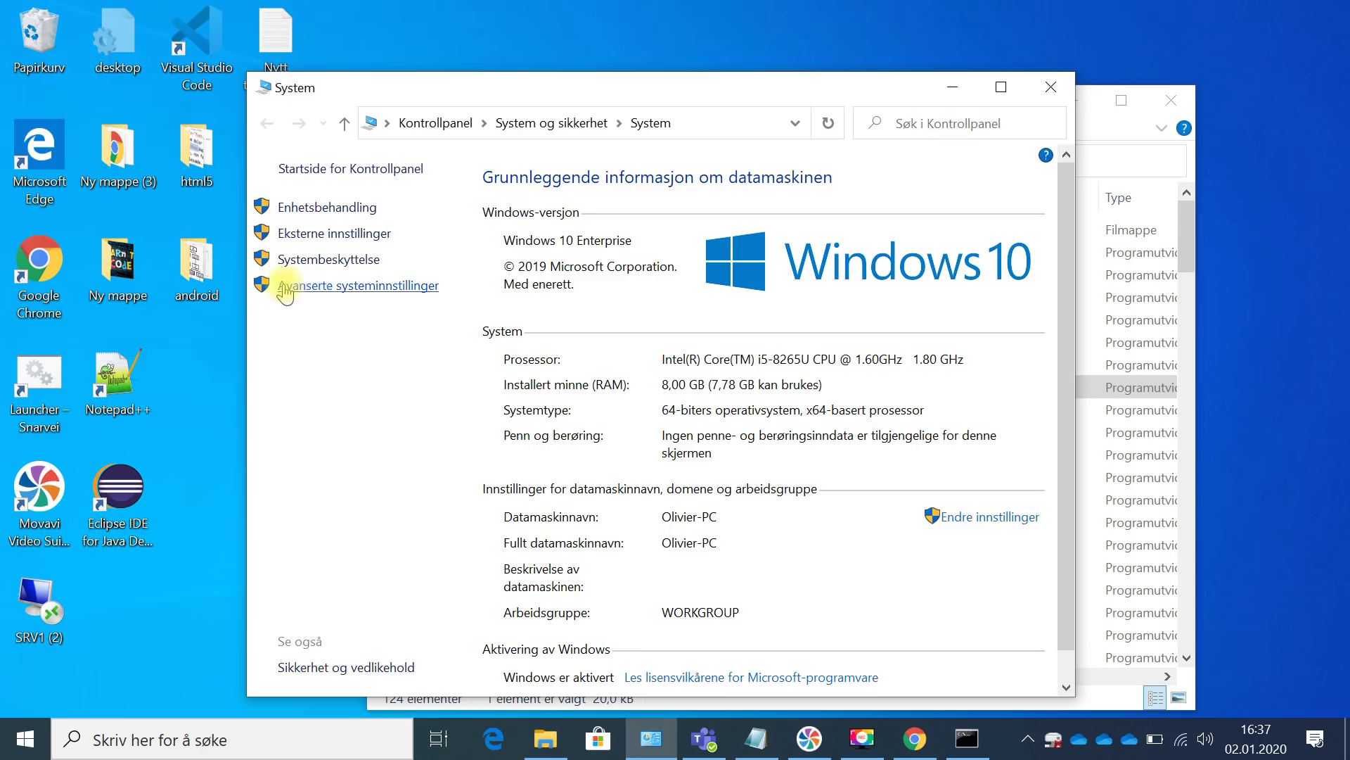
click(330, 289)
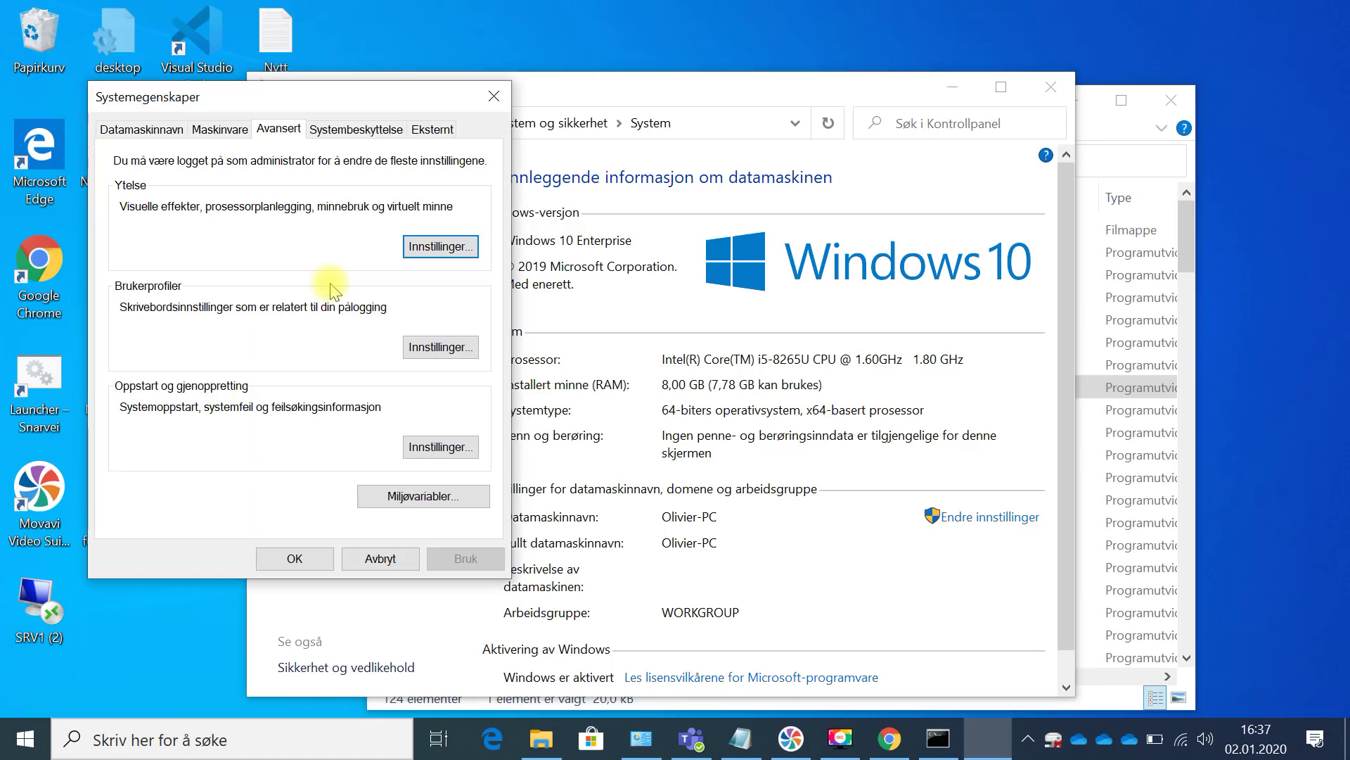
click(412, 498)
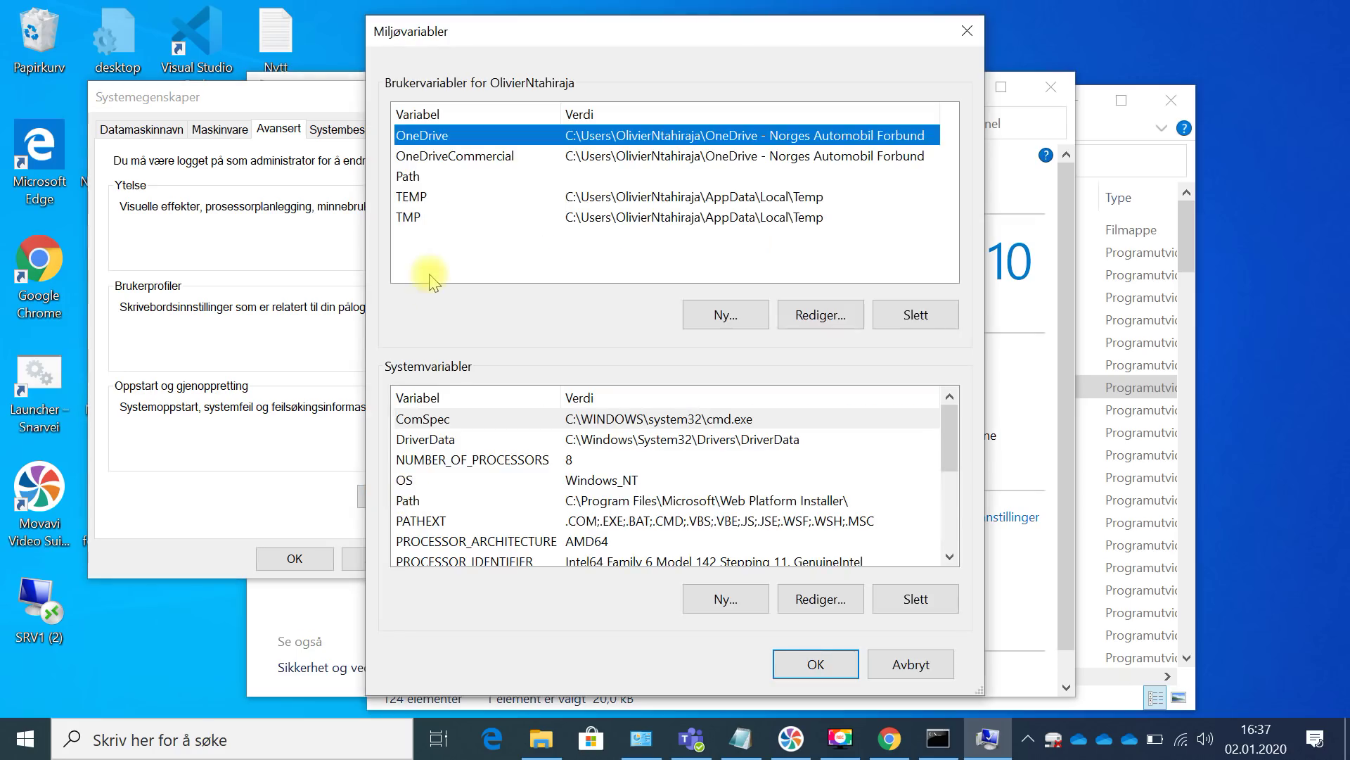
click(907, 665)
click(380, 555)
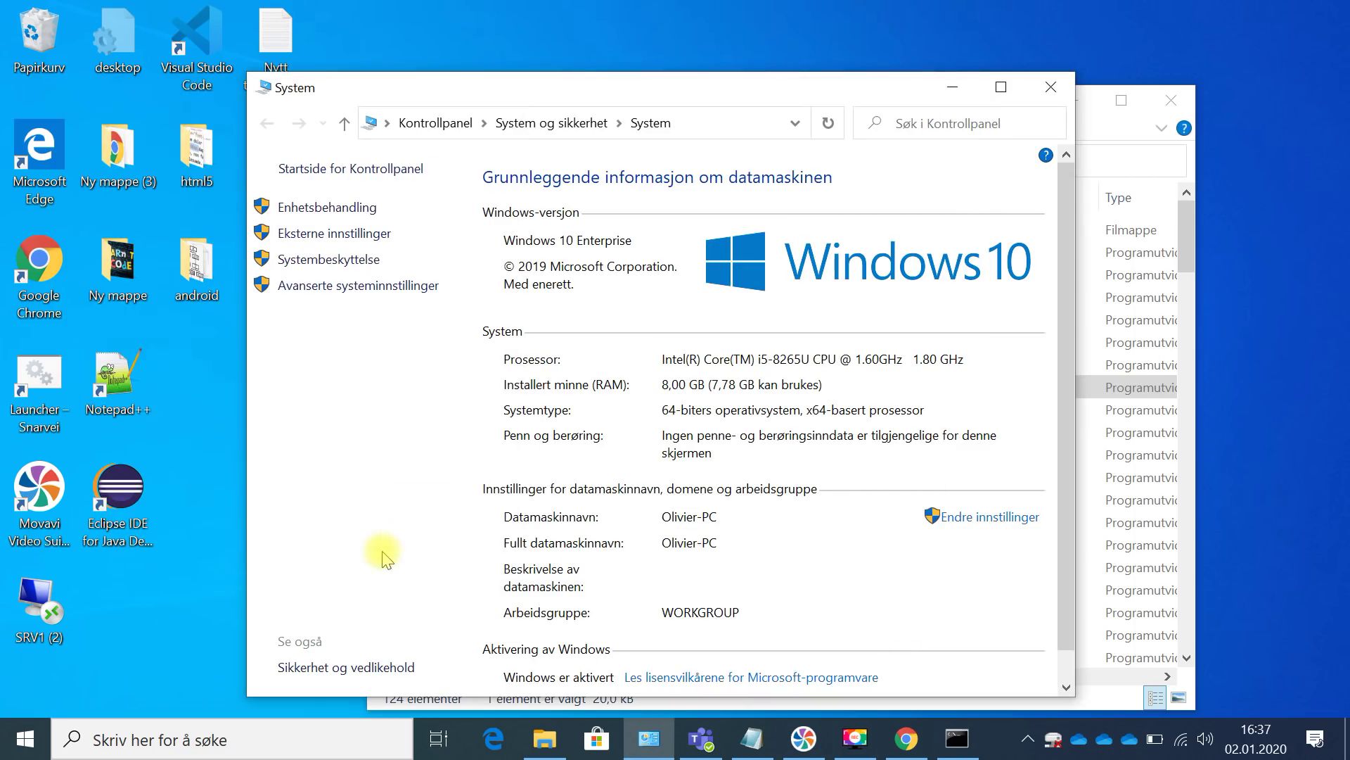
click(1051, 87)
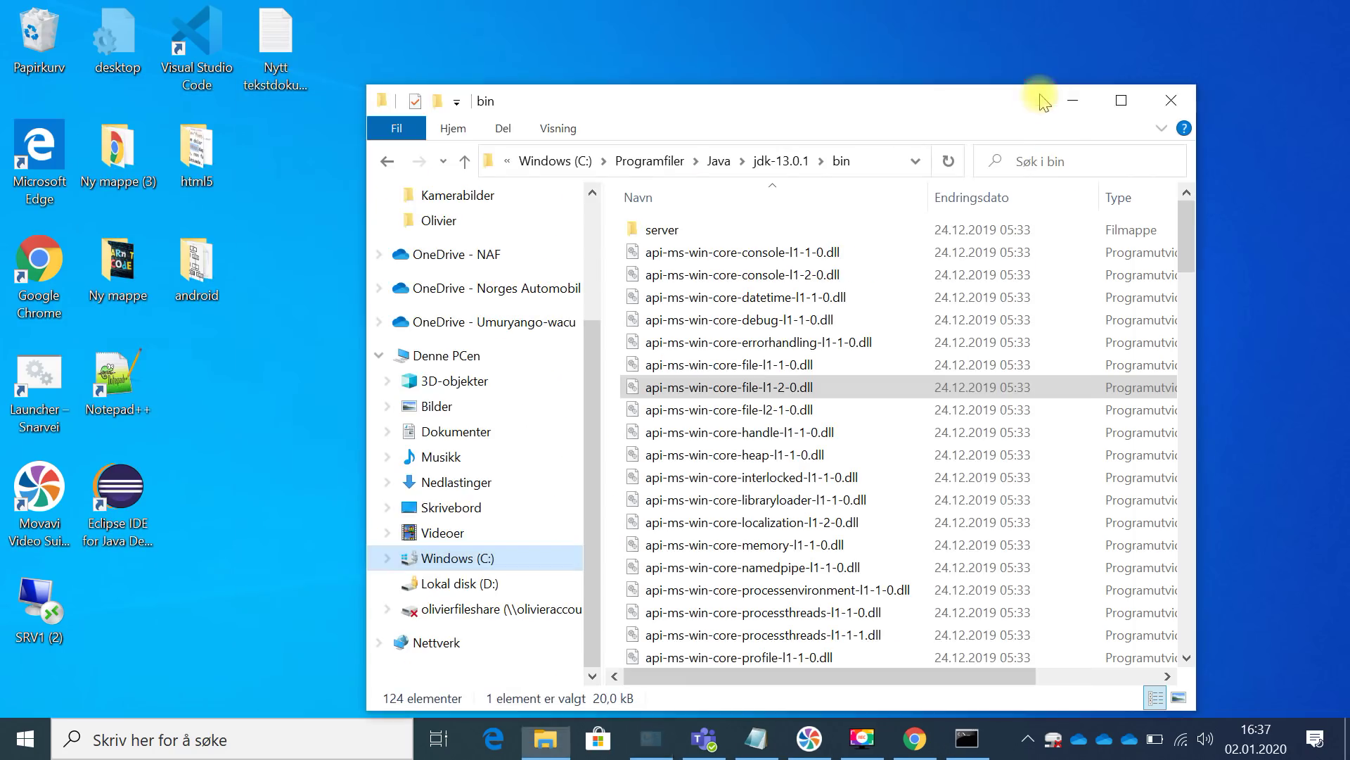
Search Windows for Kontrollpanel and open it.
click(105, 743)
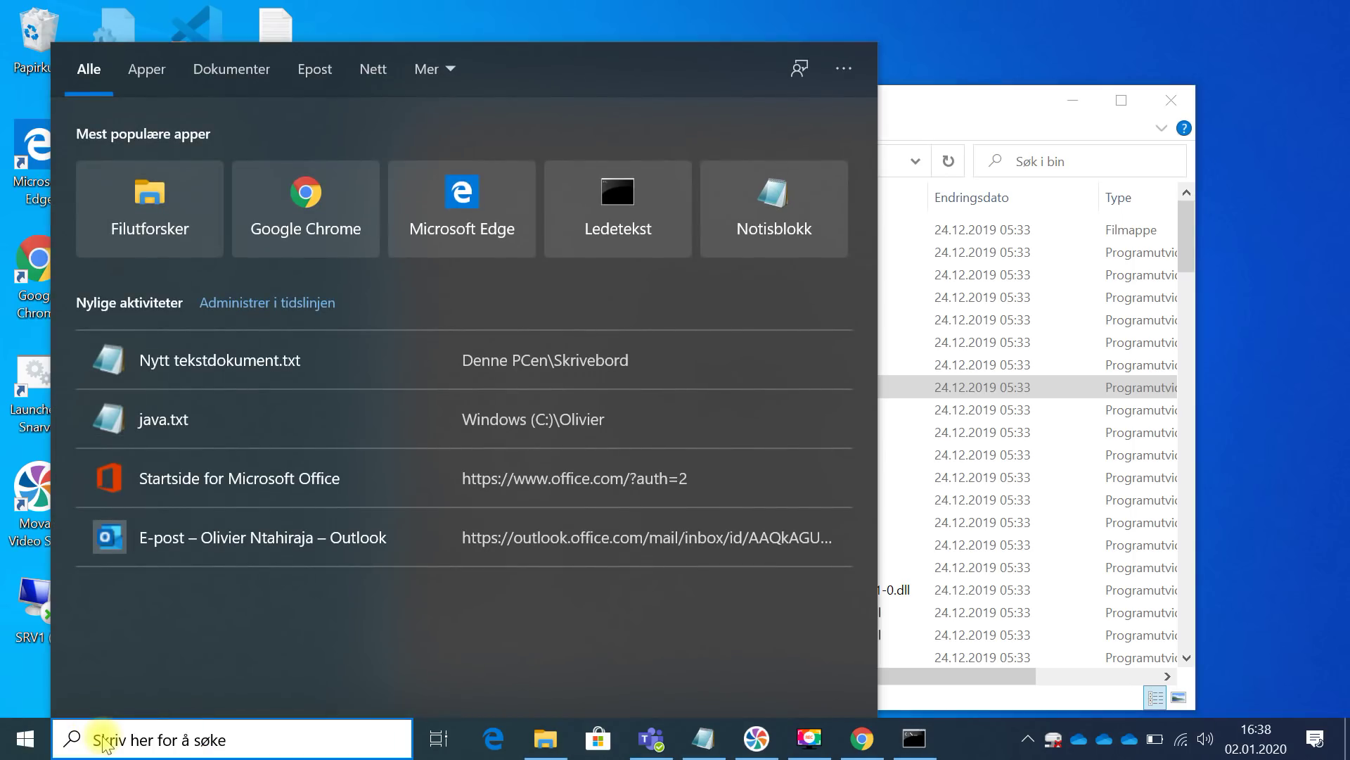
text(kont)
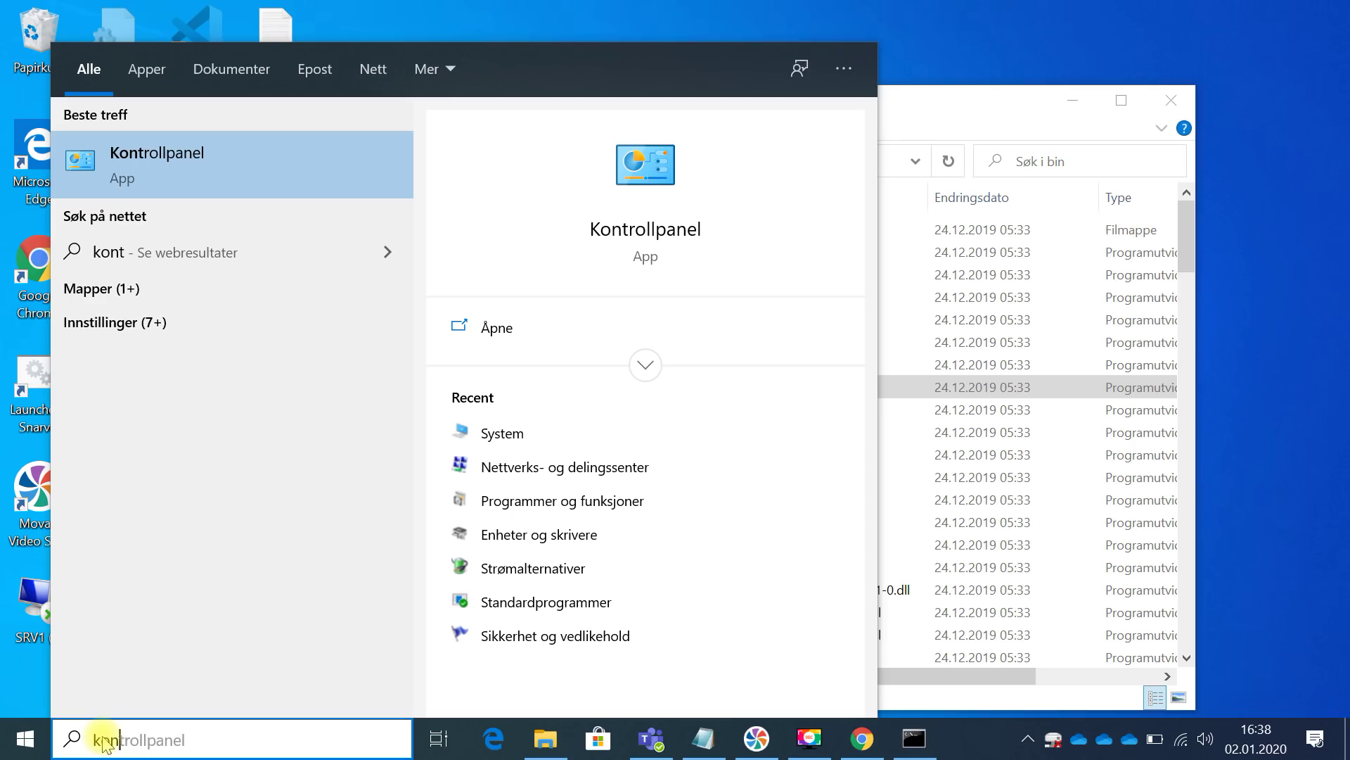
key(BackSpace)
key(BackSpace)
key(BackSpace)
key(BackSpace)
text(nt)
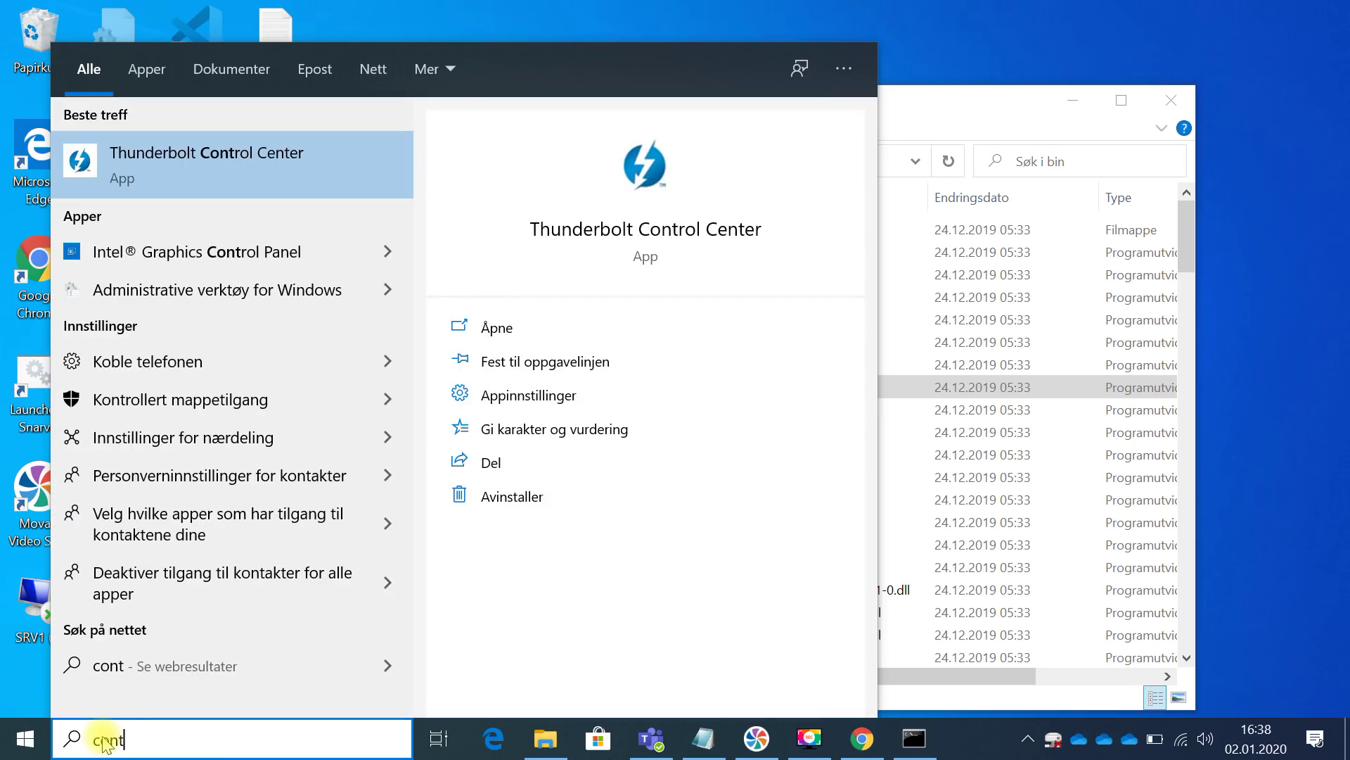
key(BackSpace)
key(BackSpace)
key(BackSpace)
key(BackSpace)
text(kontro)
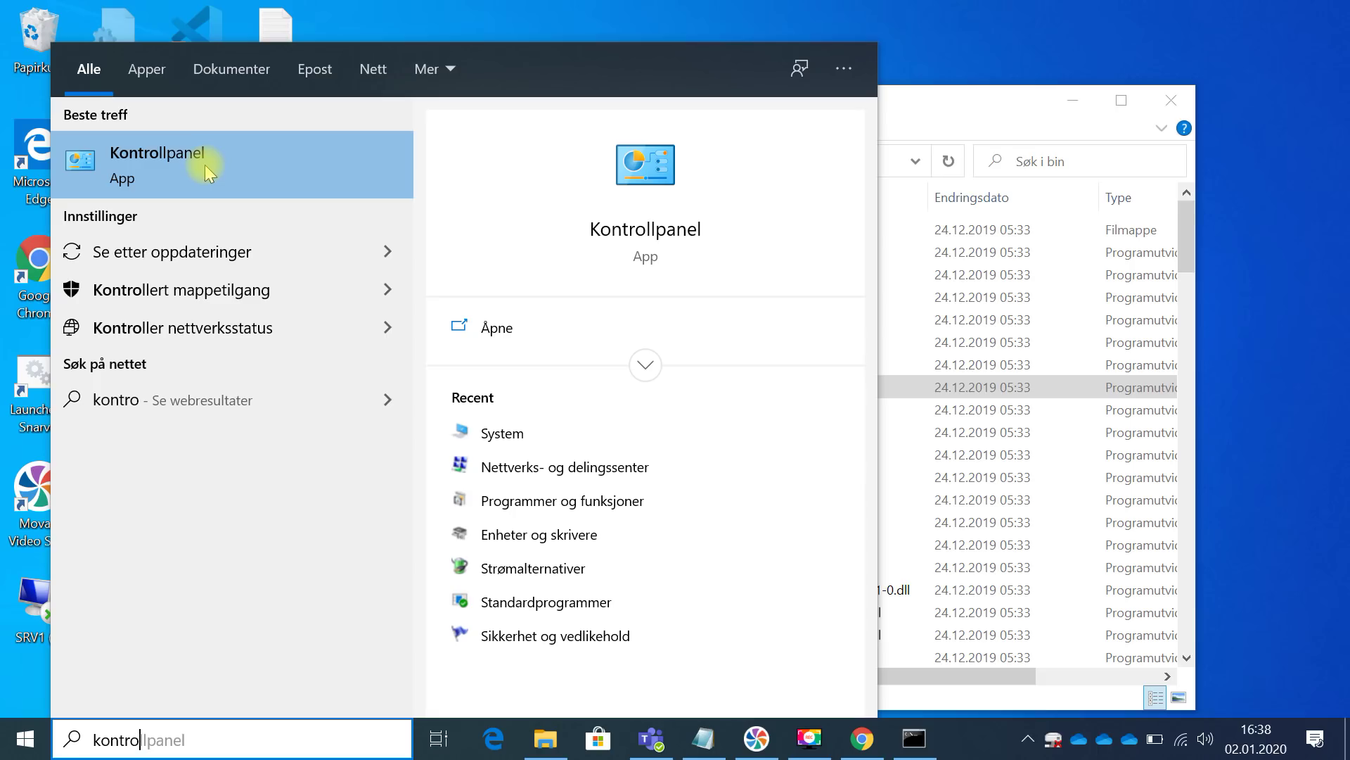
click(204, 165)
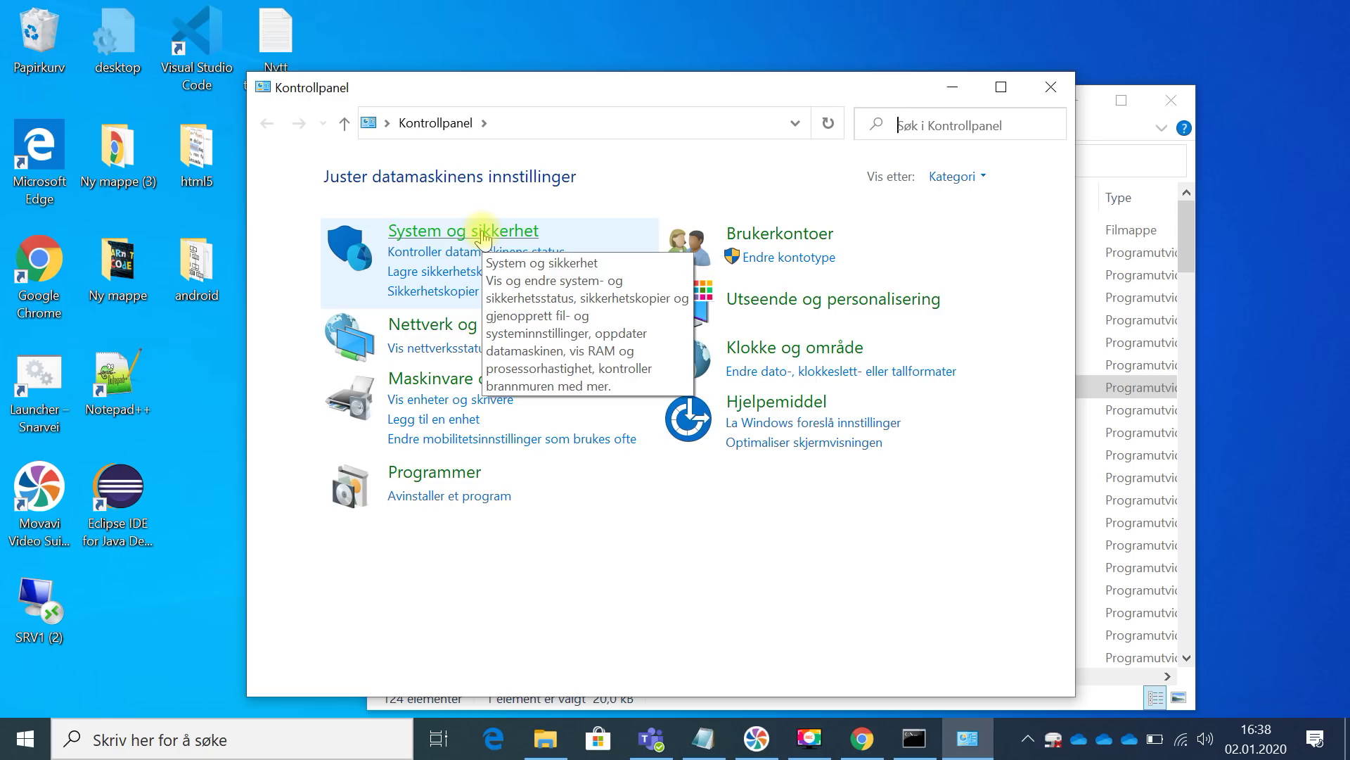
Open the environment variables through System og sikkerhet, System and the advanced system settings.
click(483, 238)
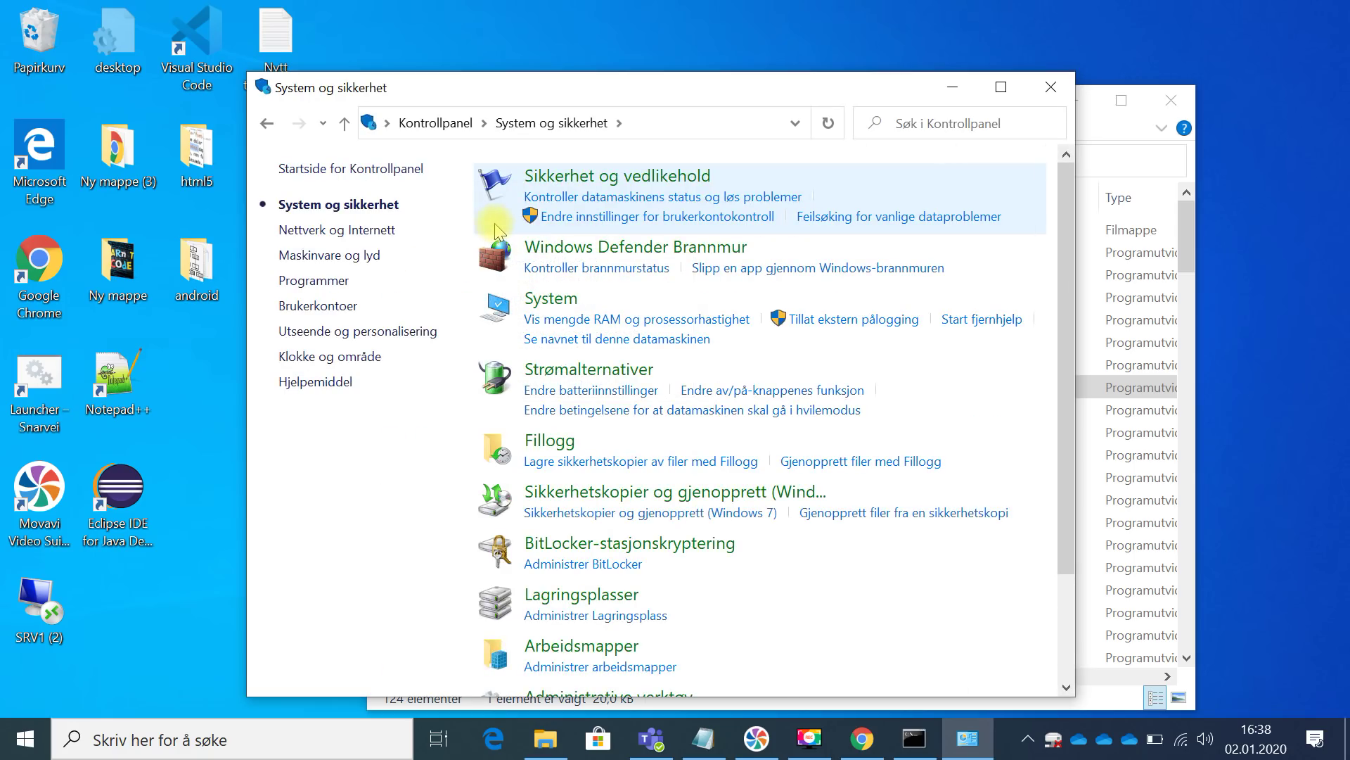
click(542, 300)
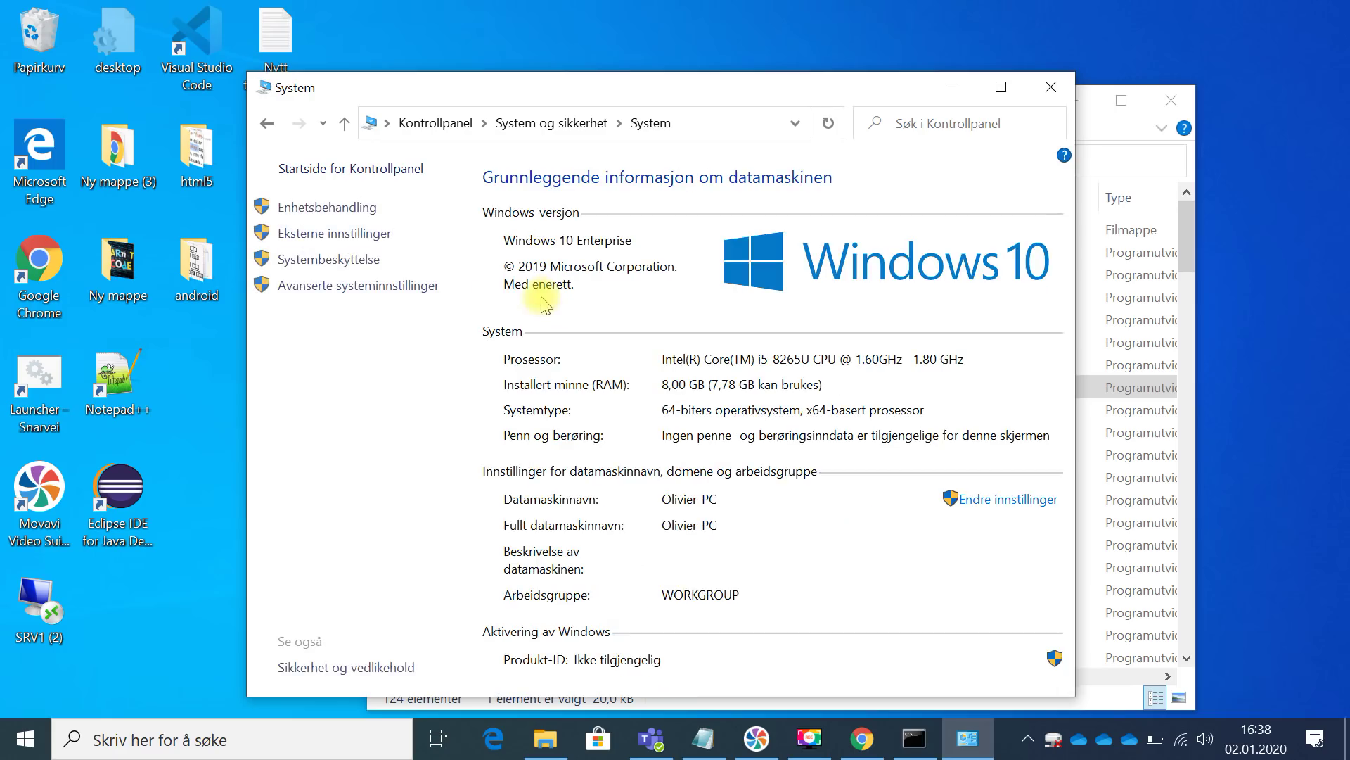
click(334, 290)
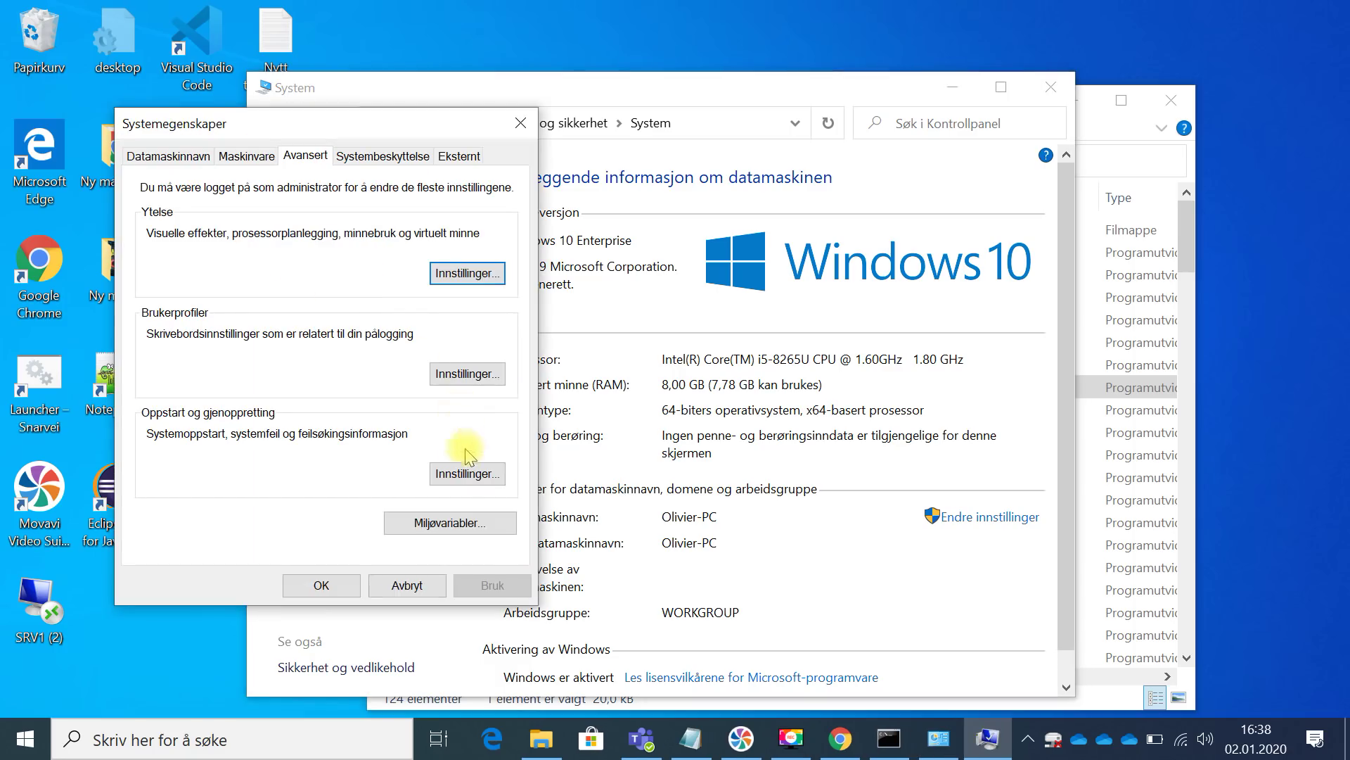
click(438, 527)
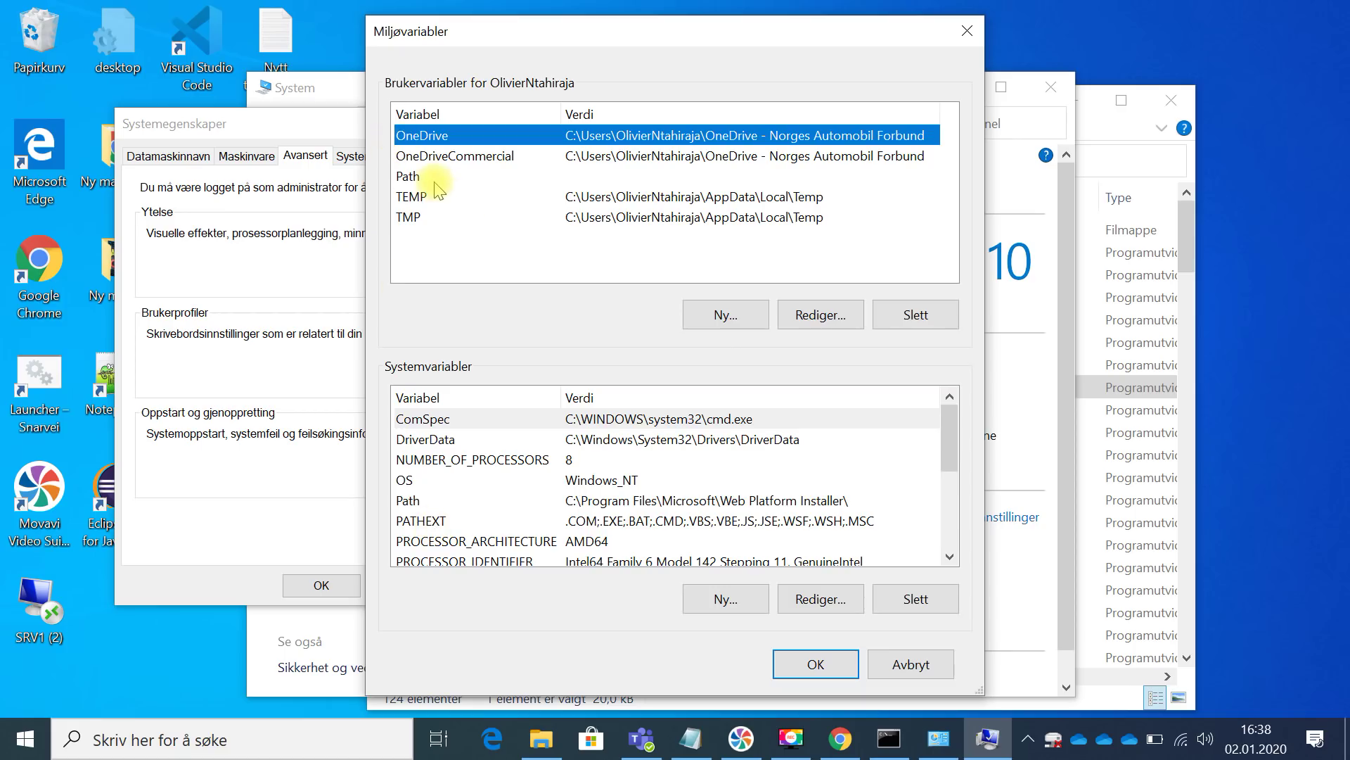
Create a user variable named Path with the value C:\Program Files\Java\jdk-13.0.1\bin and confirm the environment variables and system properties.
click(718, 318)
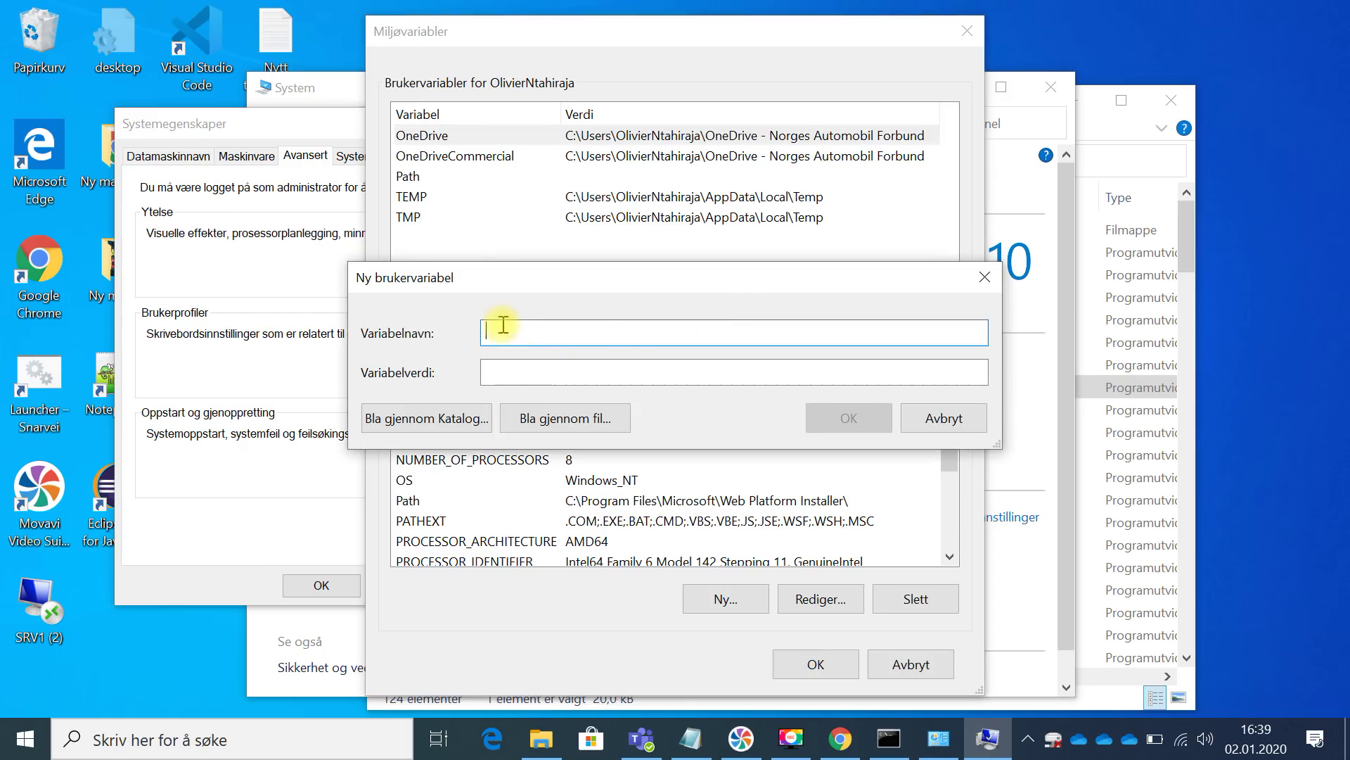
text(Path)
click(526, 377)
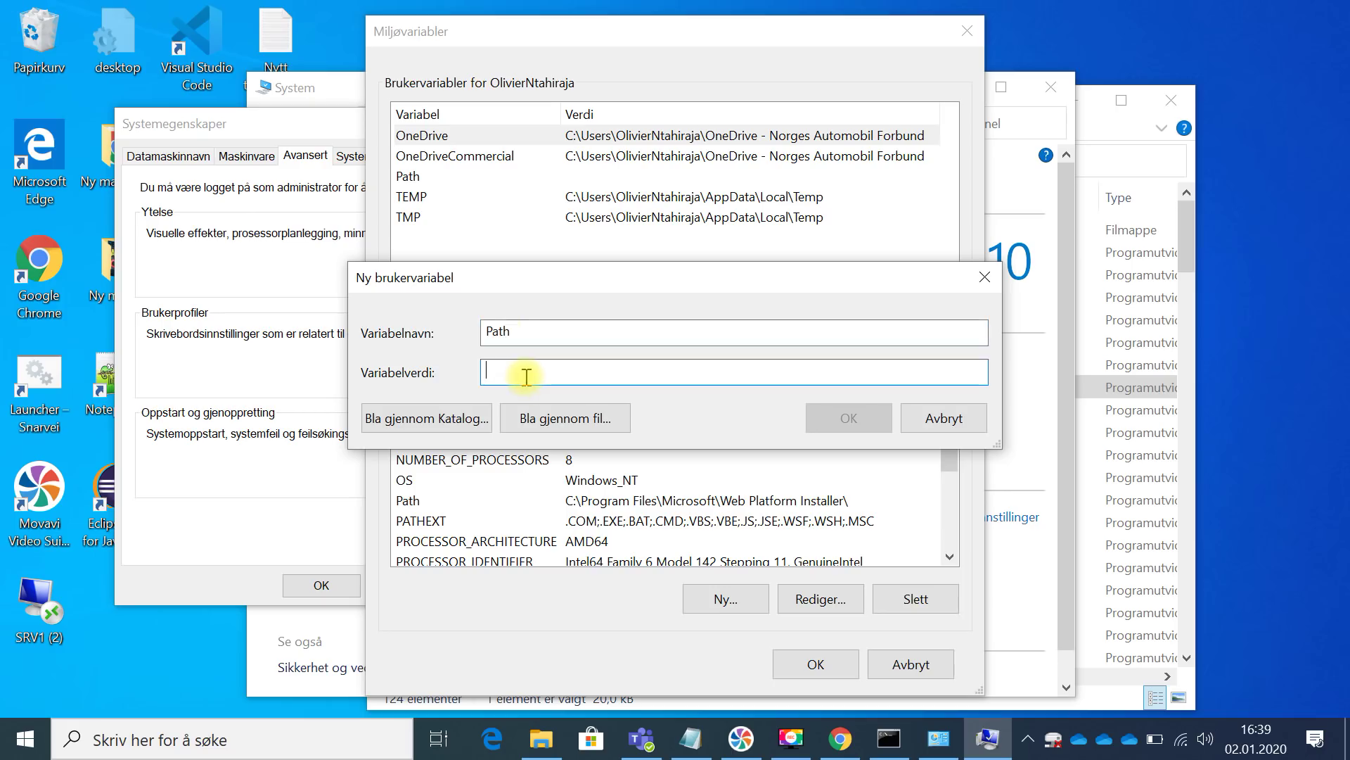
text(C:\Program Files\Java\jdk-13.0.1\bin)
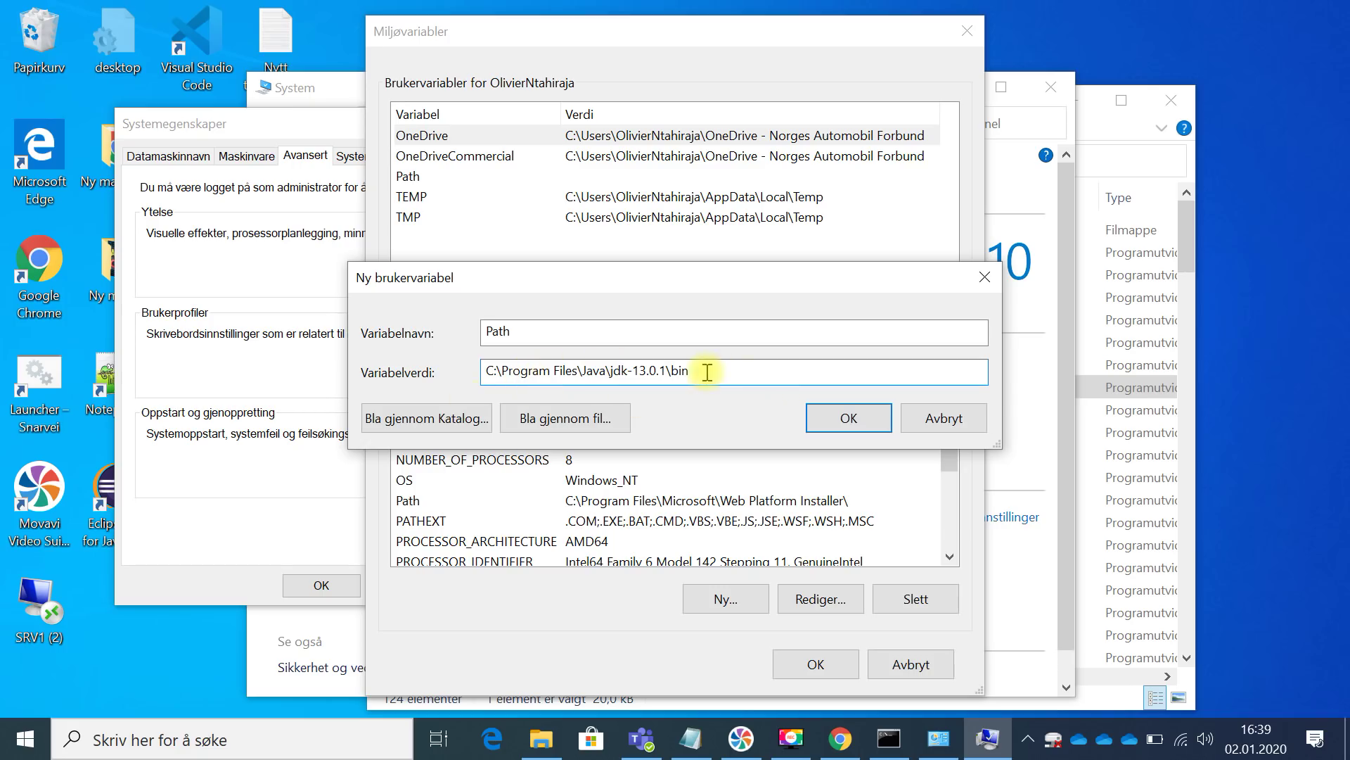
click(849, 417)
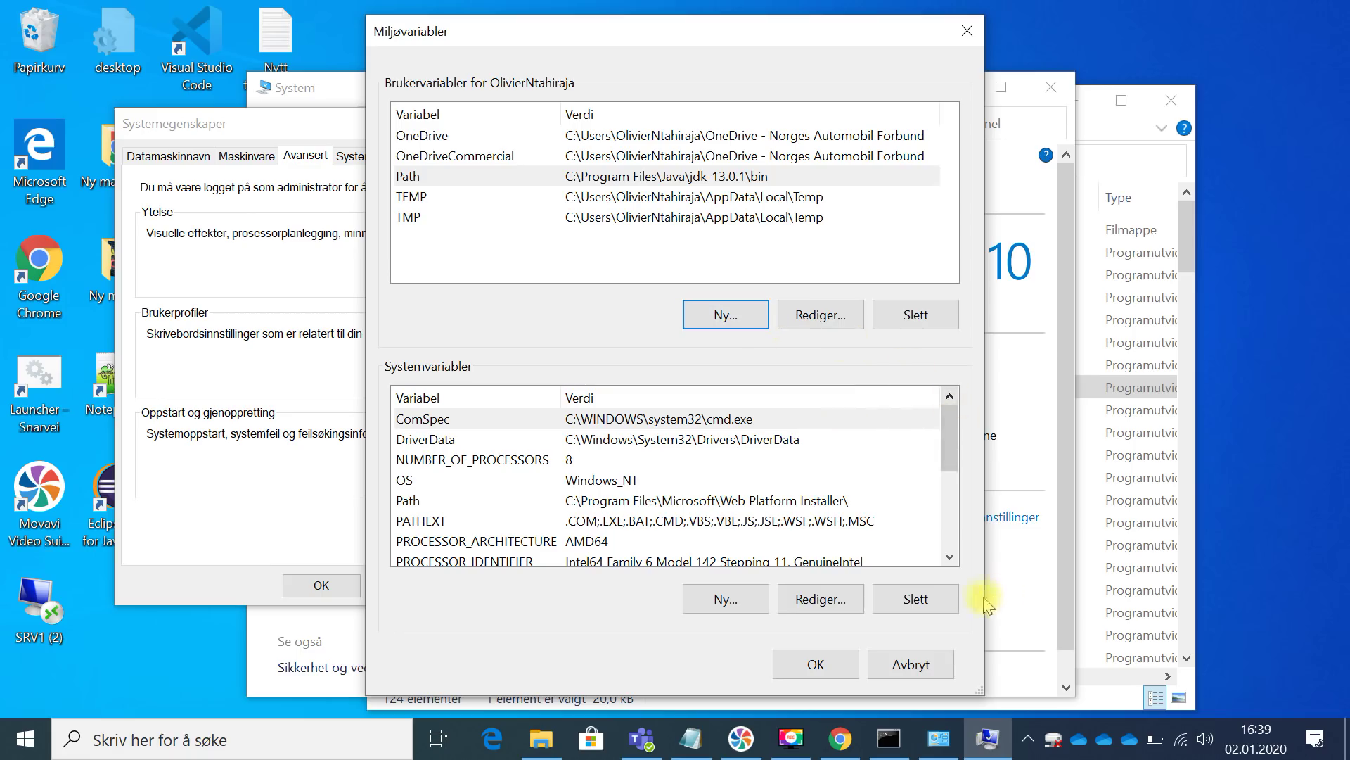
click(815, 664)
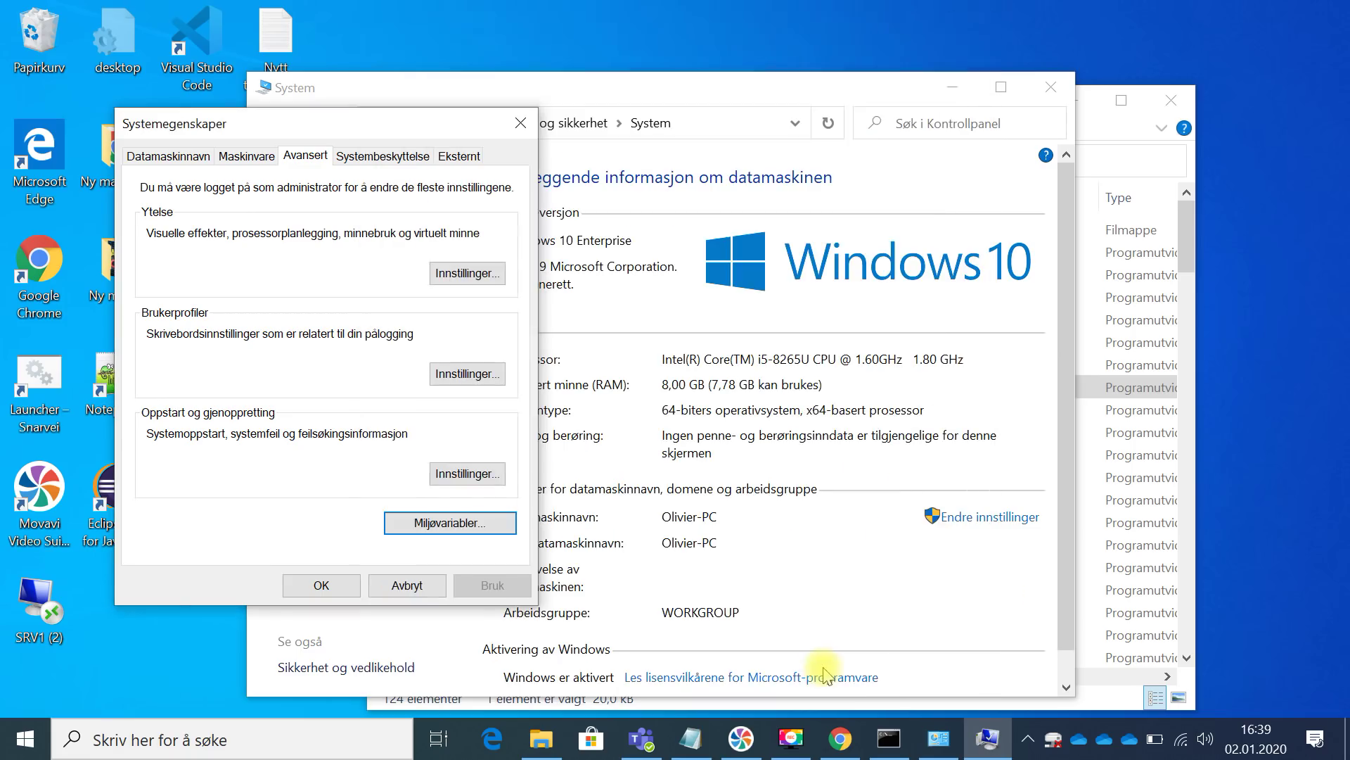
click(323, 586)
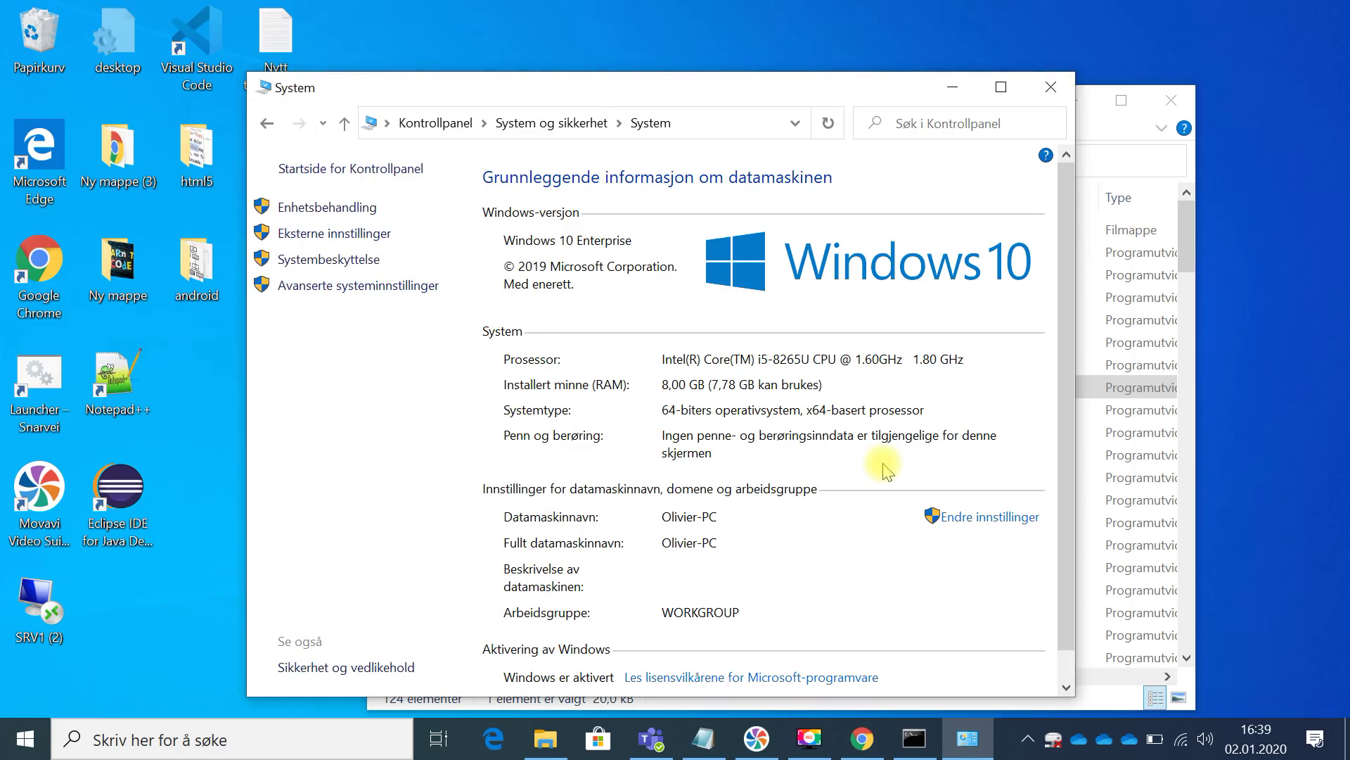
Minimize the System and bin folder windows and open a new Command Prompt by searching Windows for cmd.
click(953, 88)
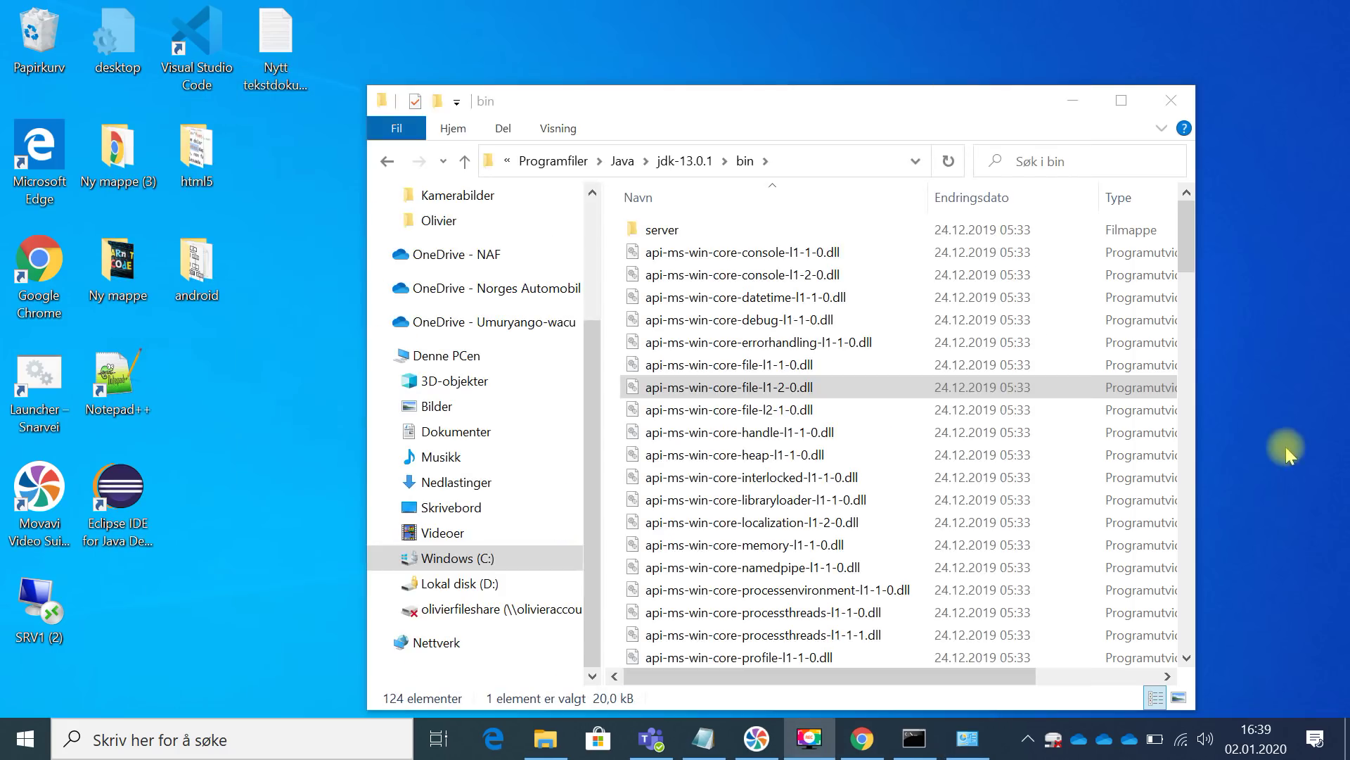
click(1074, 102)
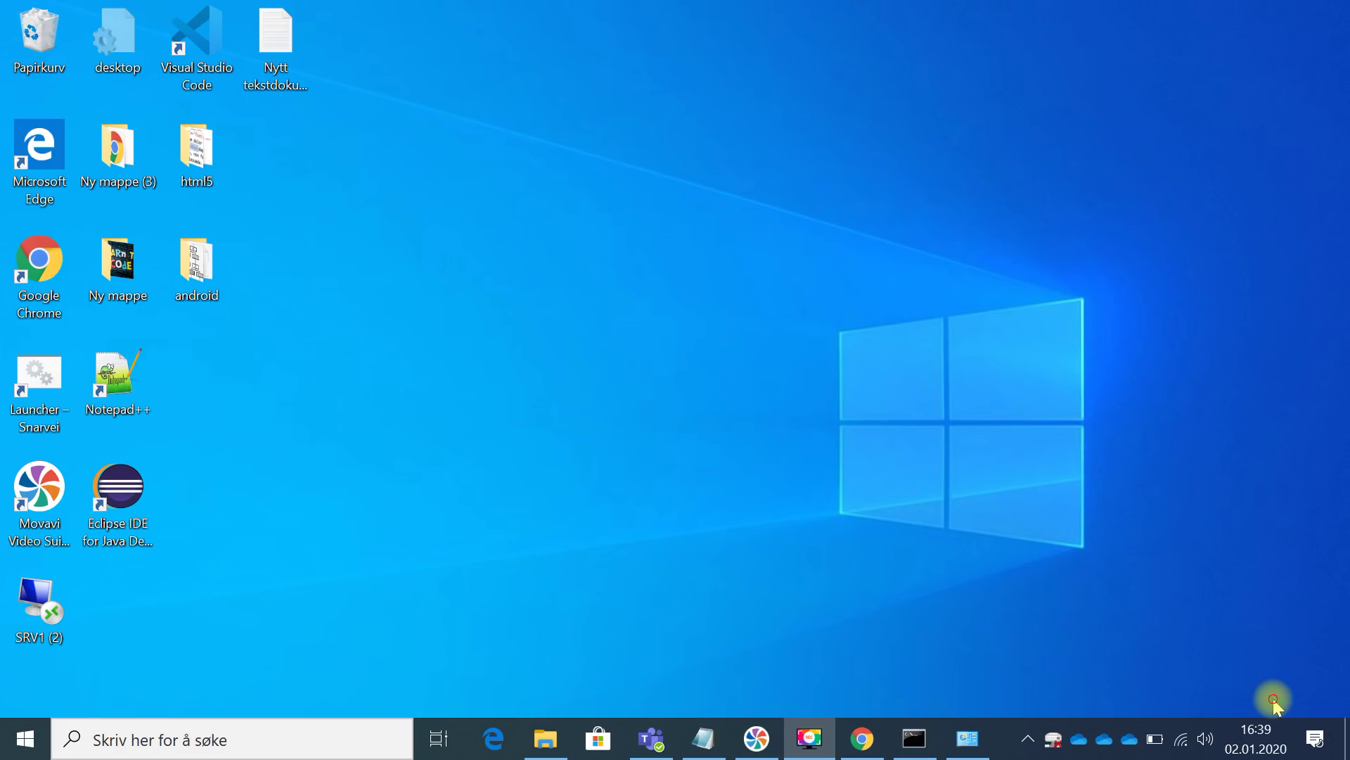
click(146, 739)
text(cmd)
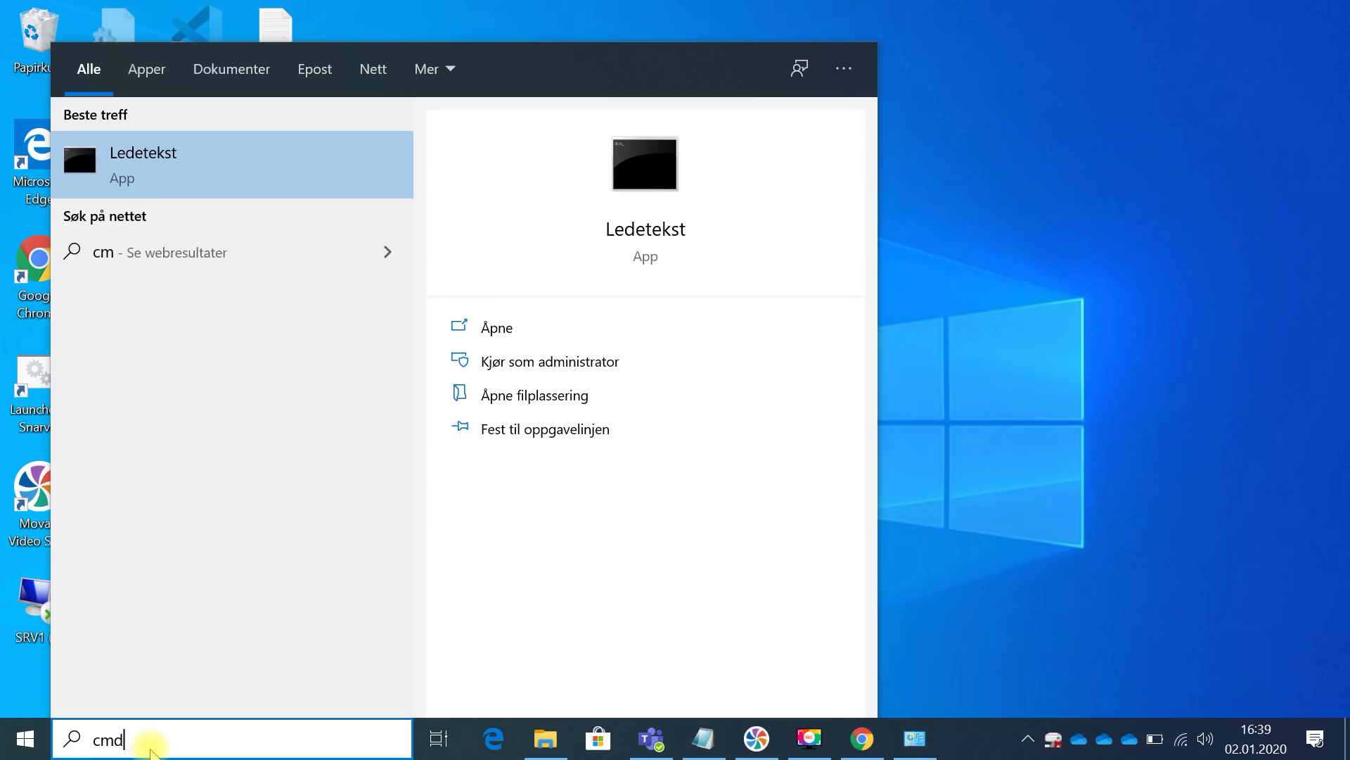
key(Return)
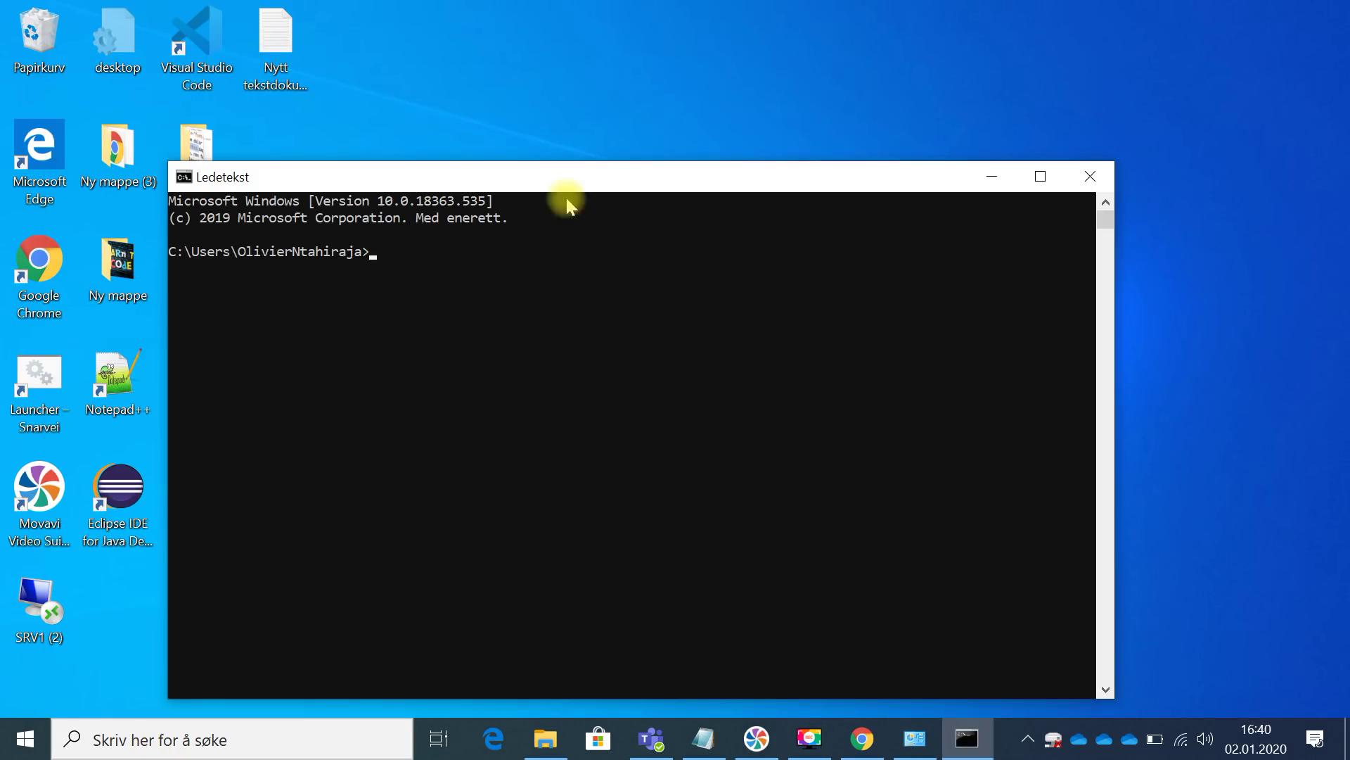
Move the Command Prompt window higher on the desktop and run the javac command in it.
drag(570, 180, 553, 80)
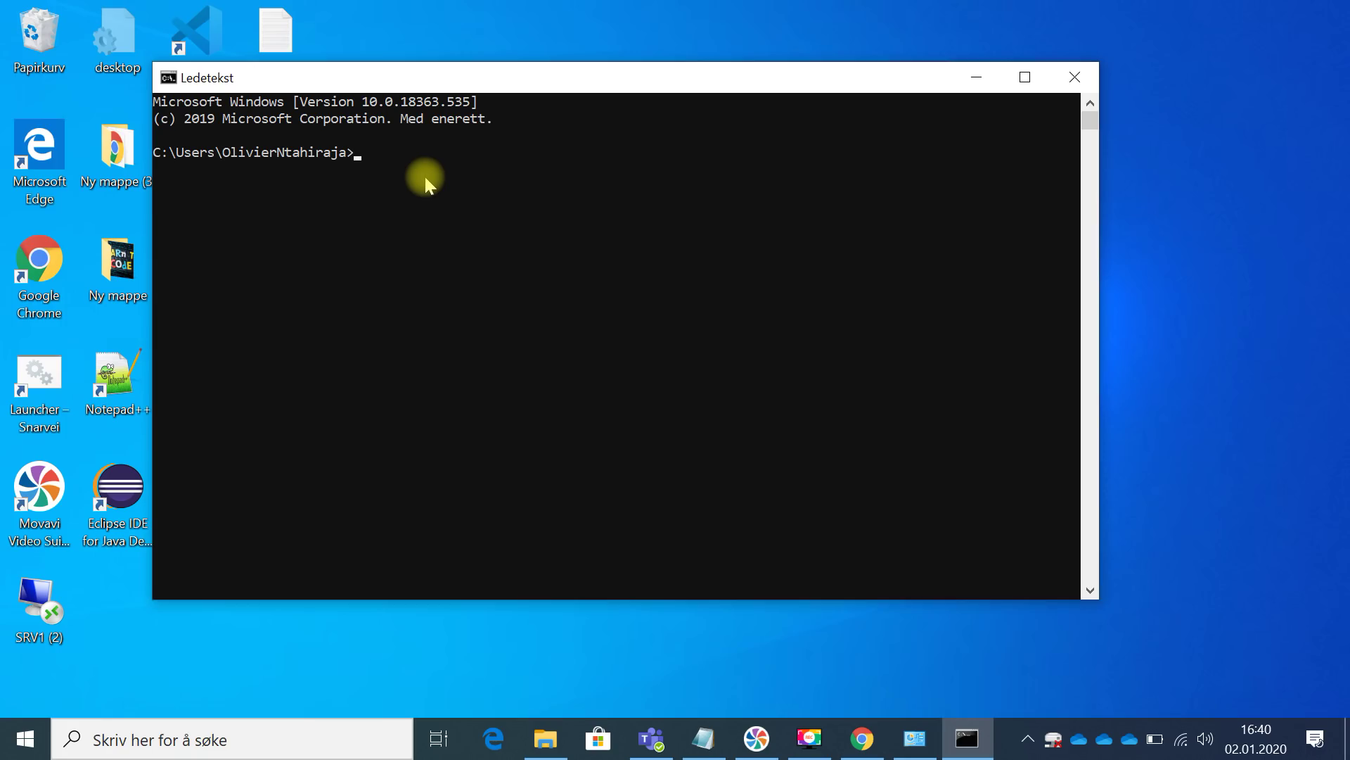
text(javac)
key(Return)
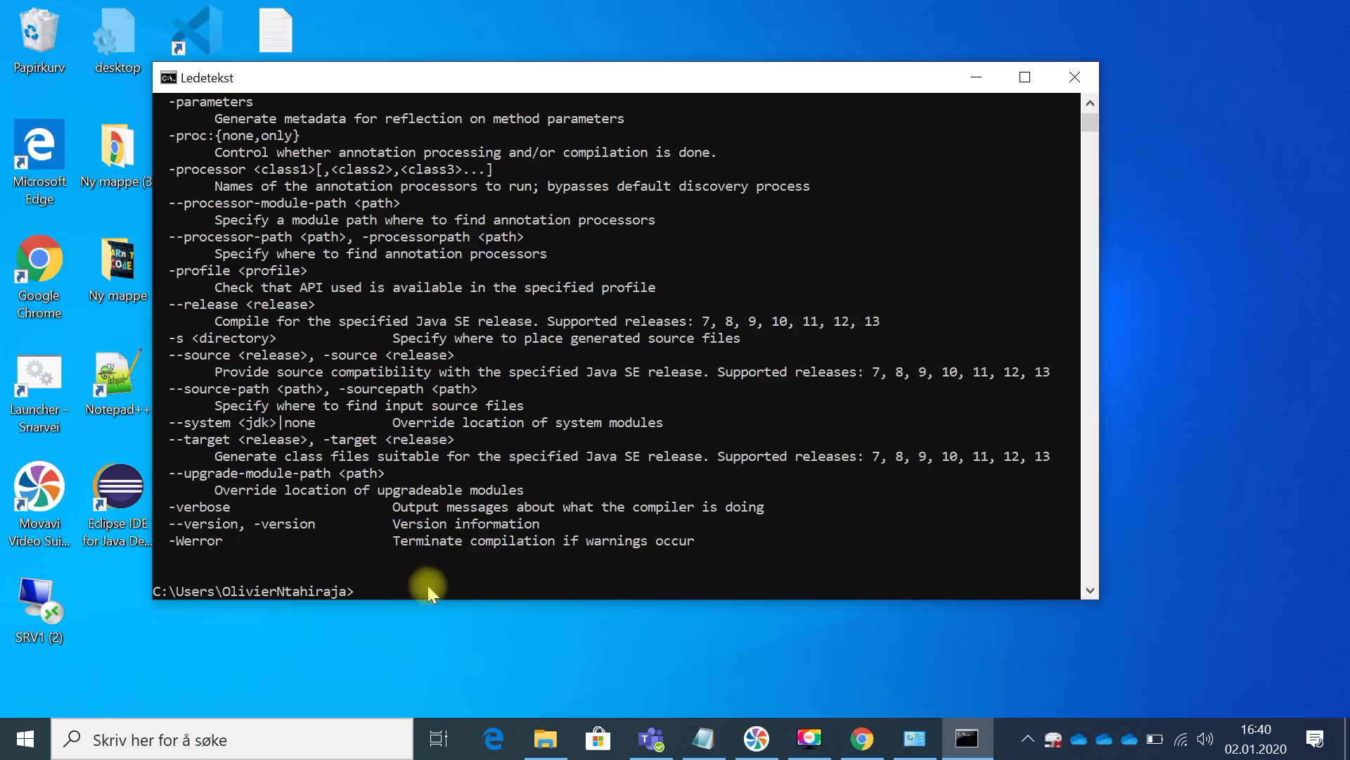
click(390, 586)
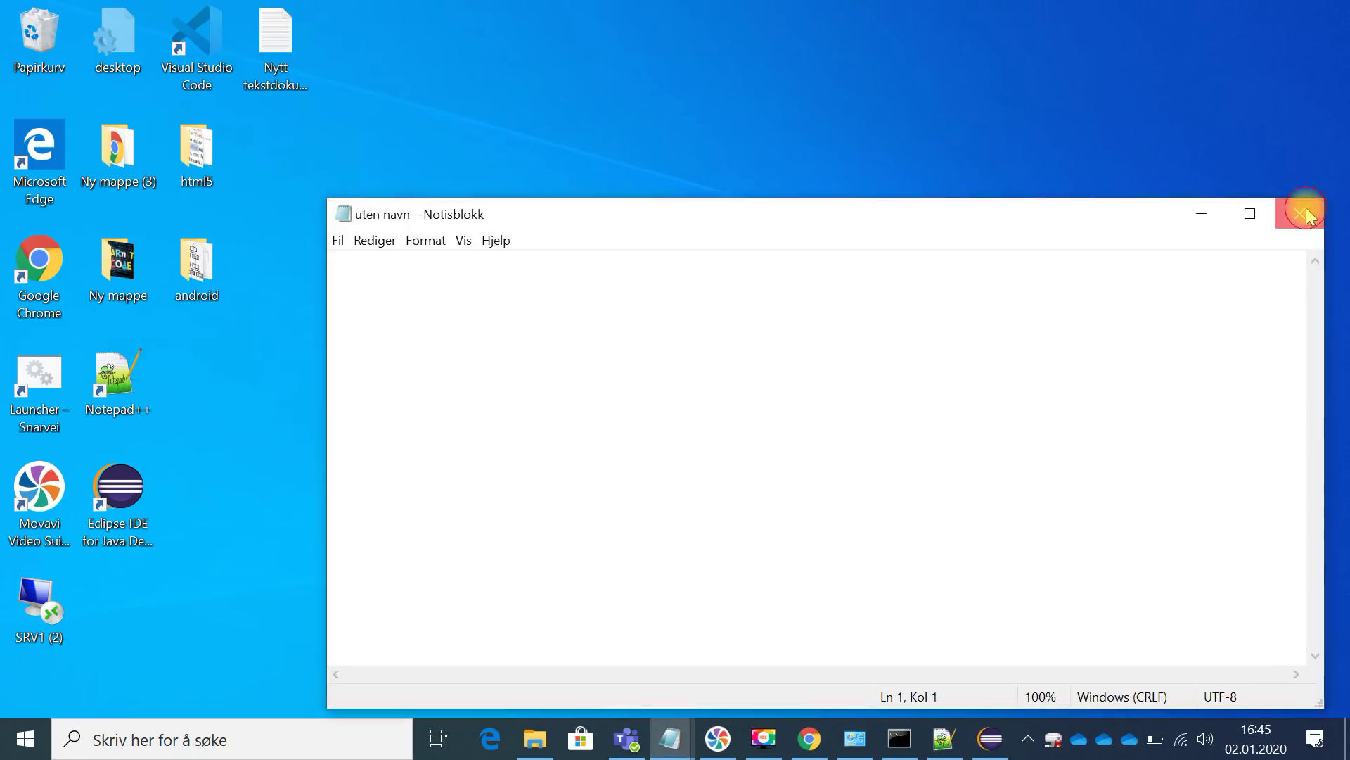
Close the empty Notisblokk window, open a new one through Windows search, and move it higher on the desktop.
click(1307, 214)
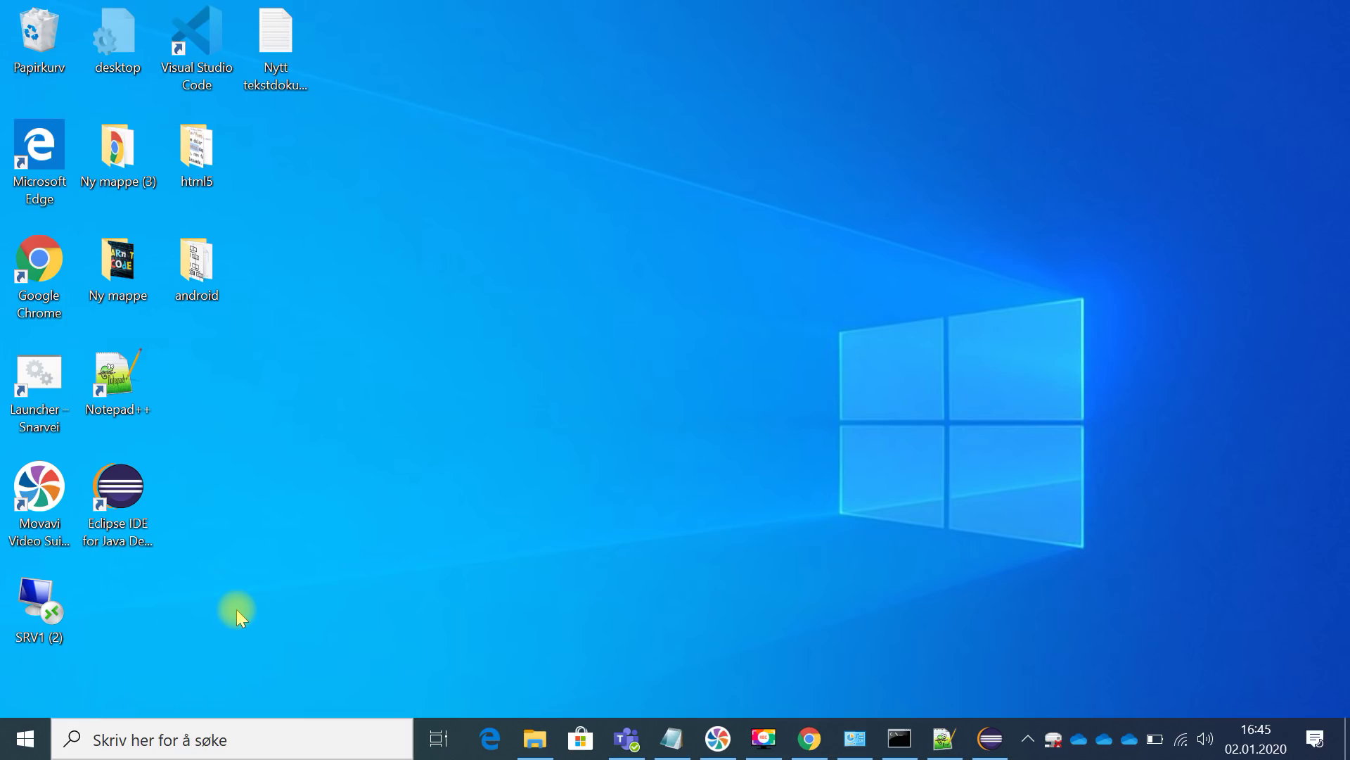
click(208, 735)
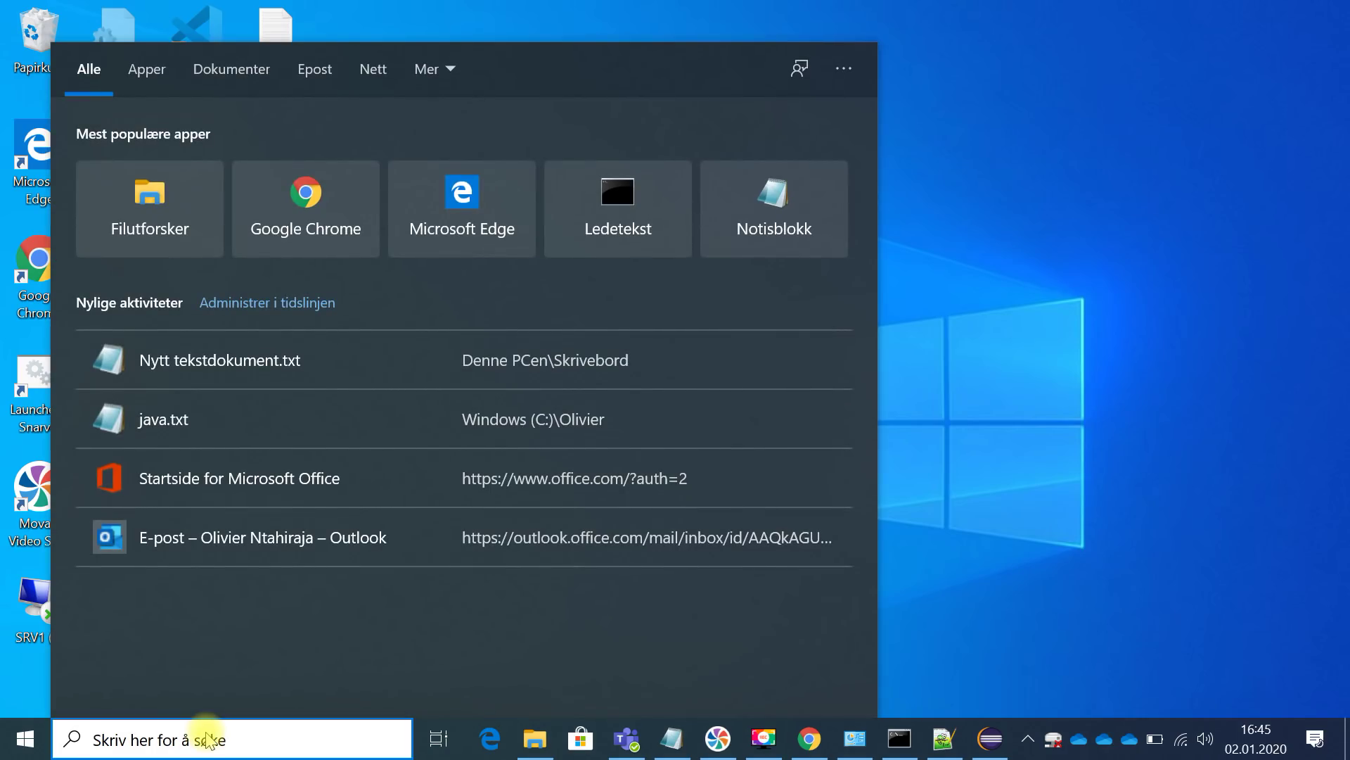
text(not)
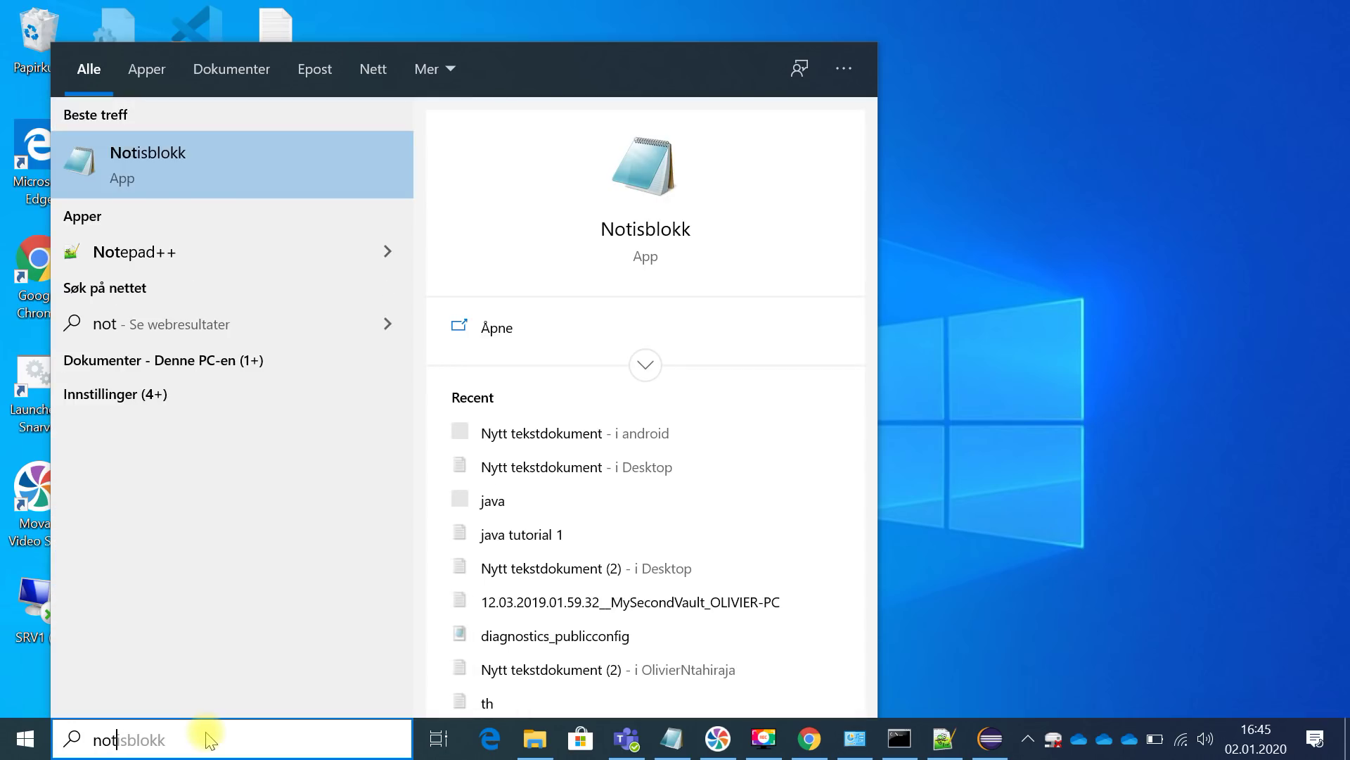
text(epad)
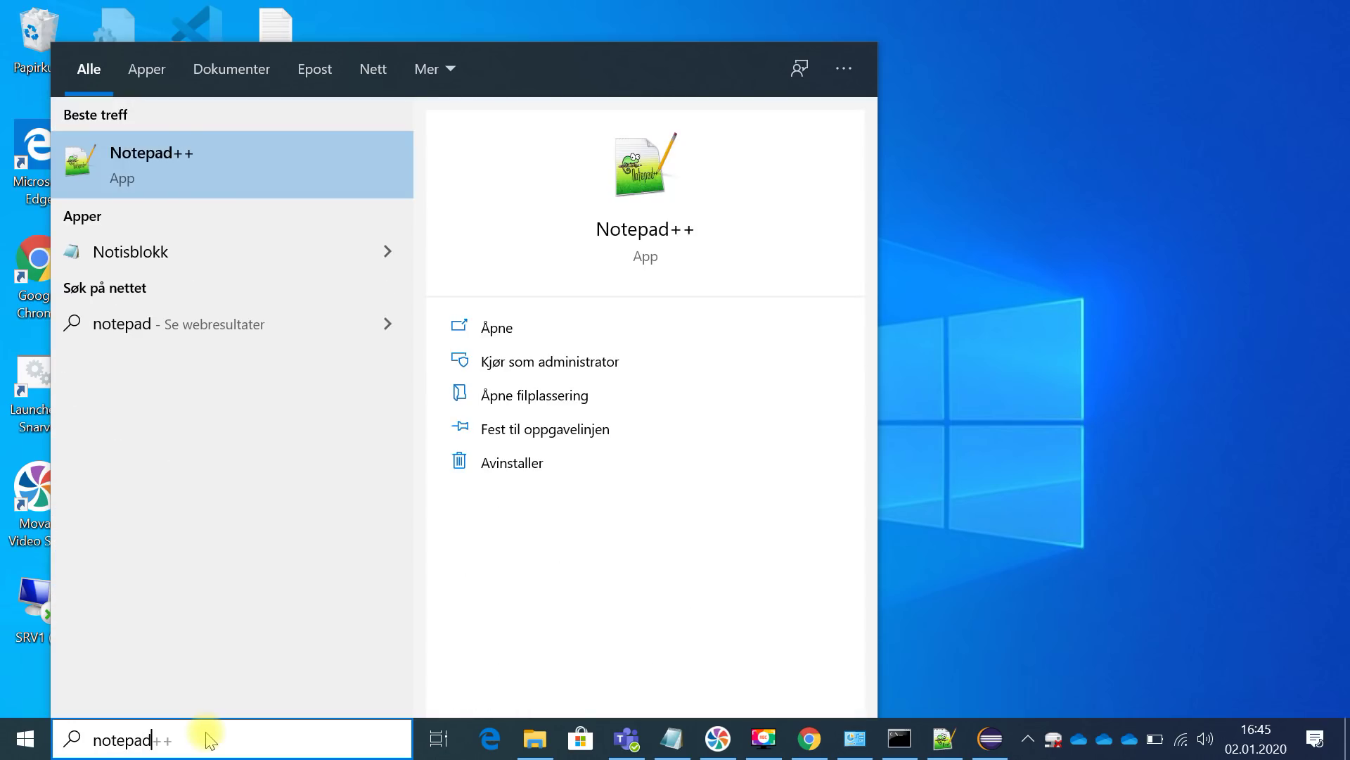
key(BackSpace)
key(BackSpace)
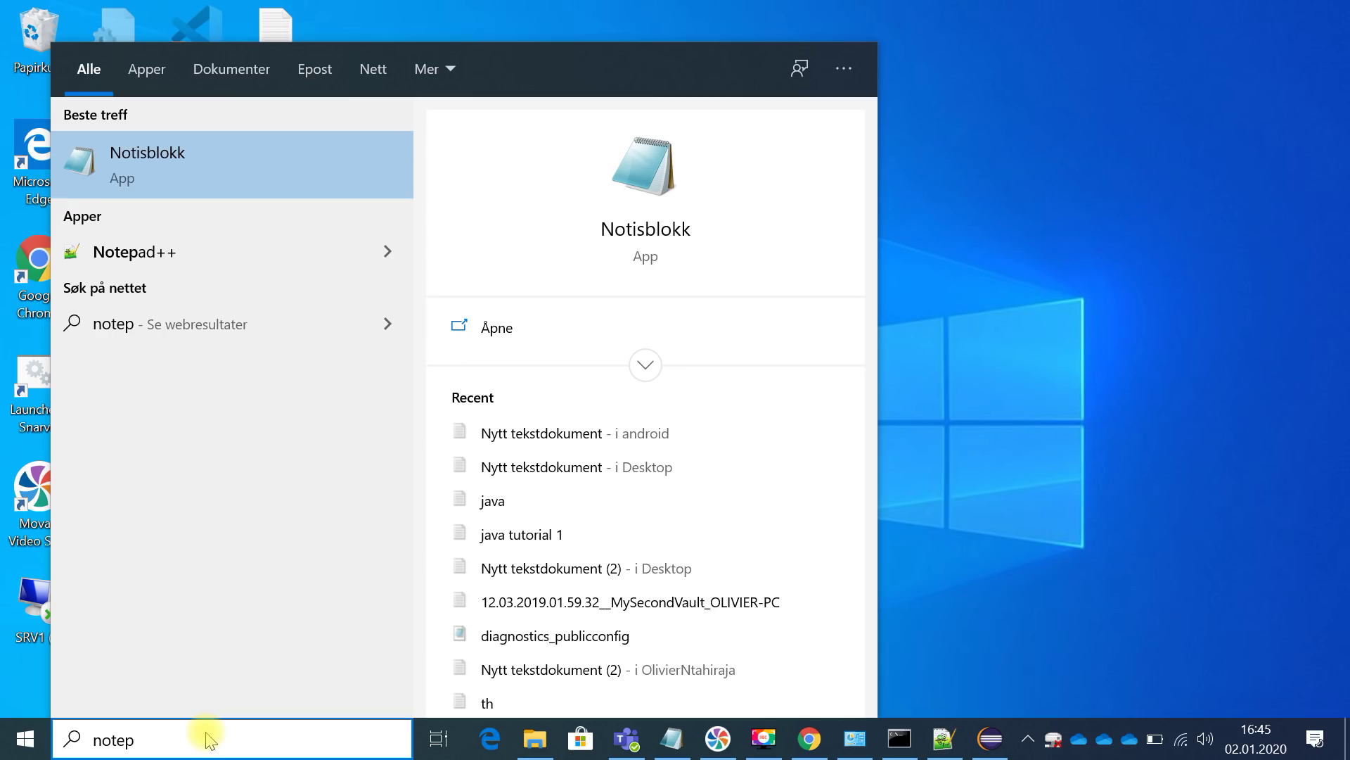
click(638, 236)
drag(609, 211, 583, 147)
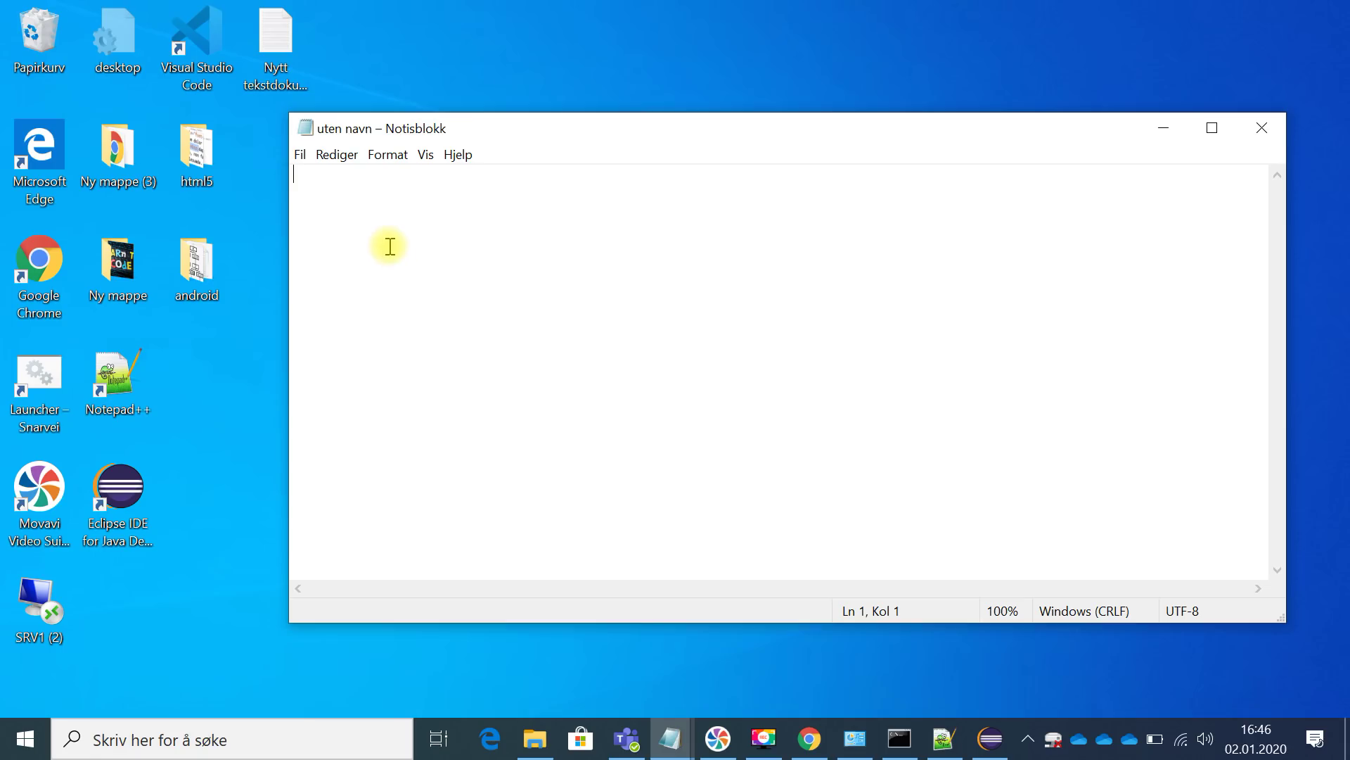
Write the class declaration public class test with opening and closing braces separated by several blank lines.
text(public ca)
key(BackSpace)
text(lass )
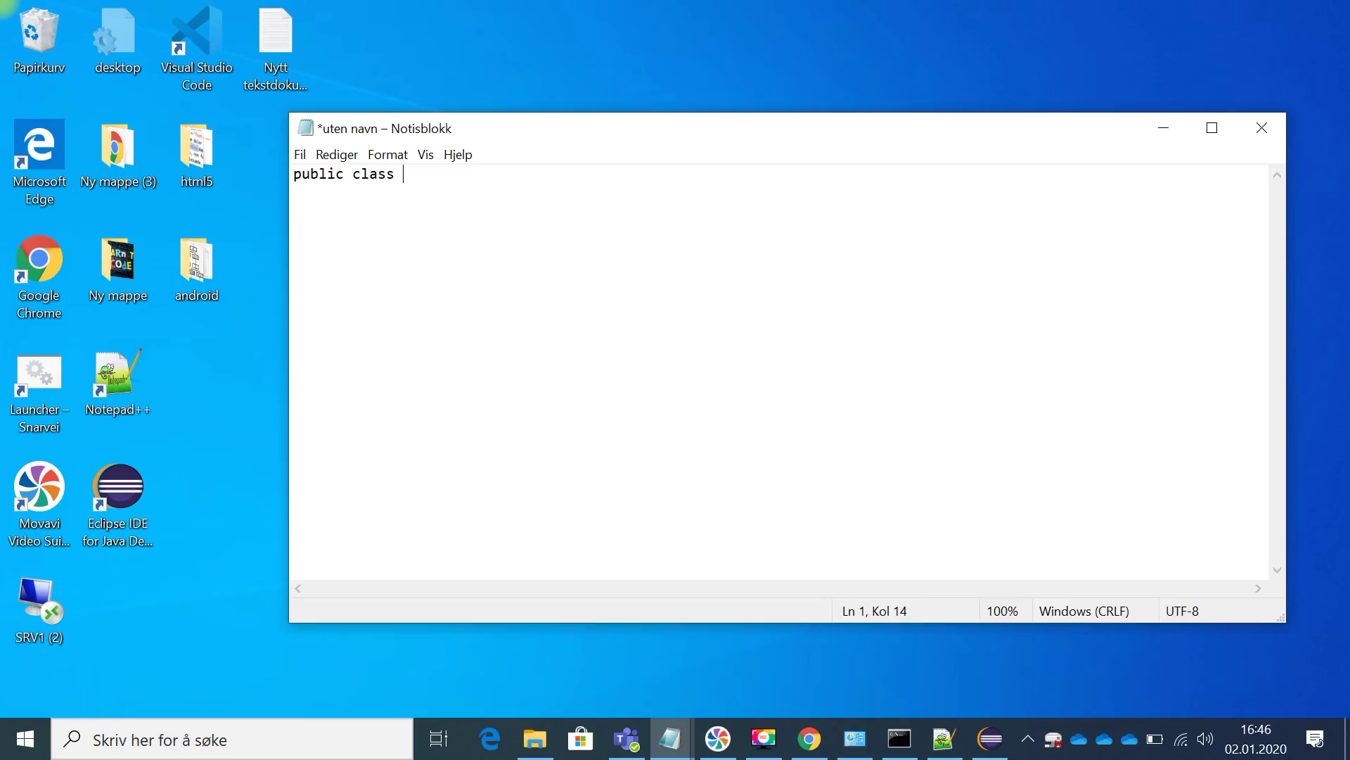
text(test)
key(Return)
text({)
text(})
key(Return)
key(Return)
key(Return)
key(Return)
key(Return)
Add the method header public static void main (String args[]) on the line below the class's opening brace.
click(317, 216)
text(public static void main)
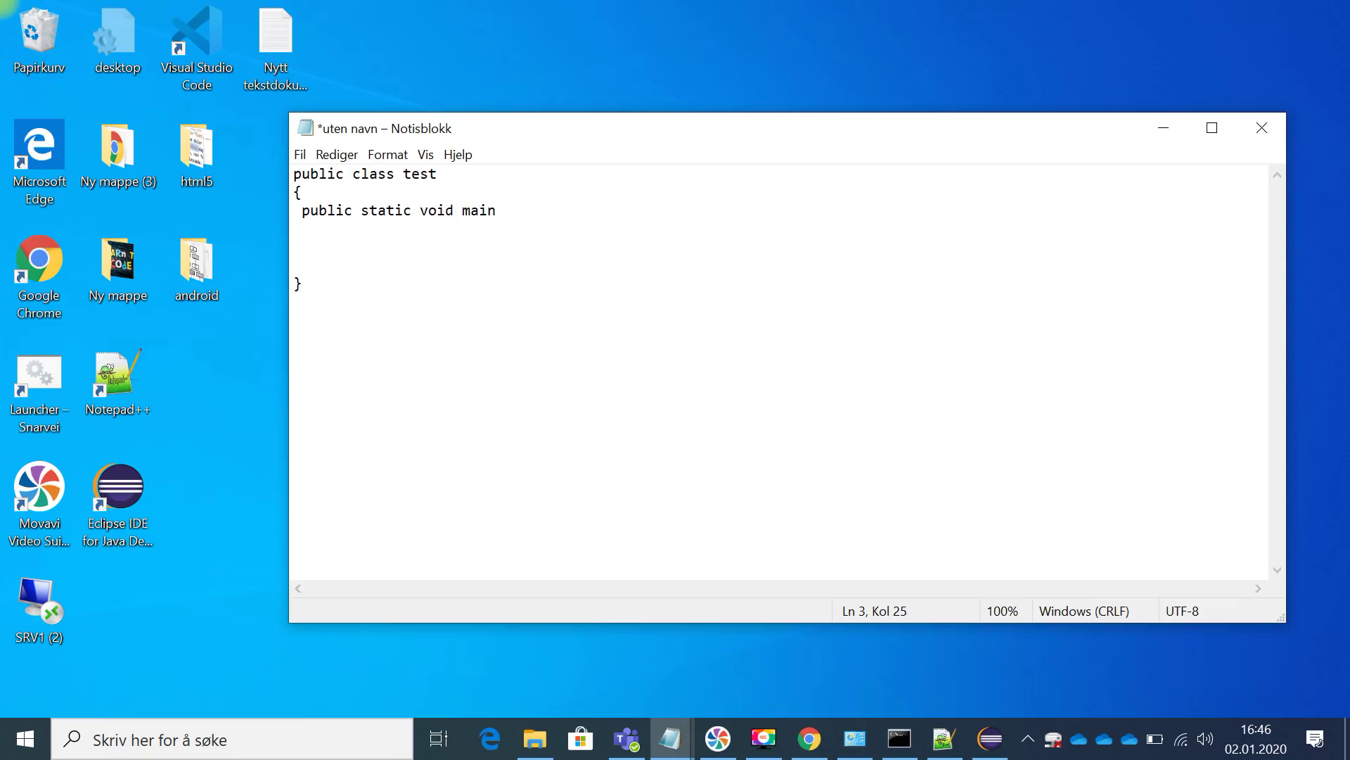
text( ()
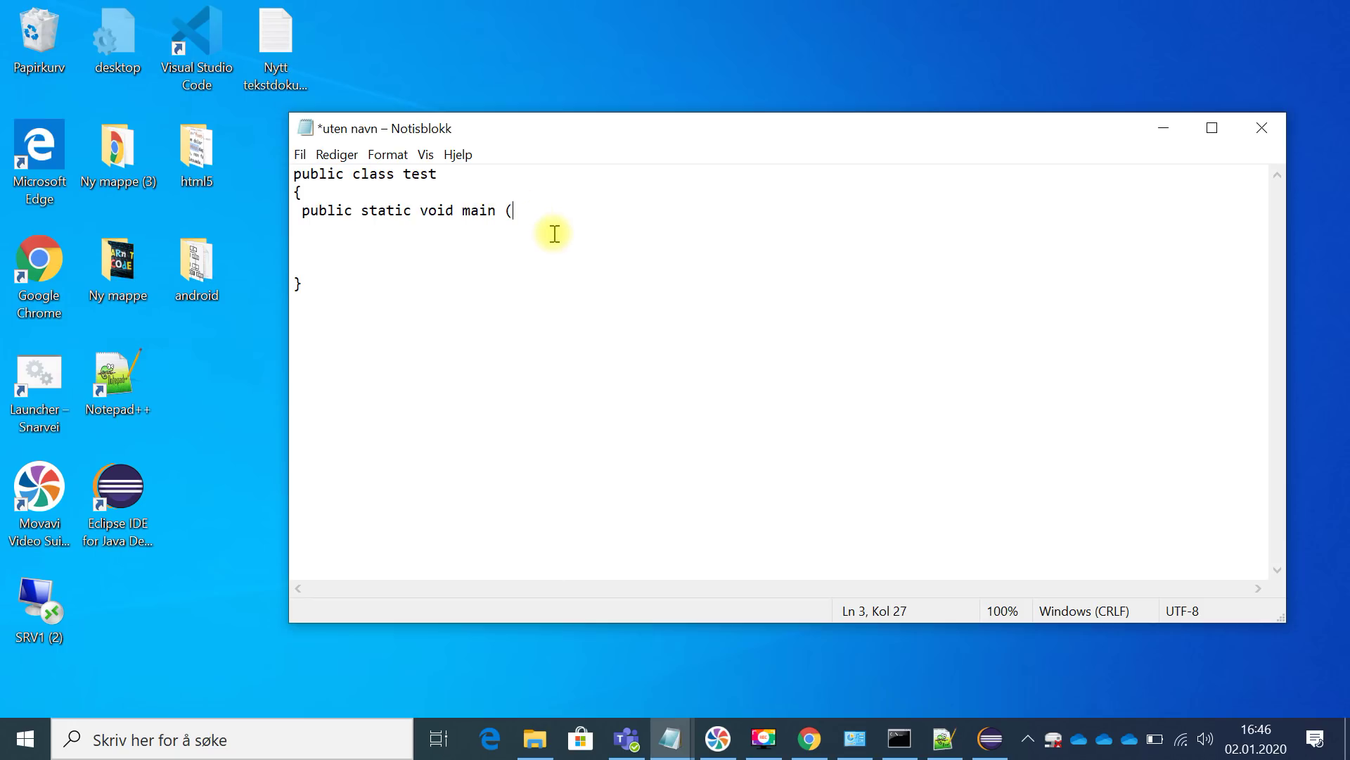
click(1271, 704)
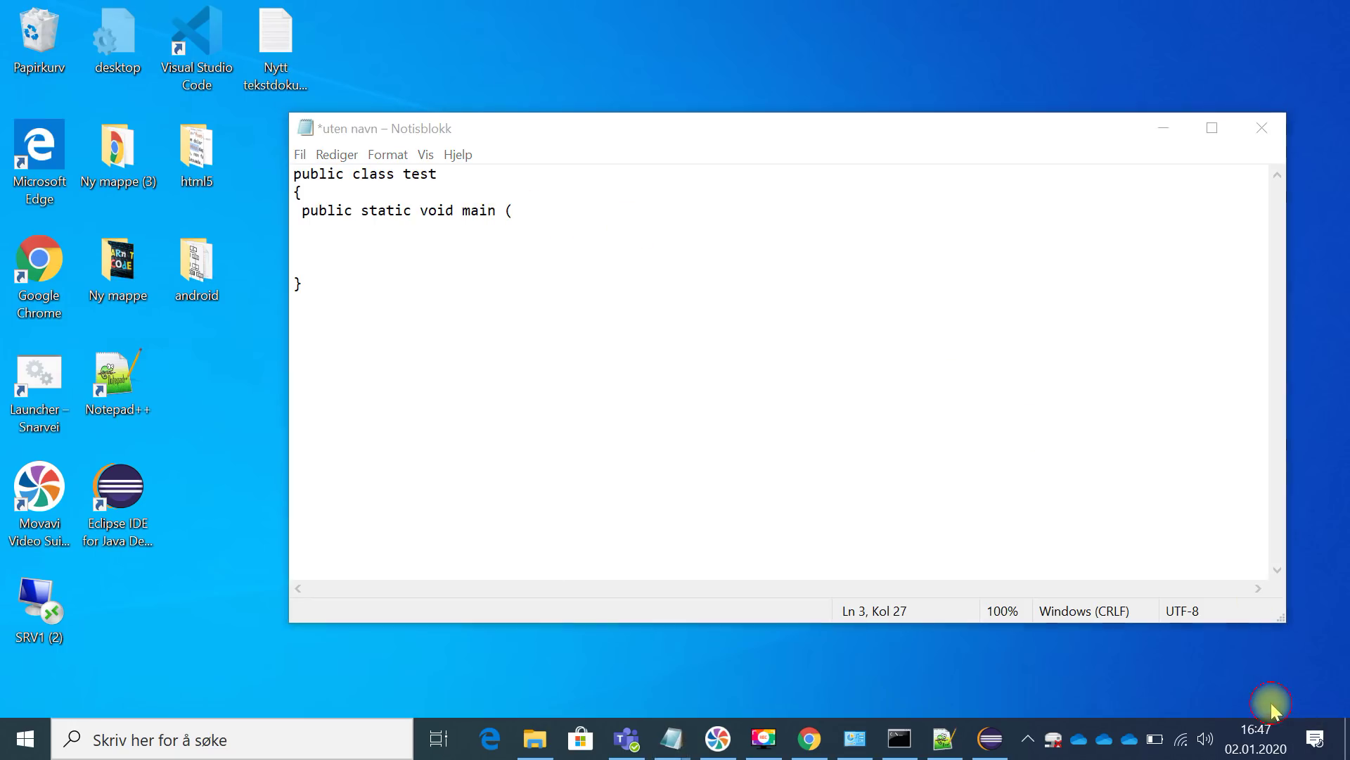
click(521, 211)
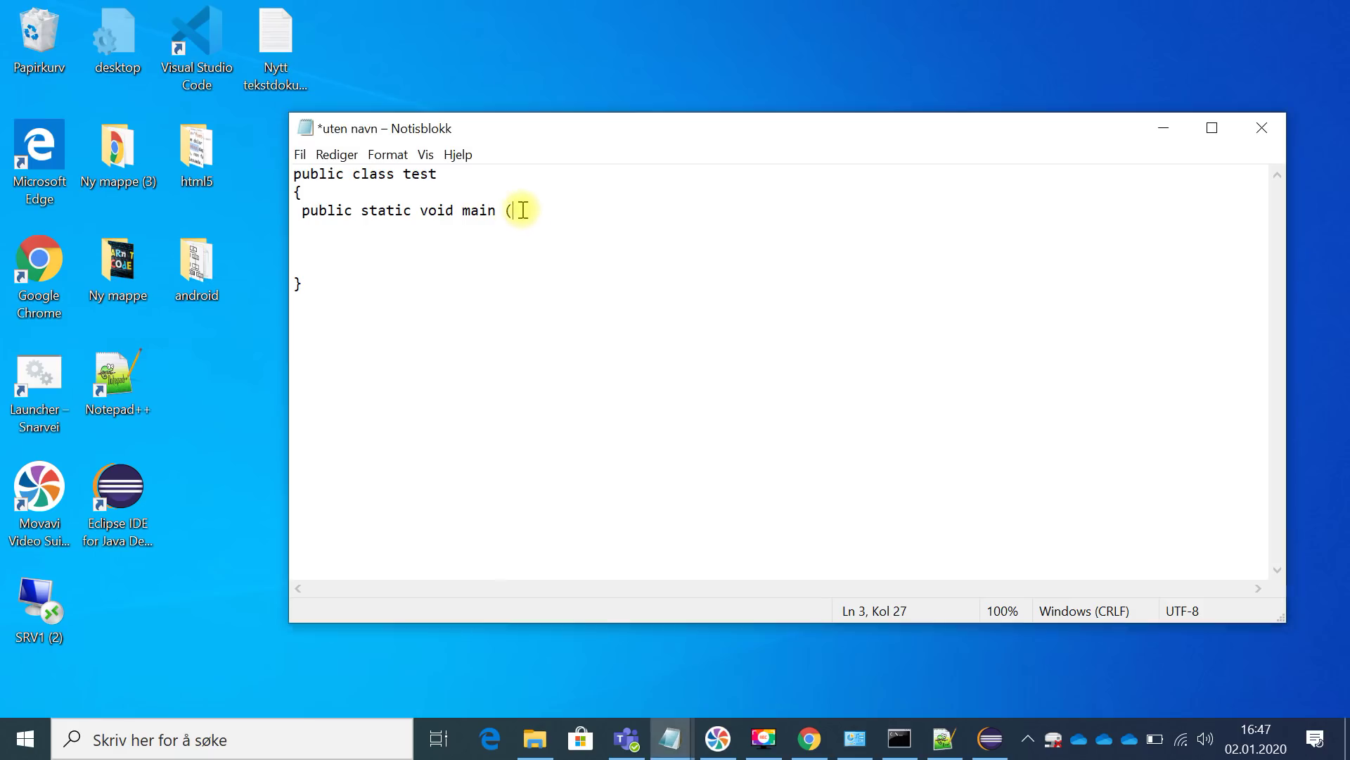
text(String)
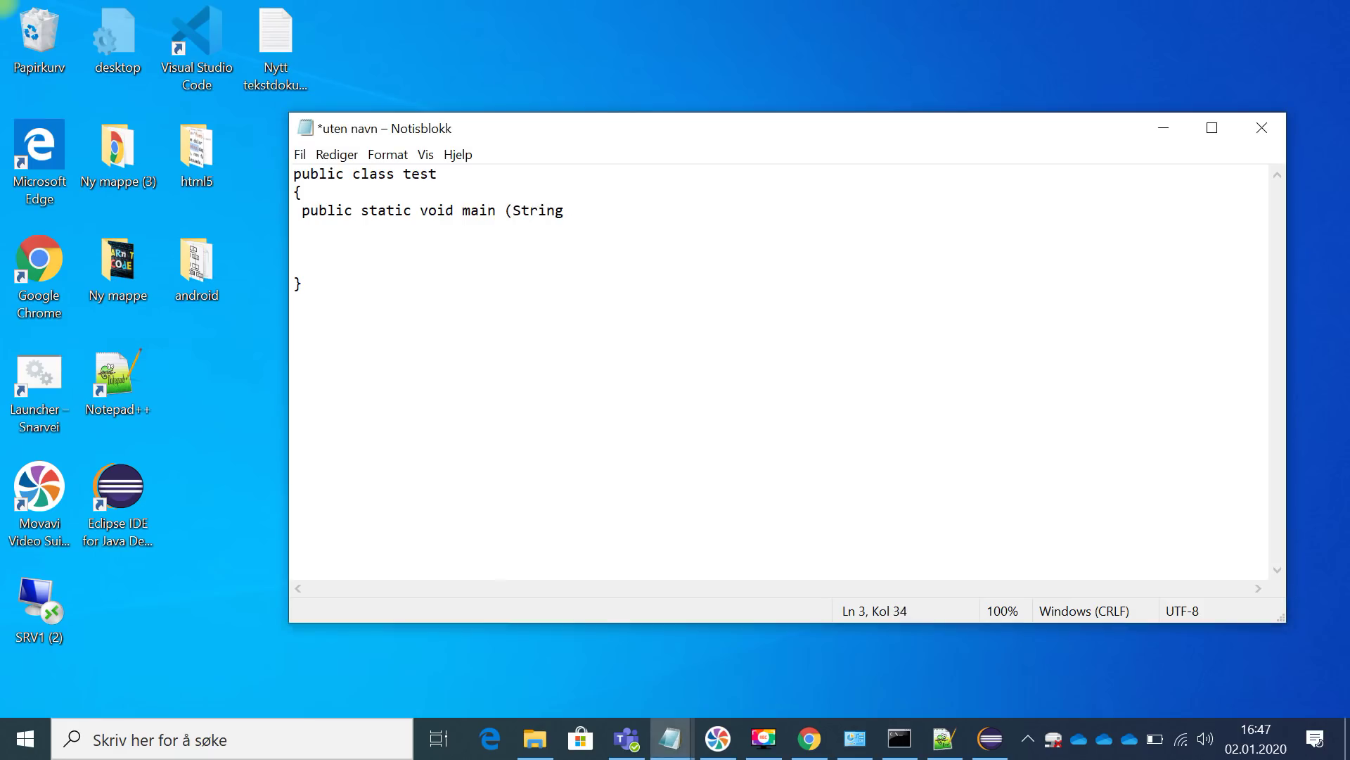
text( args[]))
Add opening and closing braces for the main method's body, with blank lines between them.
key(Return)
text({)
text(})
key(Return)
key(Return)
key(Return)
key(Return)
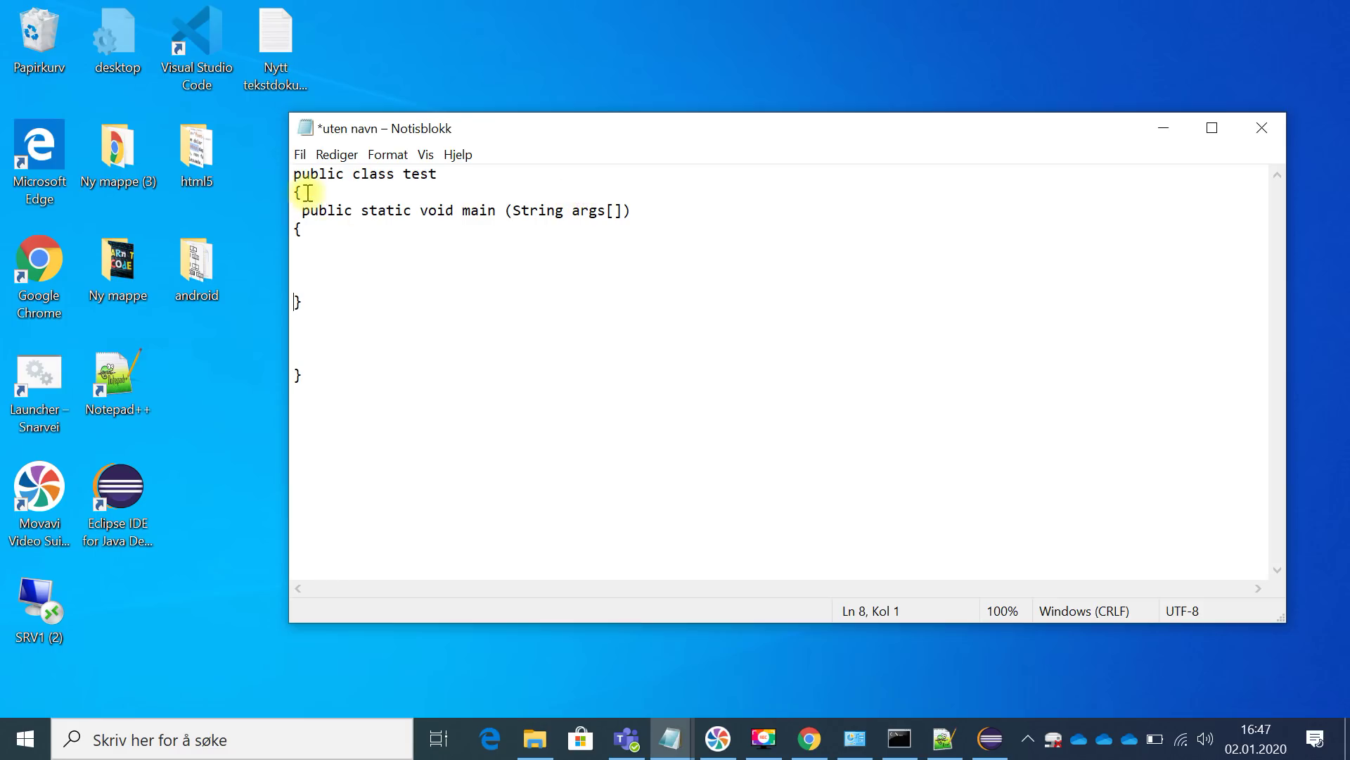
Write the statement System.out.println("Hello world"); inside the main method's braces.
click(317, 253)
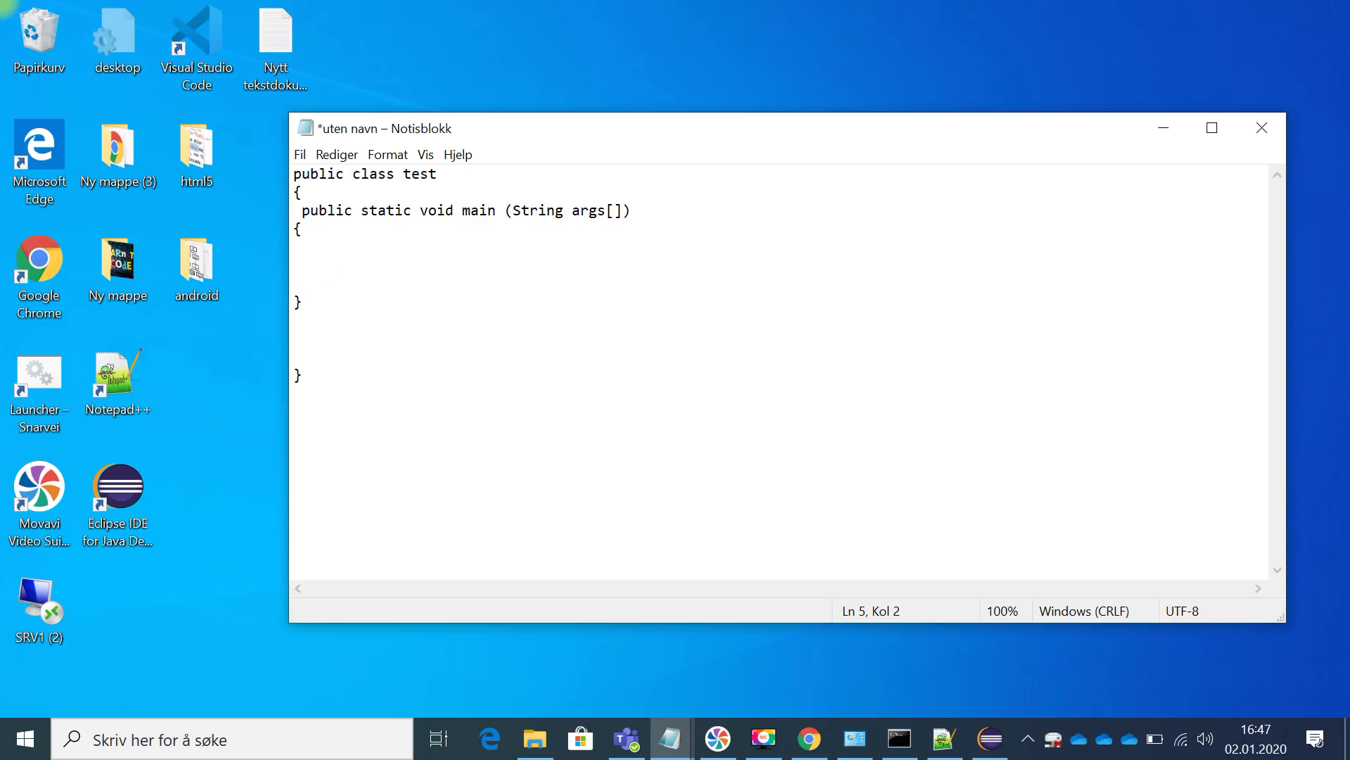
click(308, 264)
text(System.out.pri)
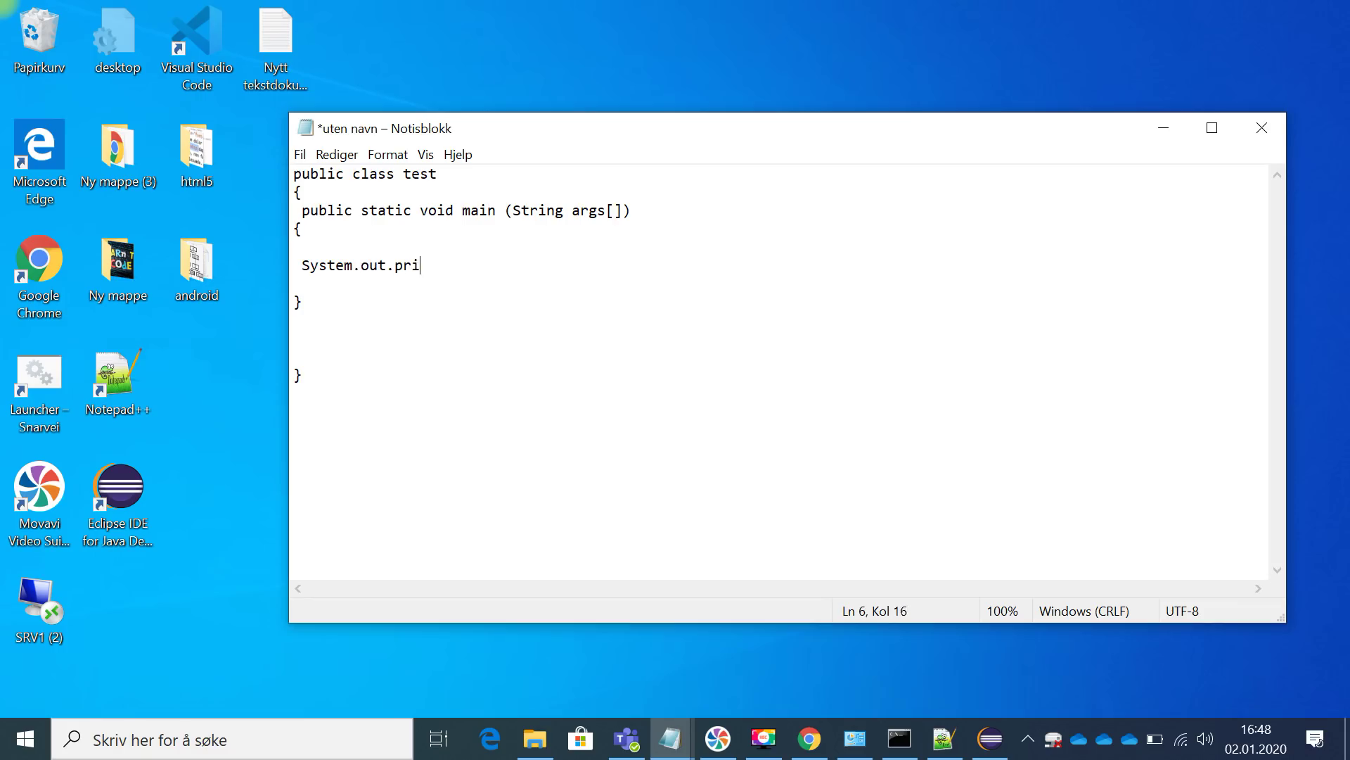
text(ntln(")
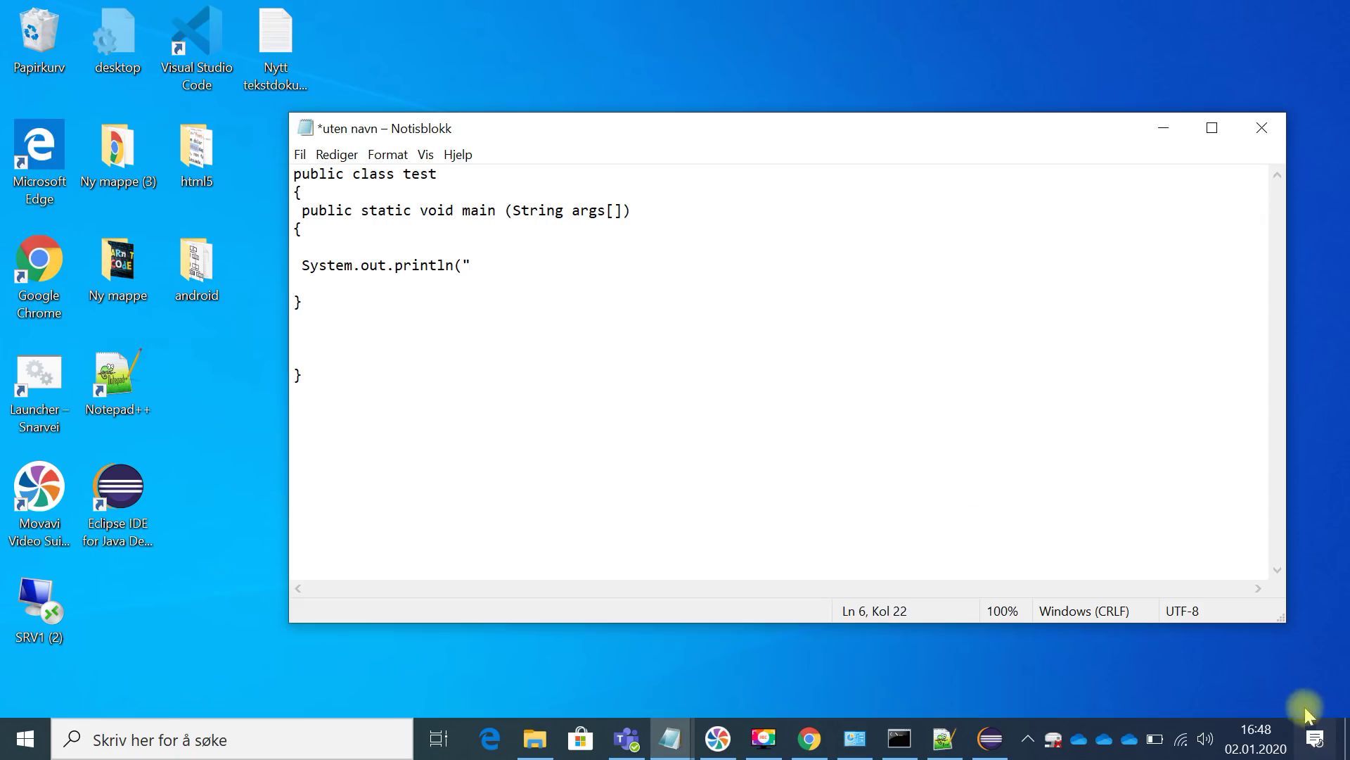
click(1274, 706)
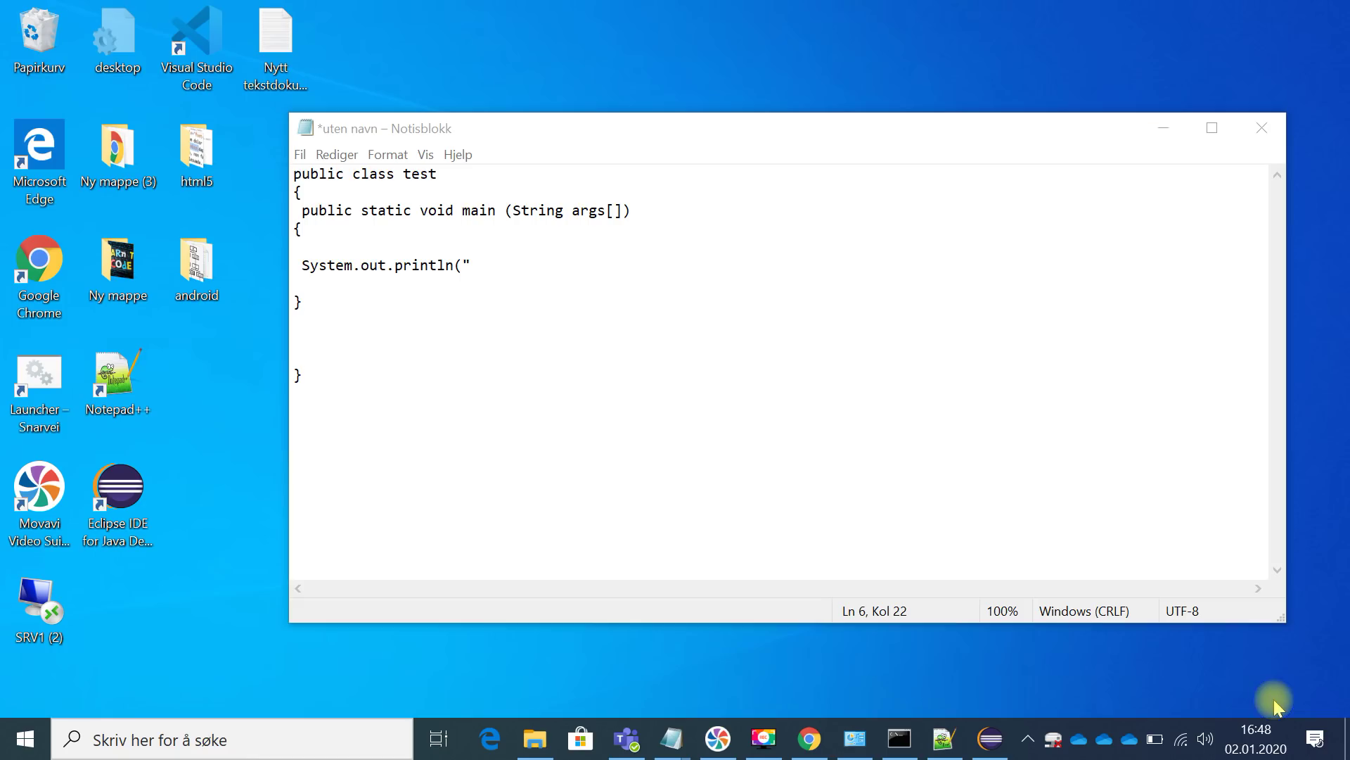
click(496, 267)
text(H)
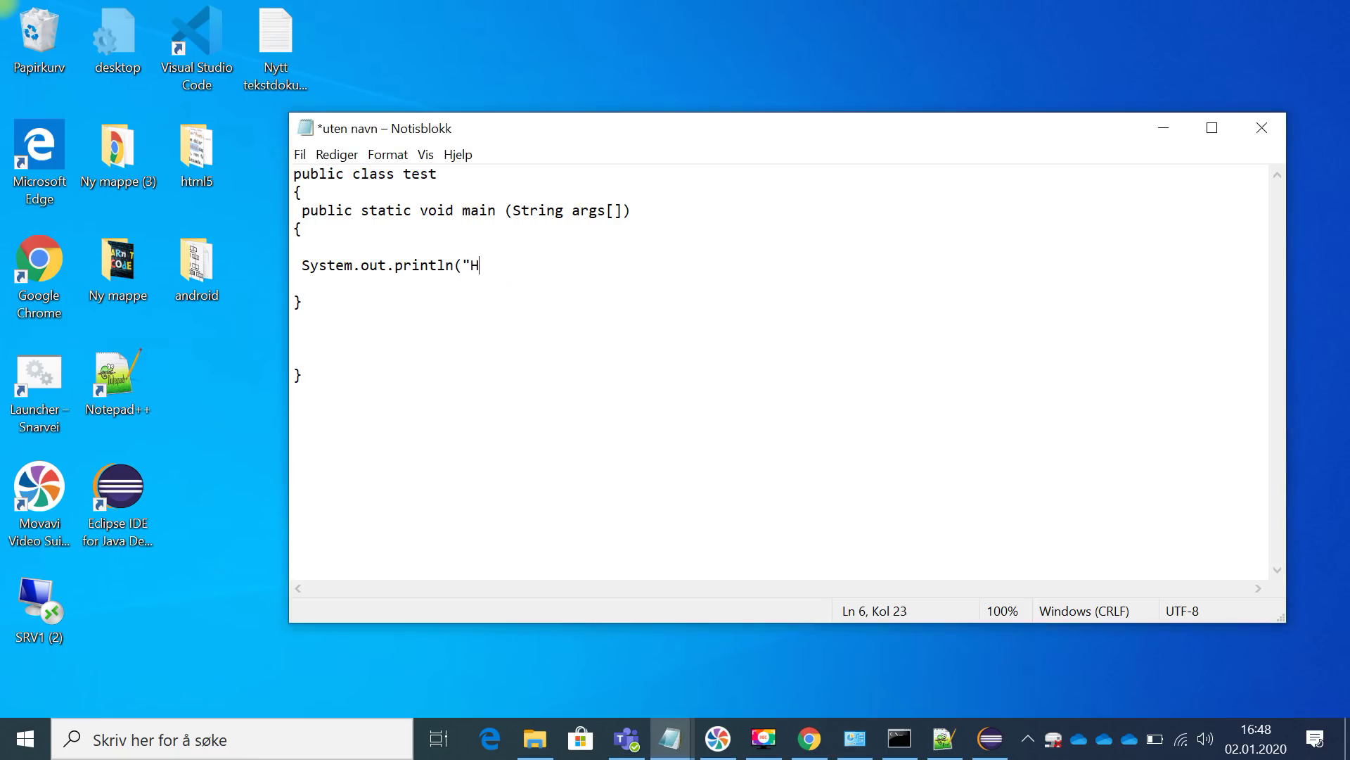
text(ello world");)
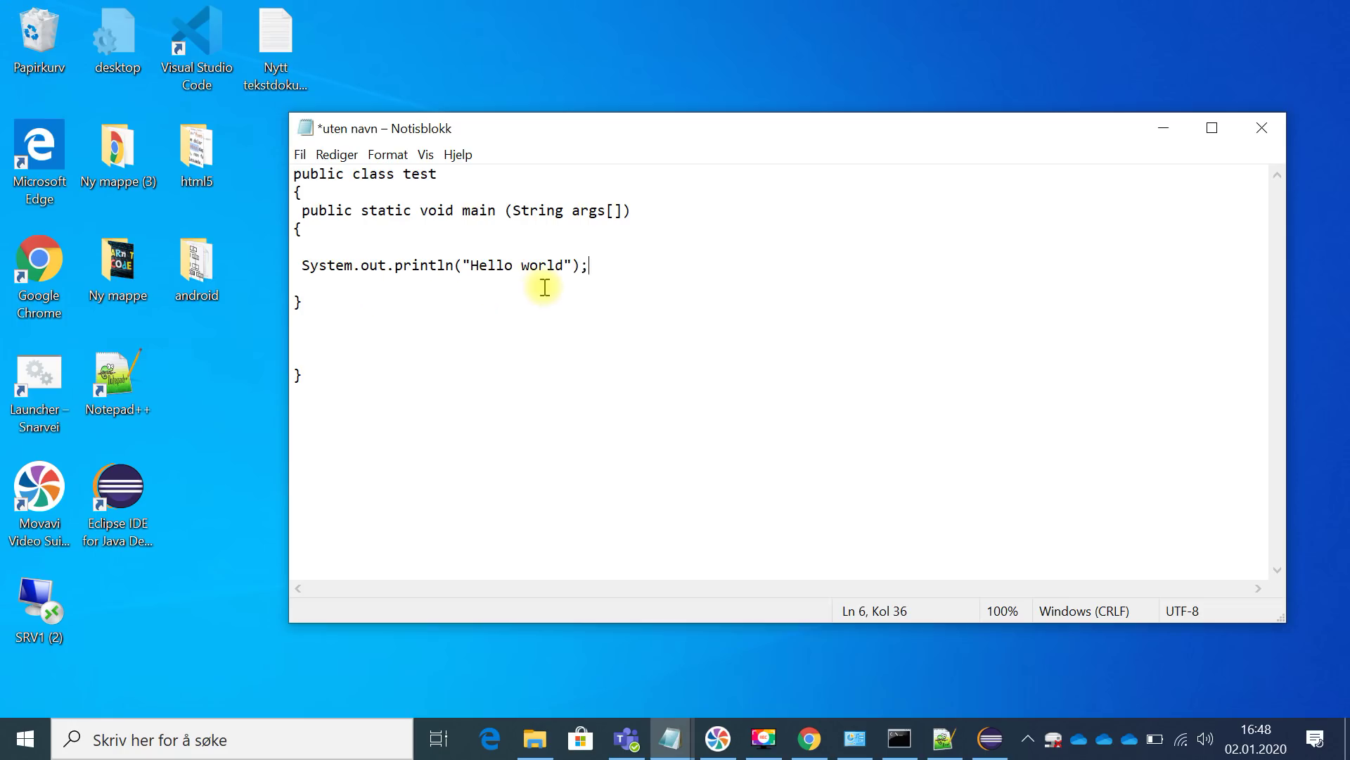
Replace the printed text Hello world with You are most welcome to my java tutorials.
drag(567, 265, 476, 265)
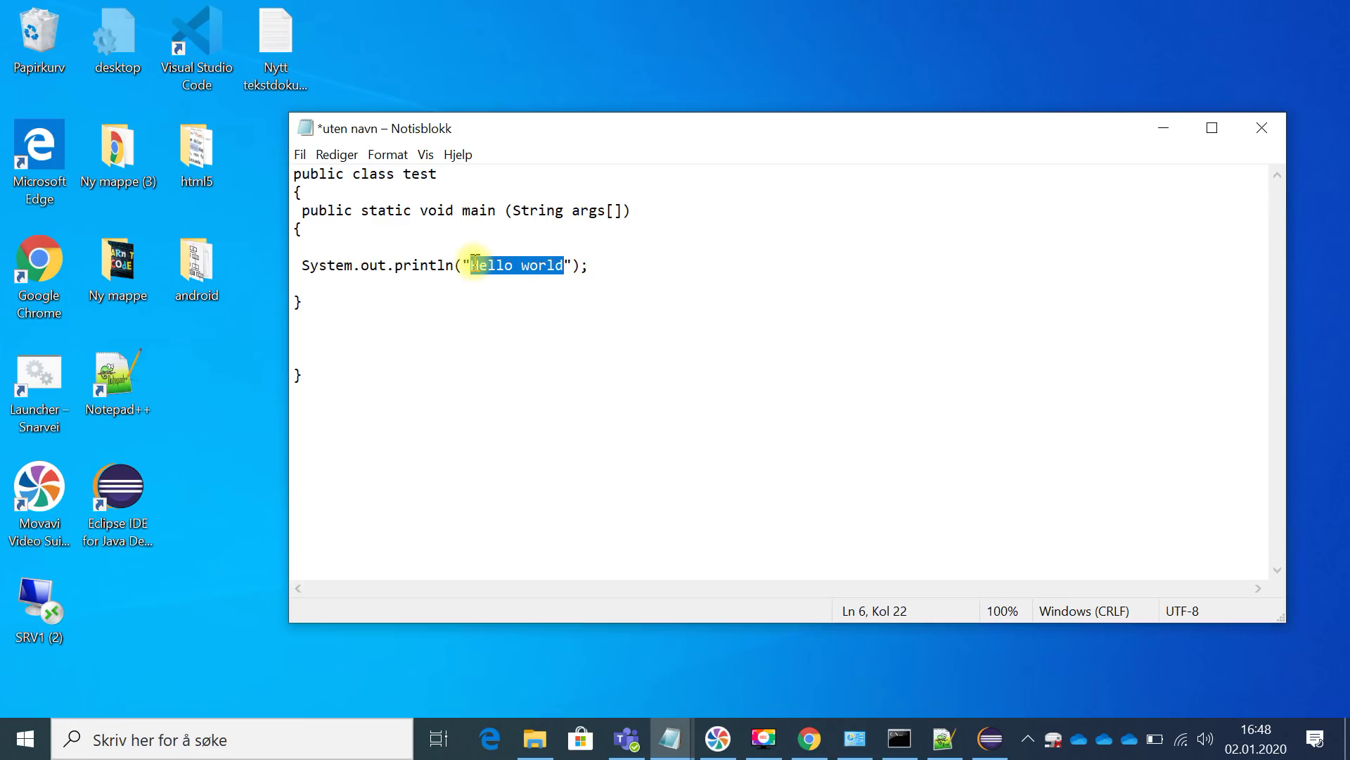
text(You are m)
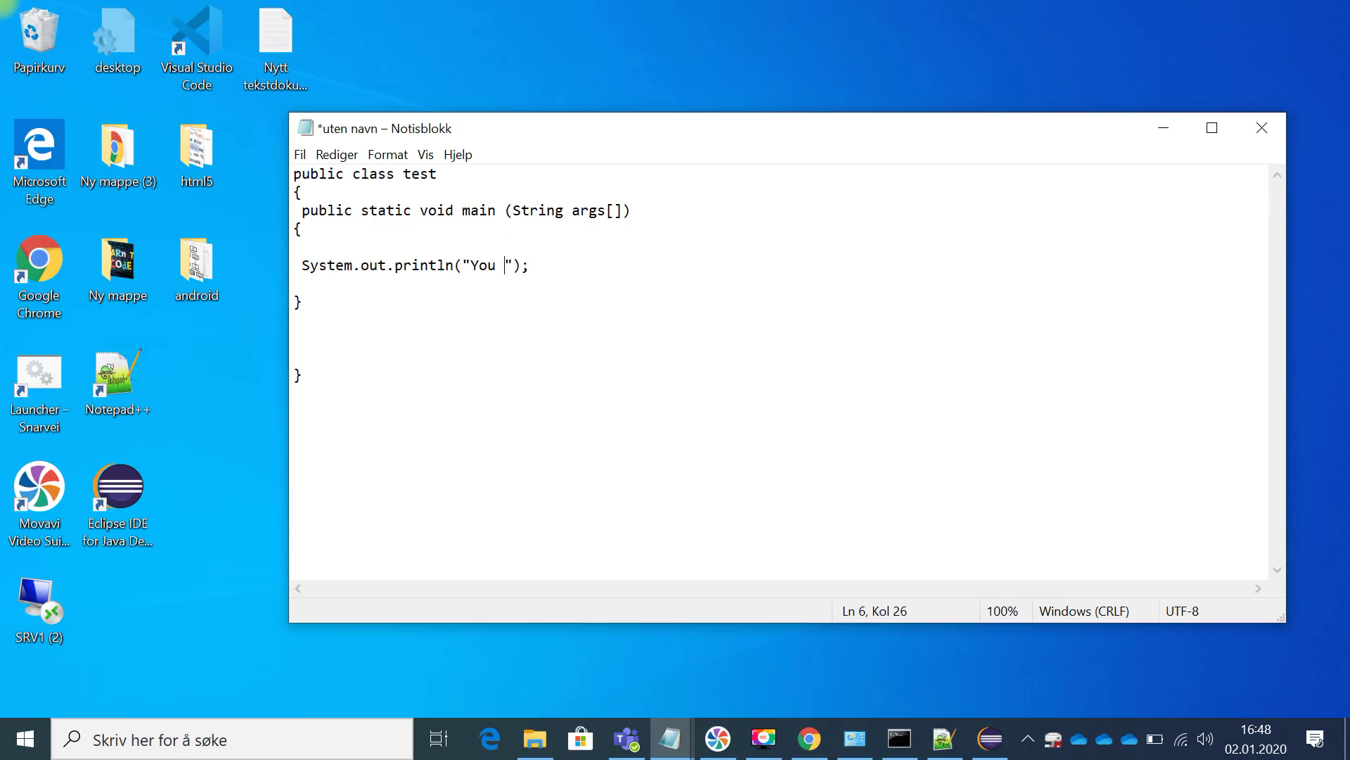
text(ost welcome to m)
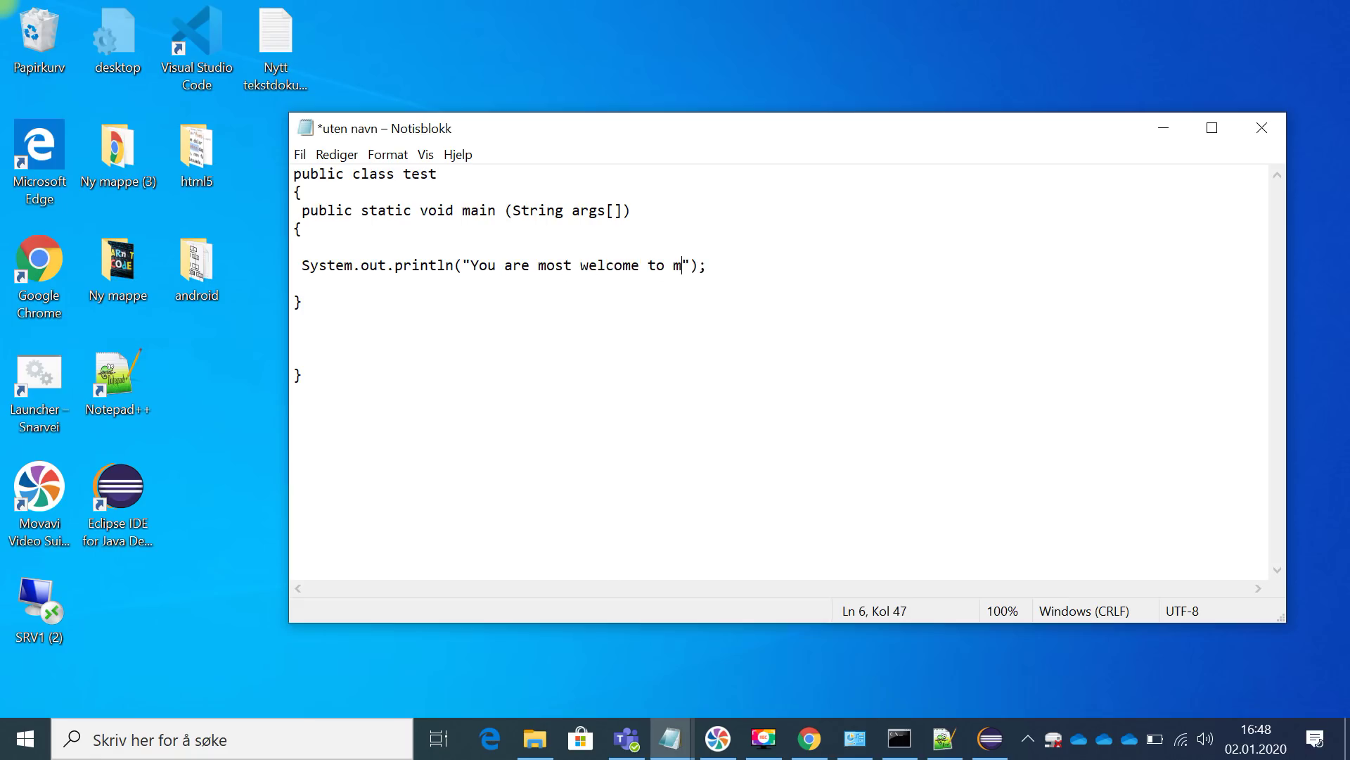
text(y java tutorials)
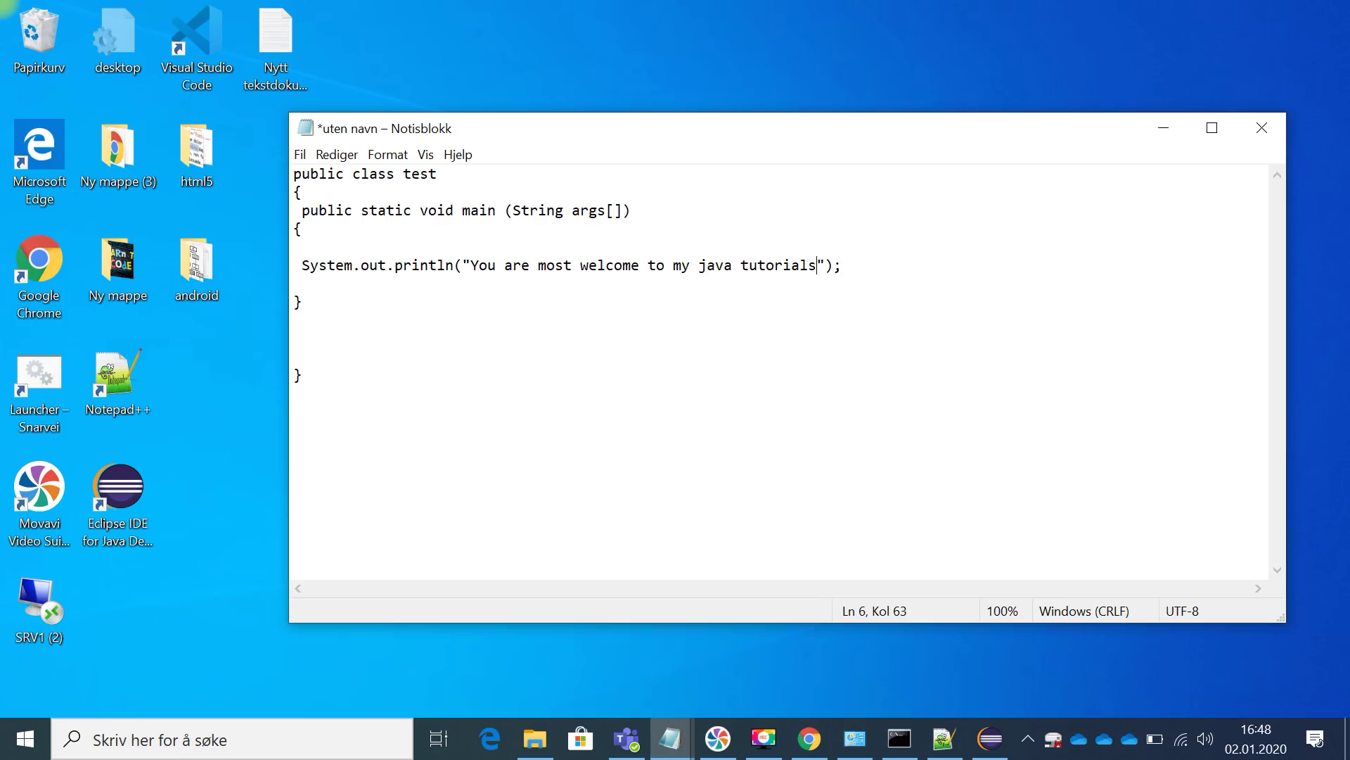
Start saving the program under a new name and open the folder bearing the owner's first name on Windows (C:).
click(301, 156)
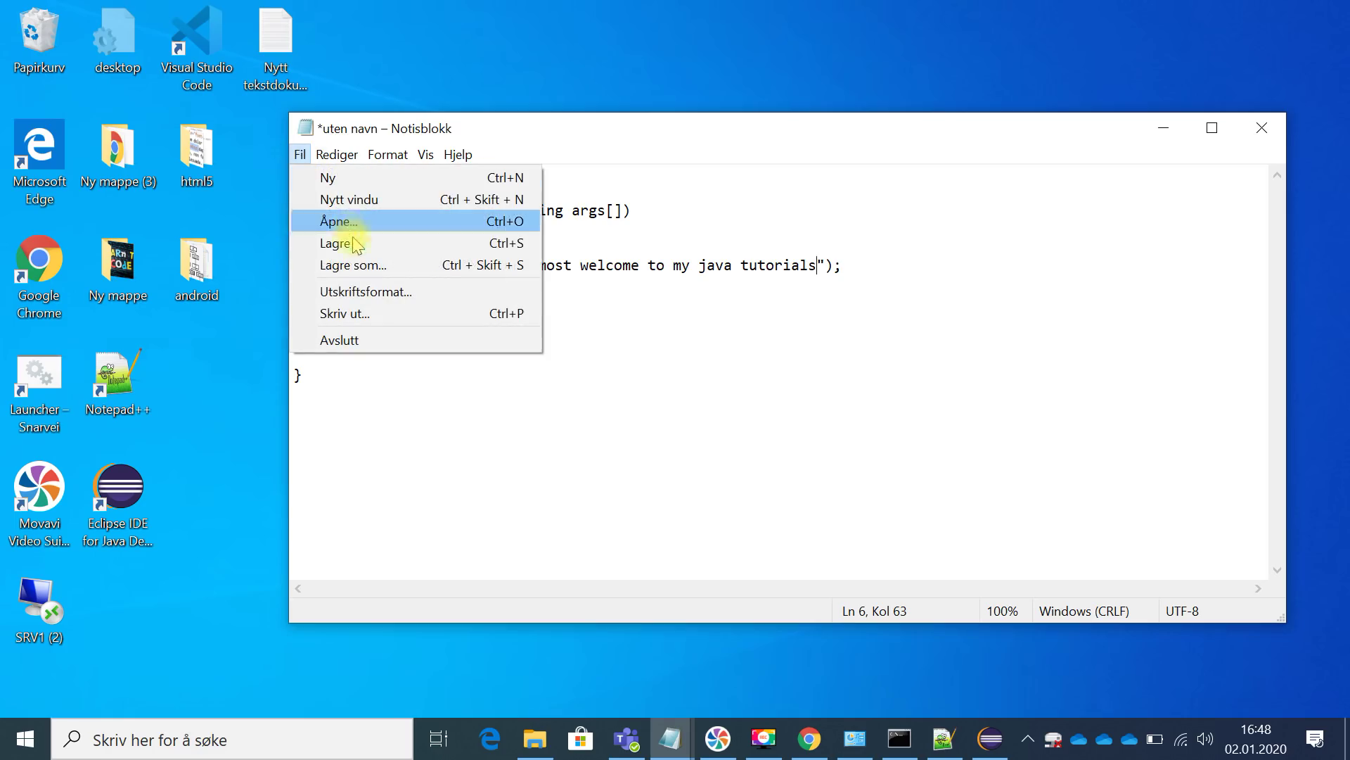
click(360, 265)
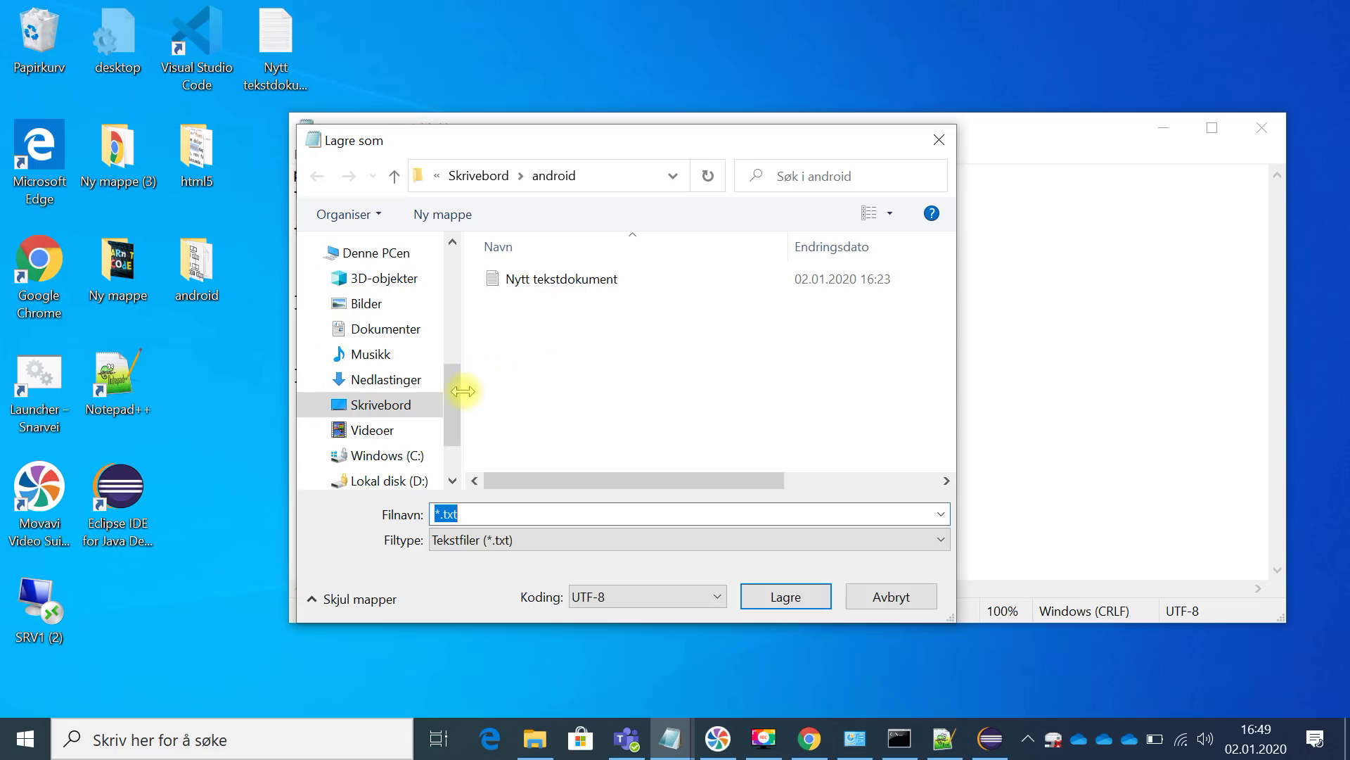
click(399, 457)
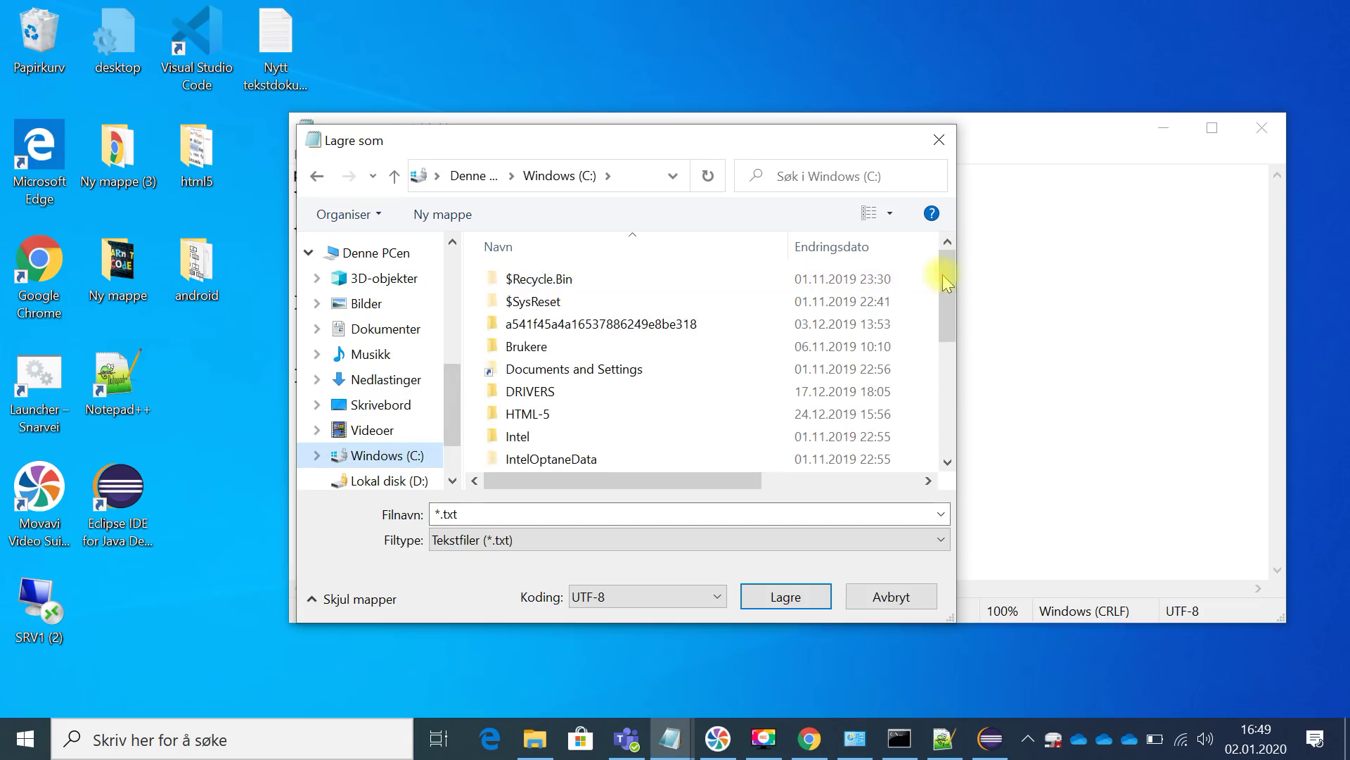
drag(948, 276, 948, 340)
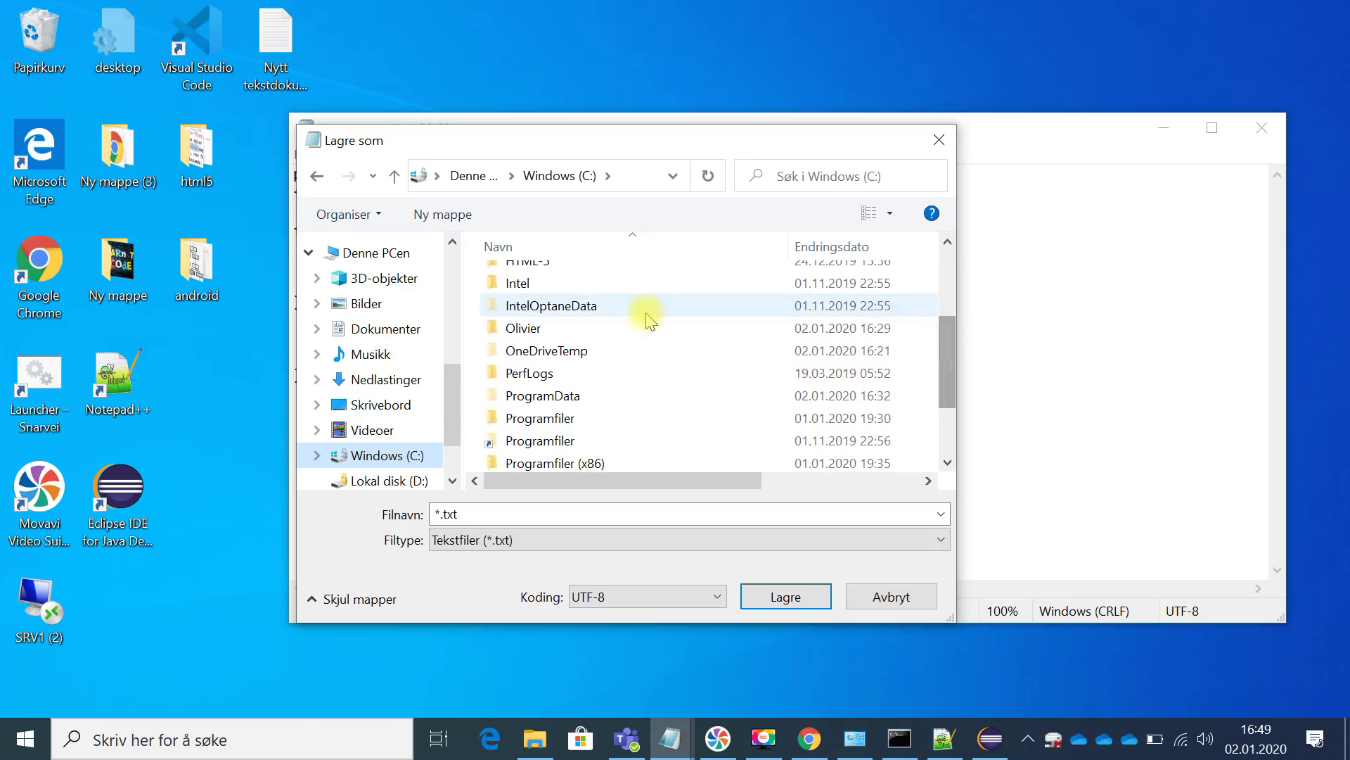
click(575, 331)
double_click(575, 331)
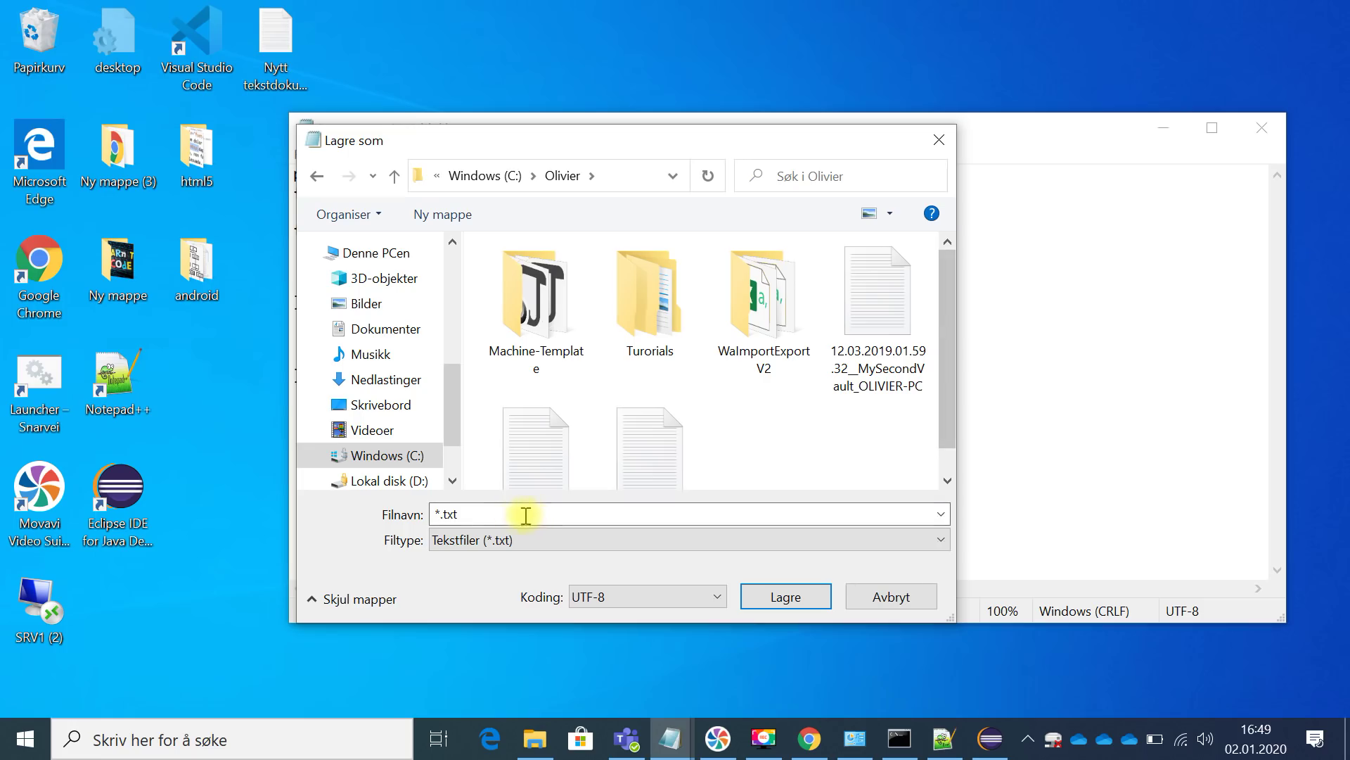
Name the file test.java and save it in the open folder.
double_click(504, 517)
drag(602, 140, 588, 180)
text(test)
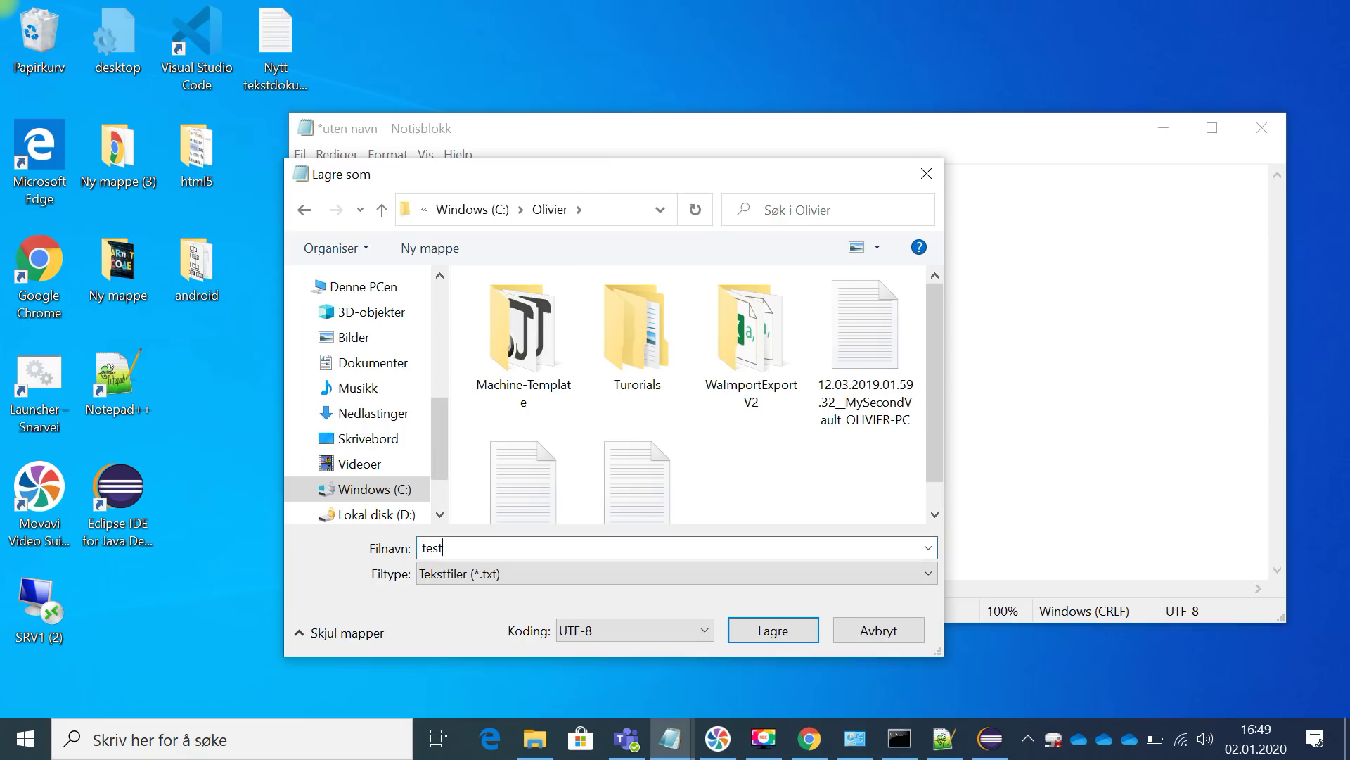
text(.java")
key(BackSpace)
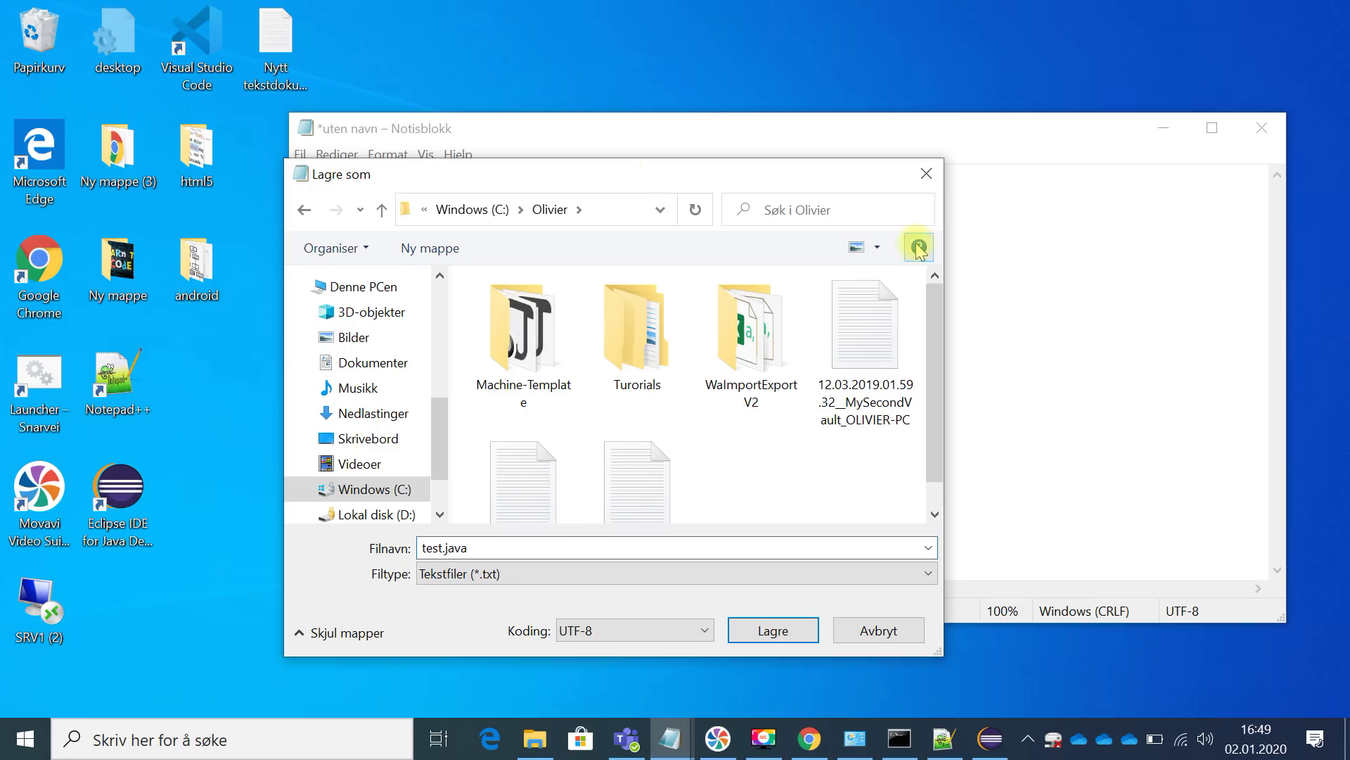
click(775, 634)
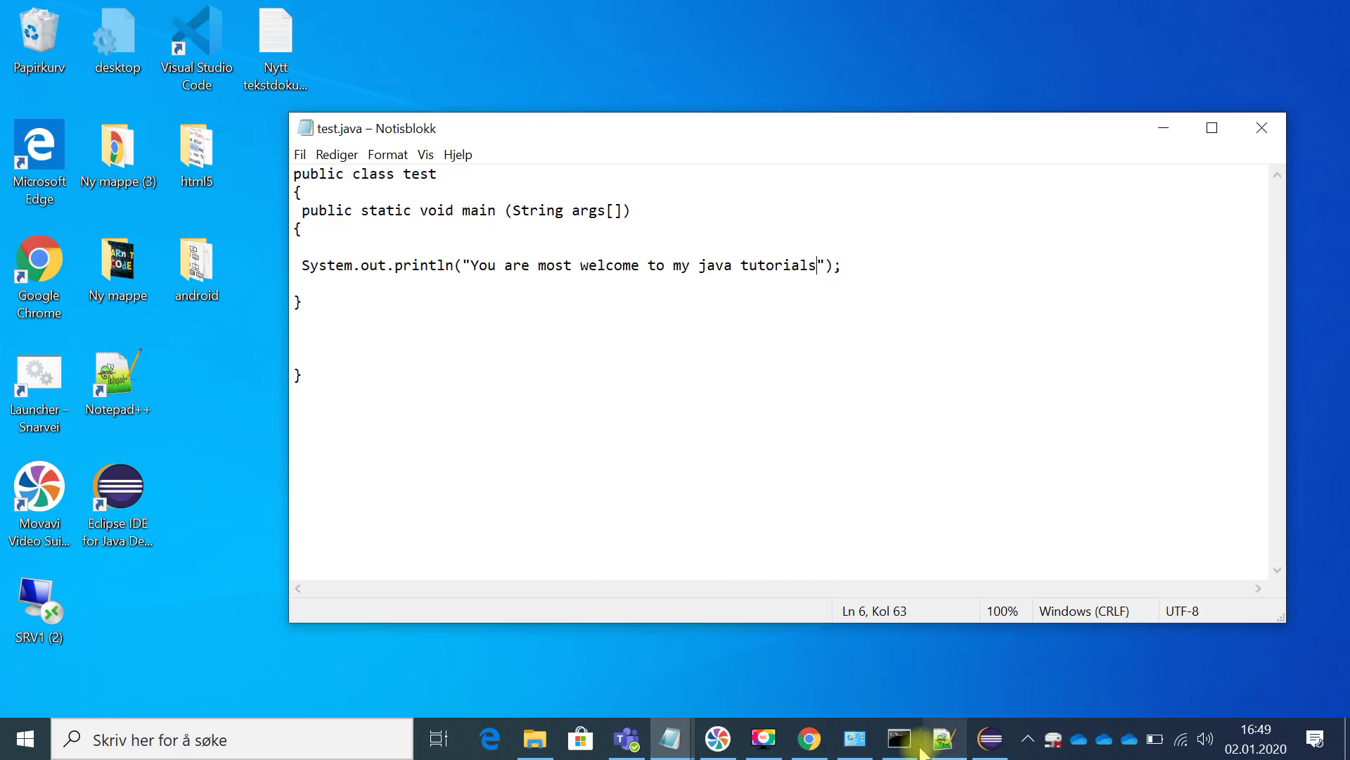
Replace the old Ledetekst window with a fresh one found by searching for cmd, placed so the start of the code stays visible.
mouse_move(910, 751)
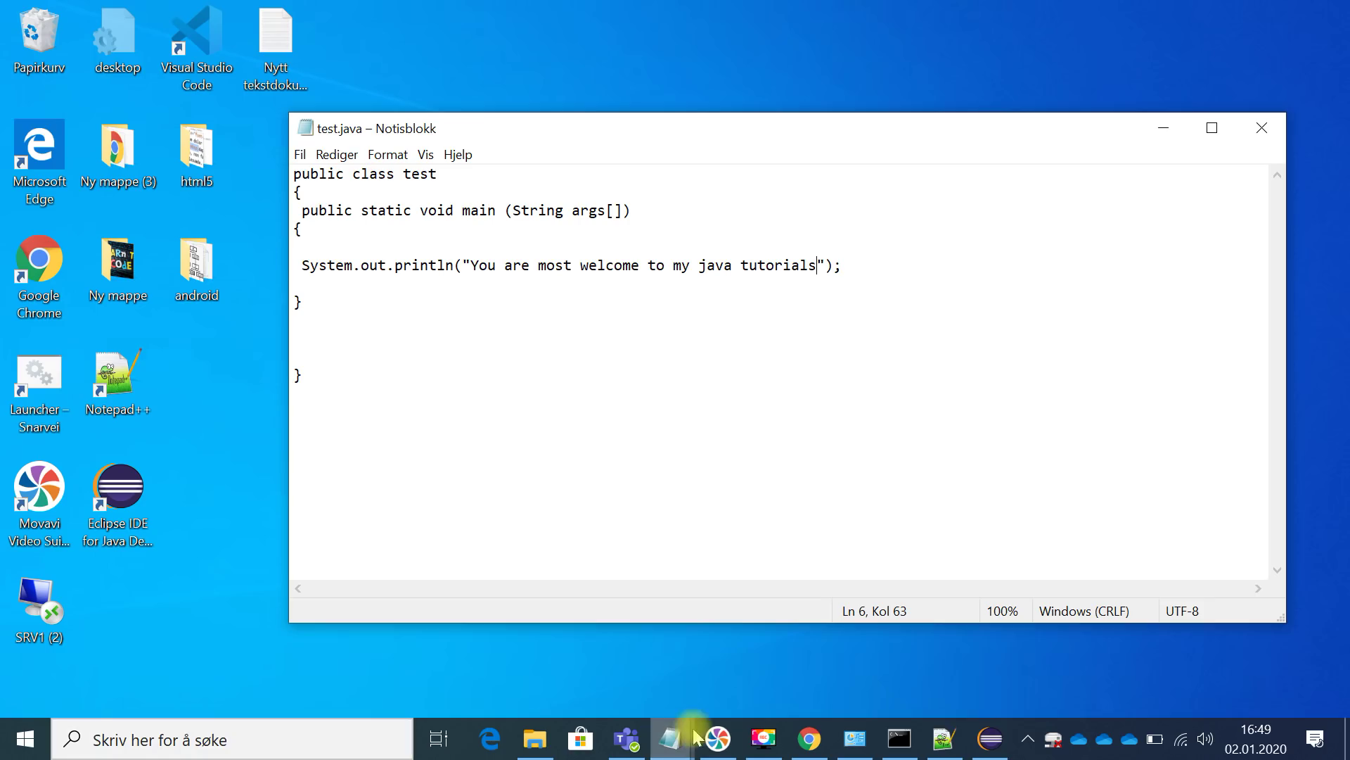
click(899, 739)
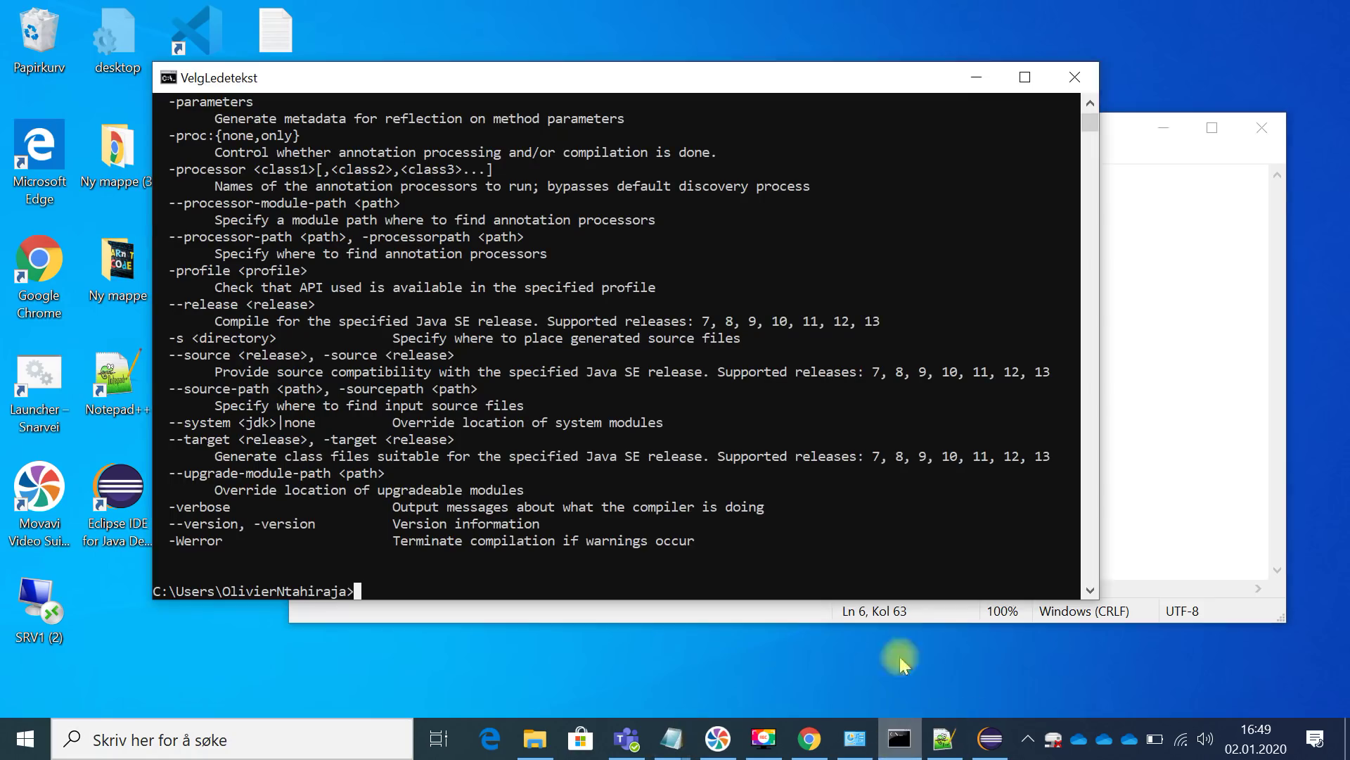
click(1075, 77)
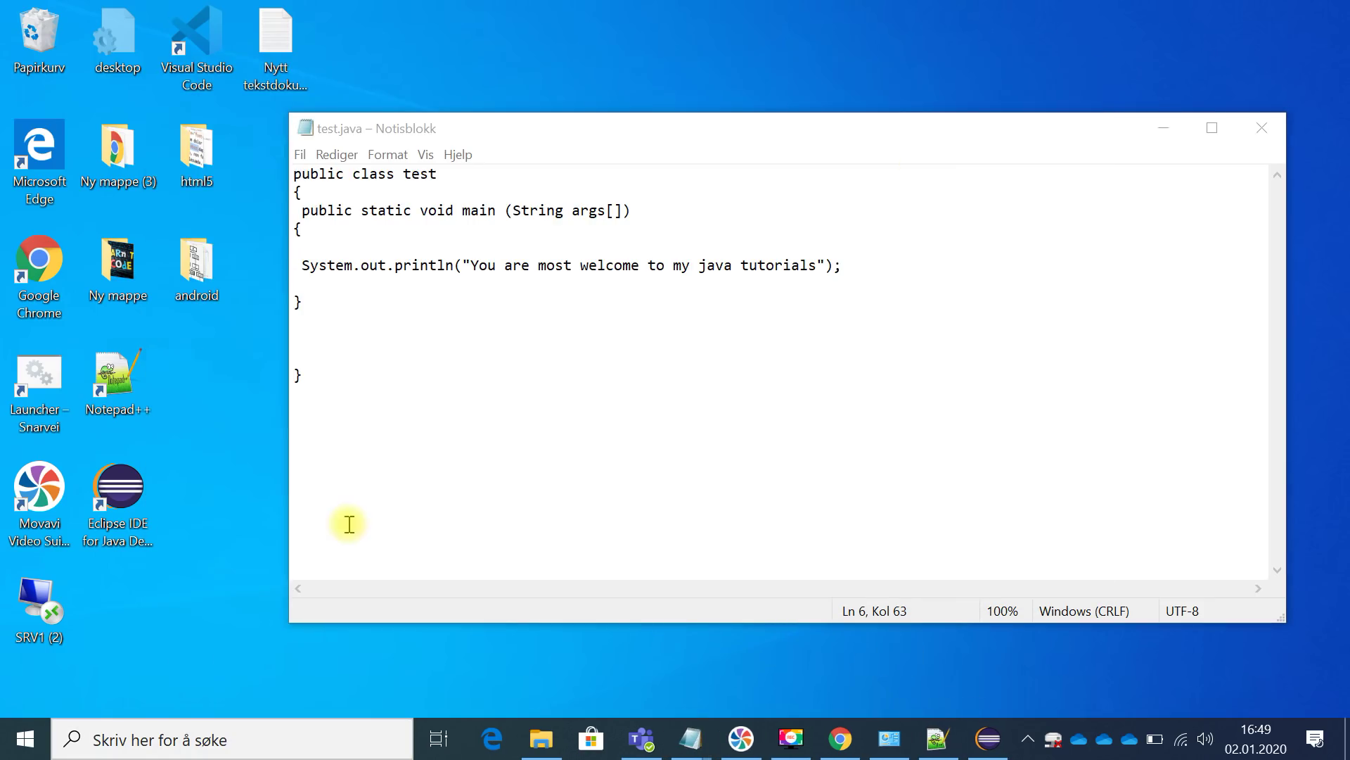
click(144, 739)
text(cmd)
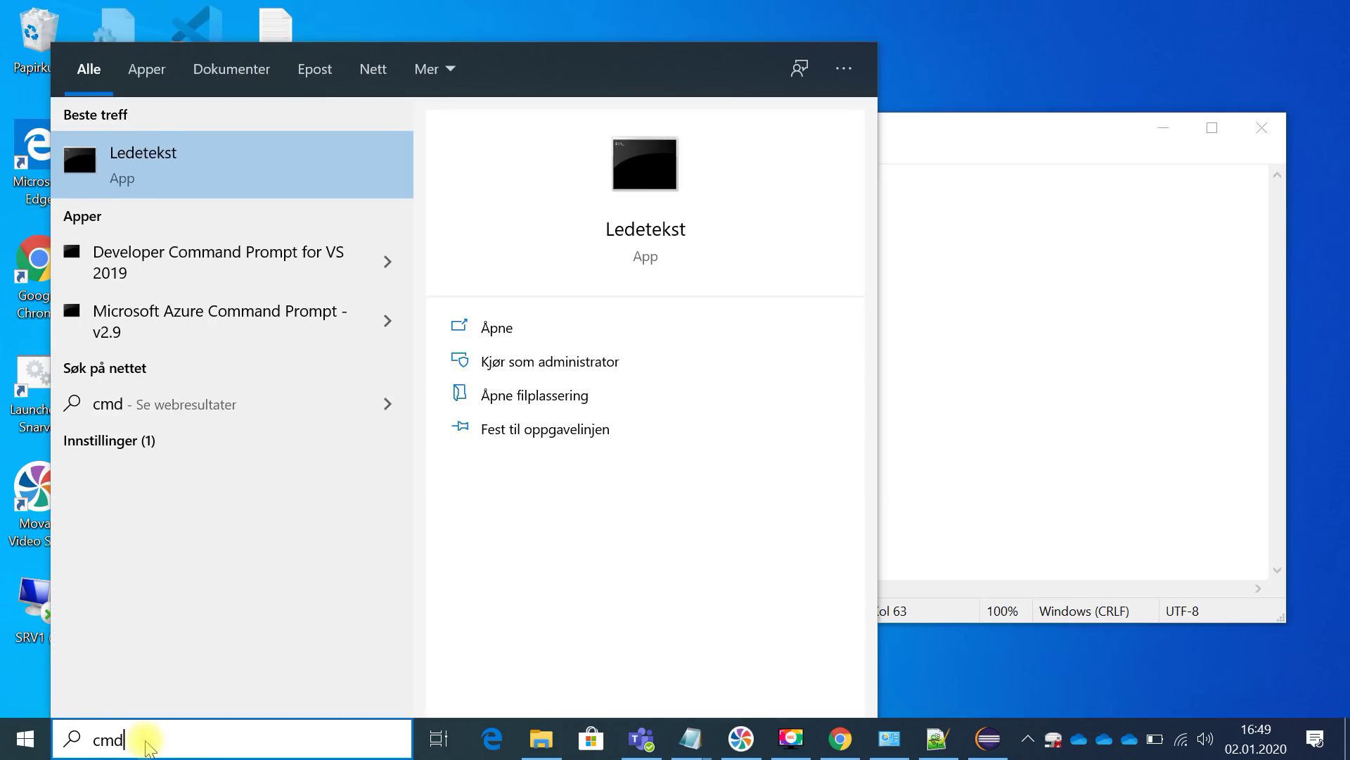
key(Return)
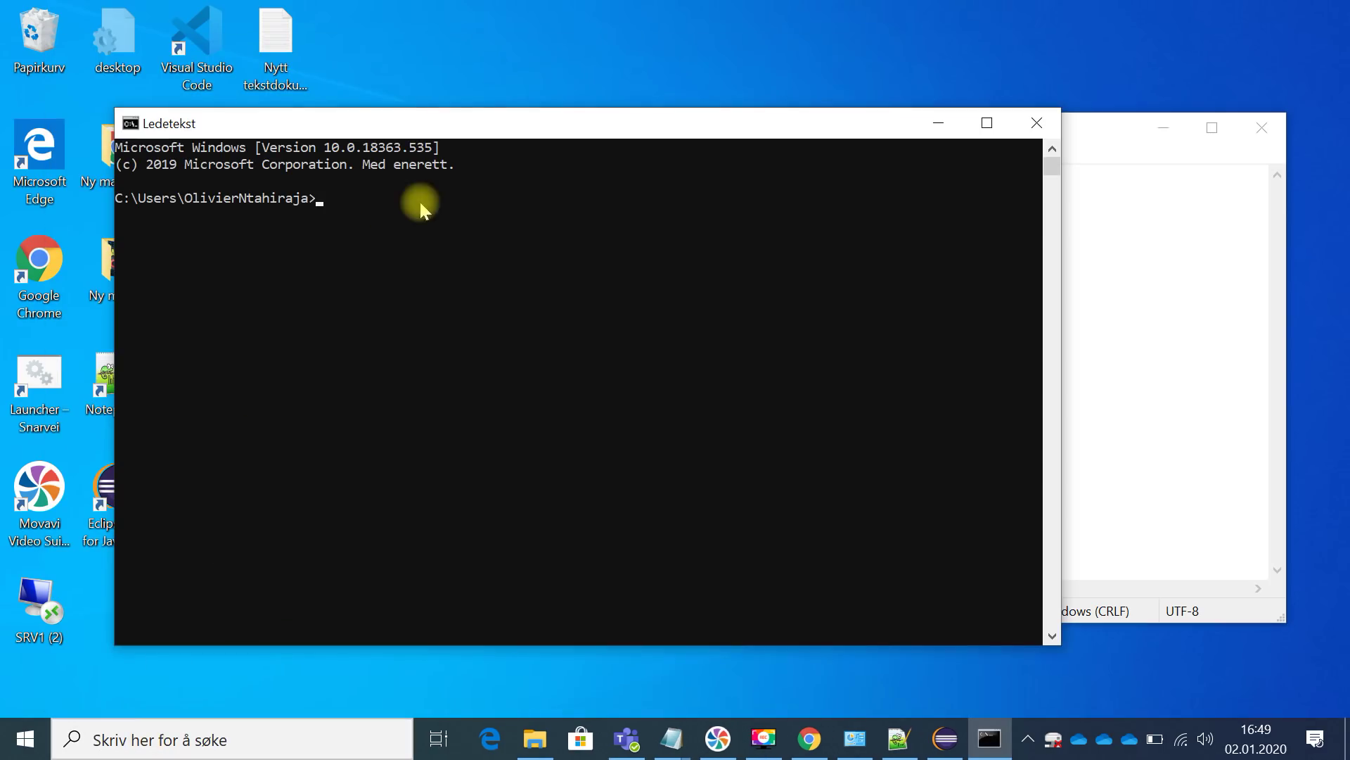
drag(440, 131, 616, 287)
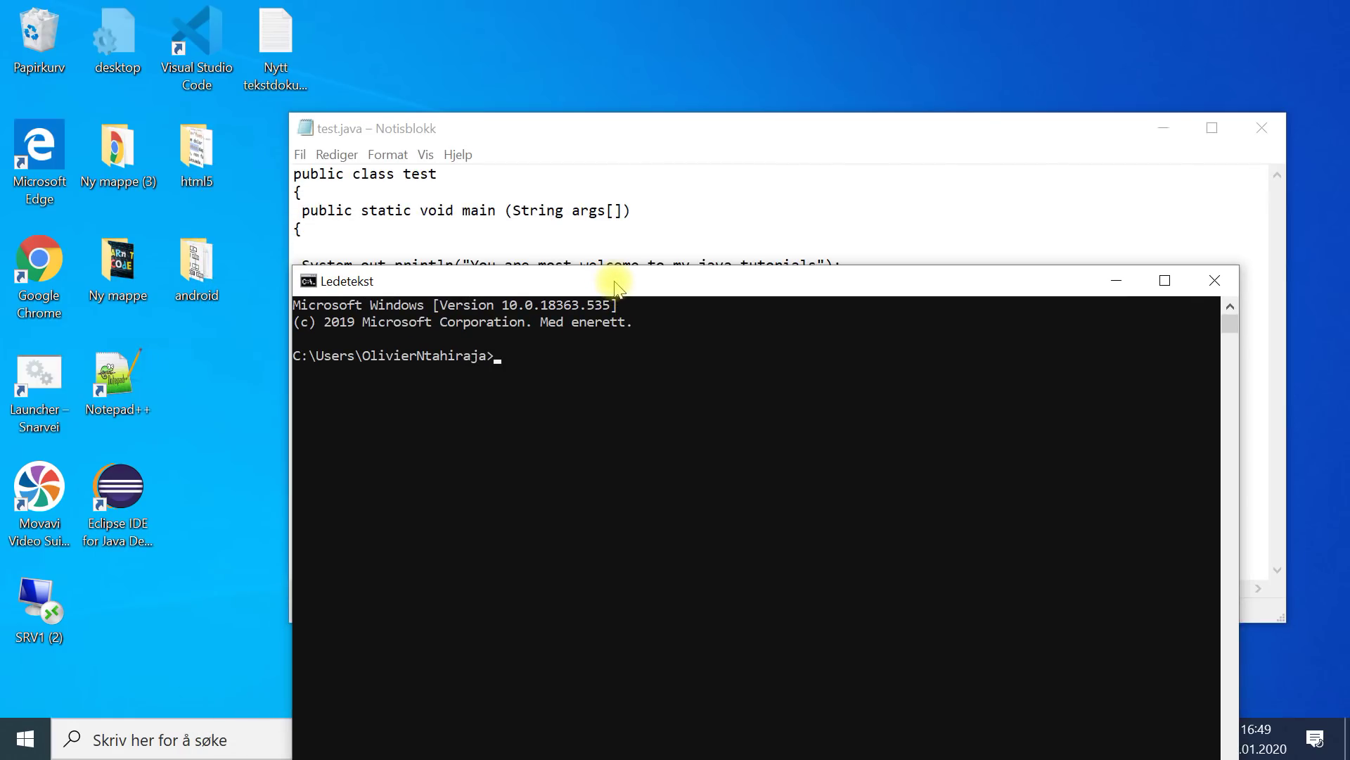
Go up two directories to C:\ with cd.. and change into the first-name folder that holds test.java.
text(cd..)
key(Return)
text(cd..)
key(Return)
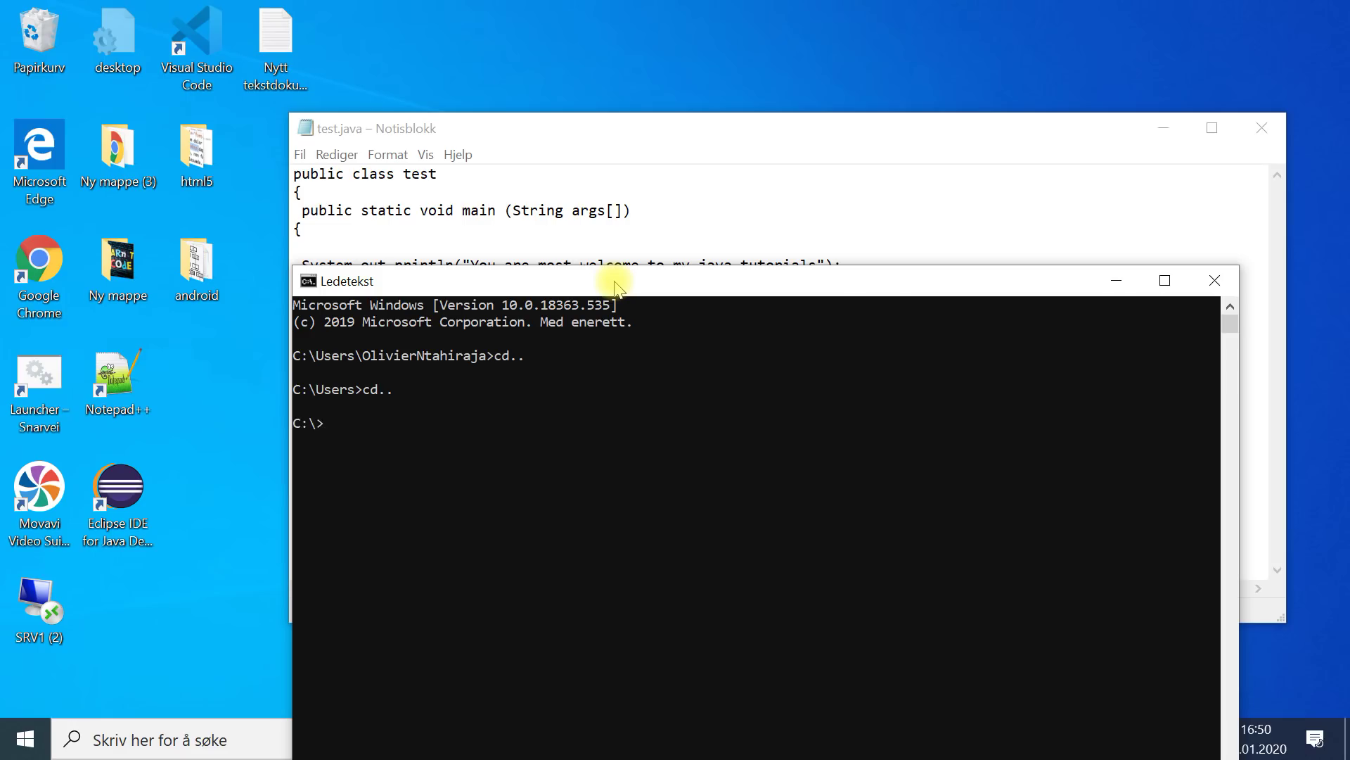
text(cd Olivier)
key(Return)
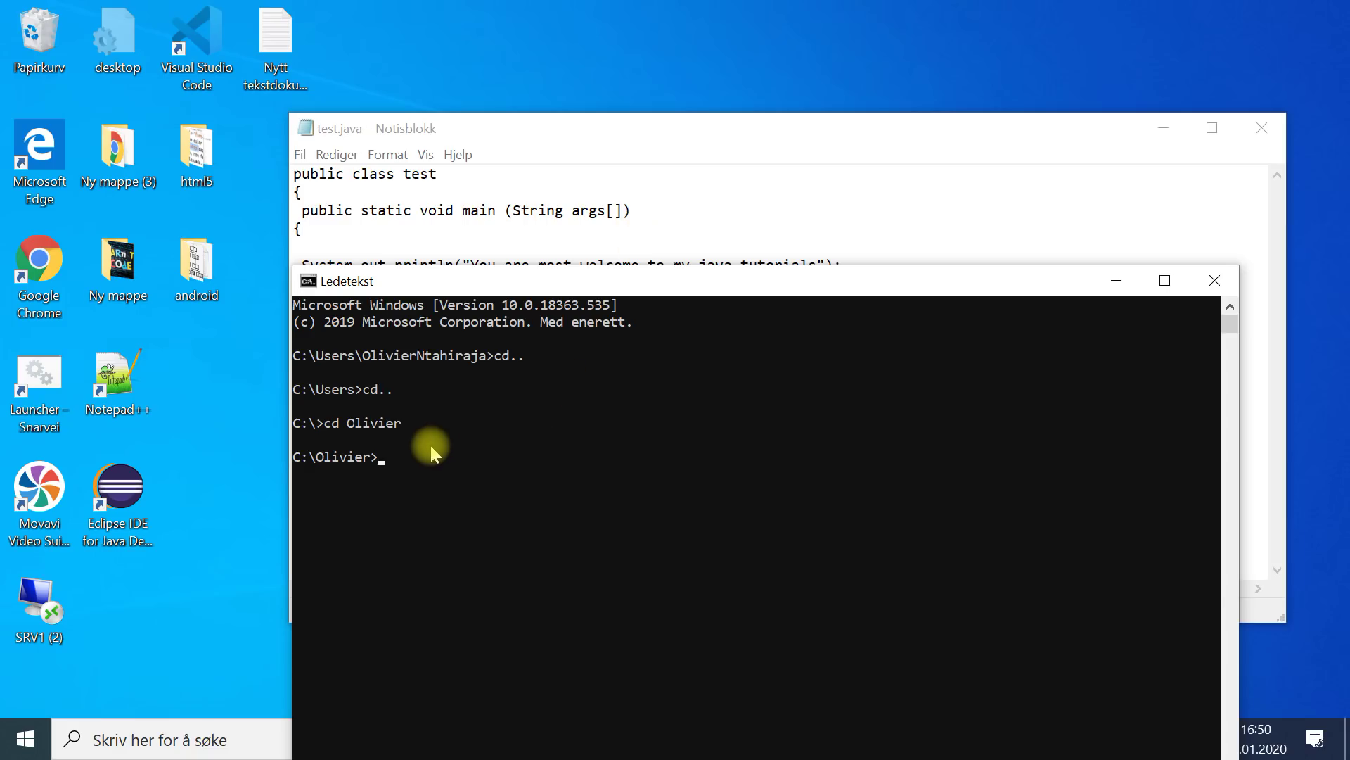
Compile the program with javac test.java and run it with java test.
text(javac test.java)
key(Return)
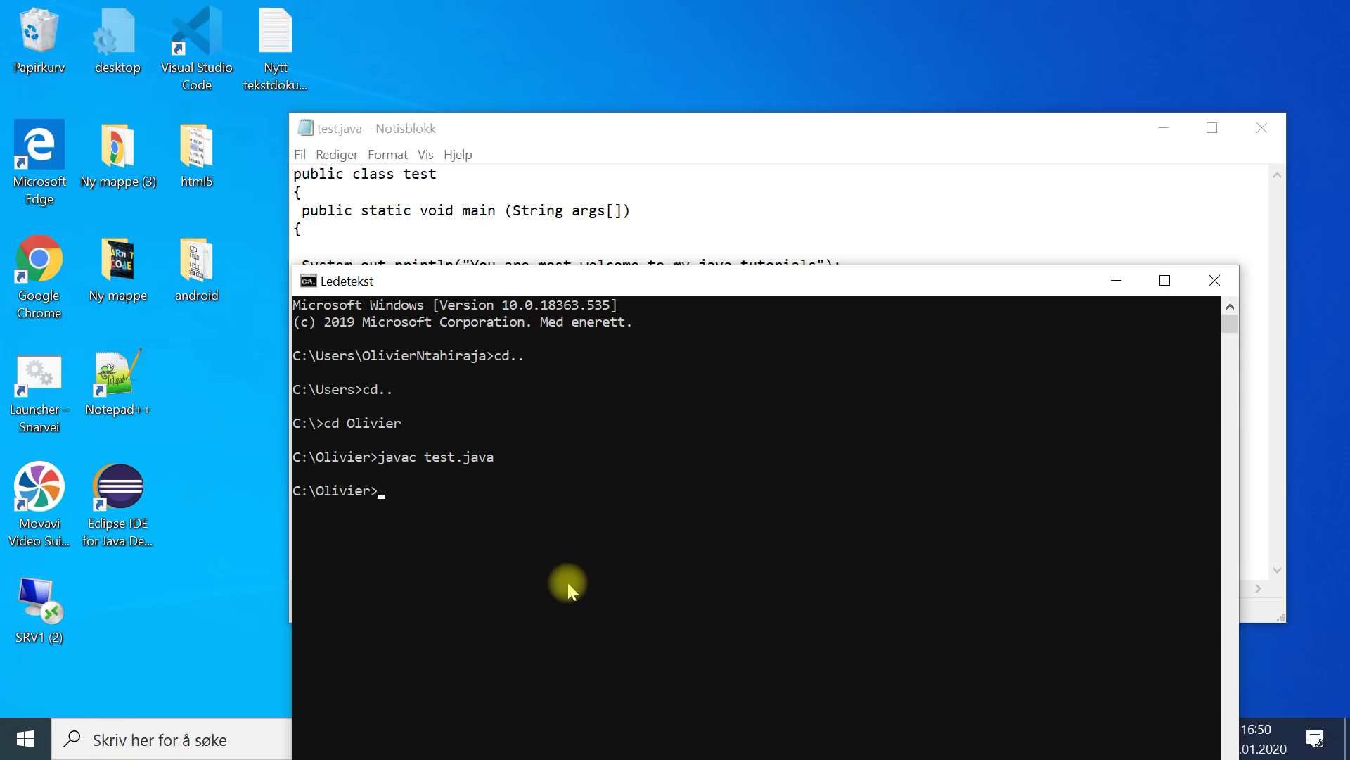
text(java test)
key(Return)
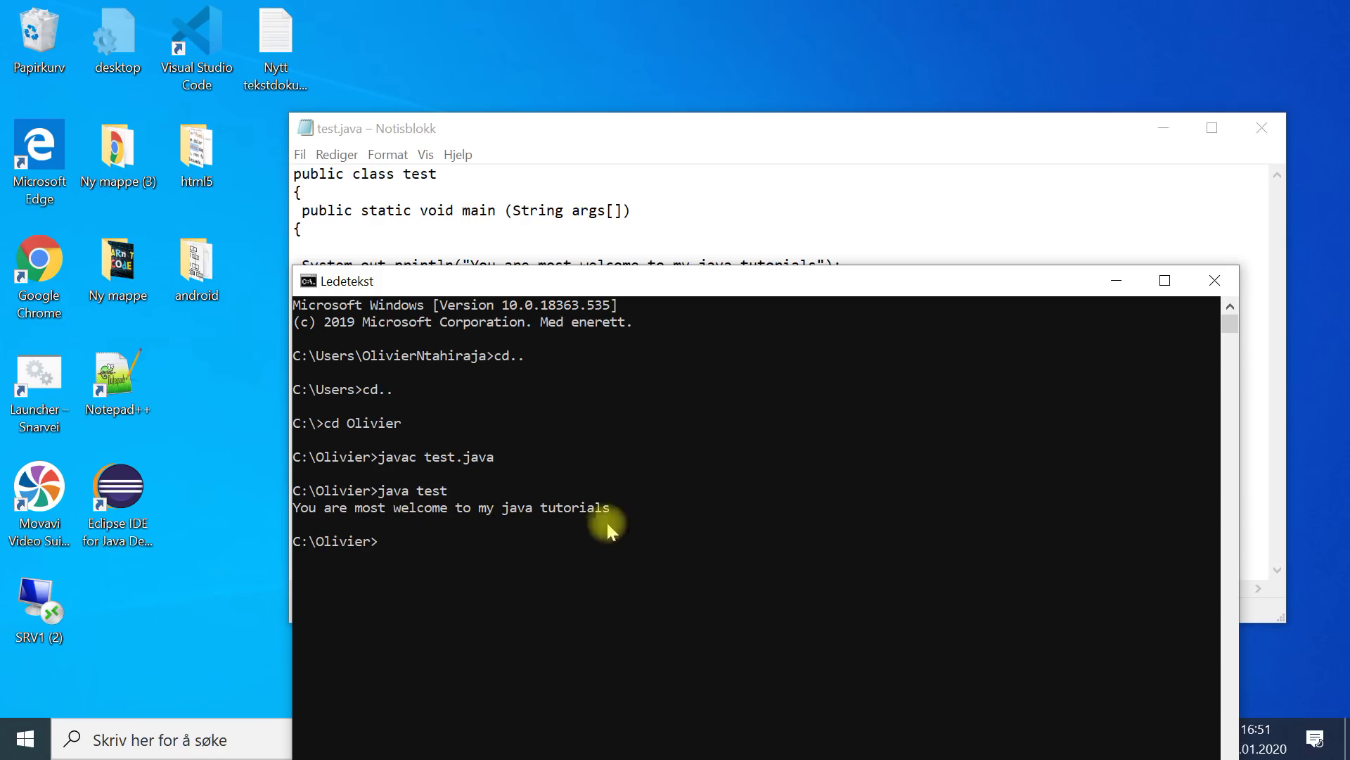
Move the Ledetekst window higher, and minimize both it and the Notisblokk window to show the desktop.
drag(704, 283, 657, 156)
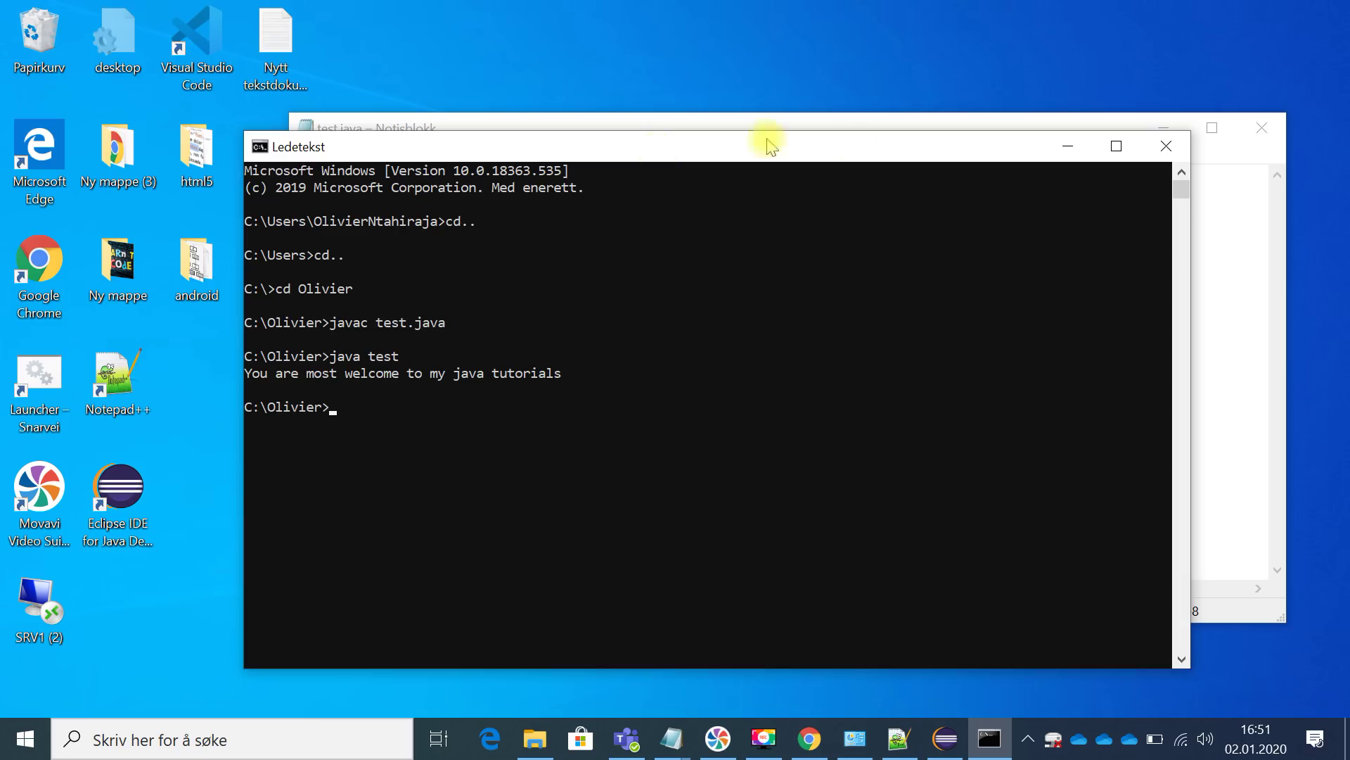
click(1068, 152)
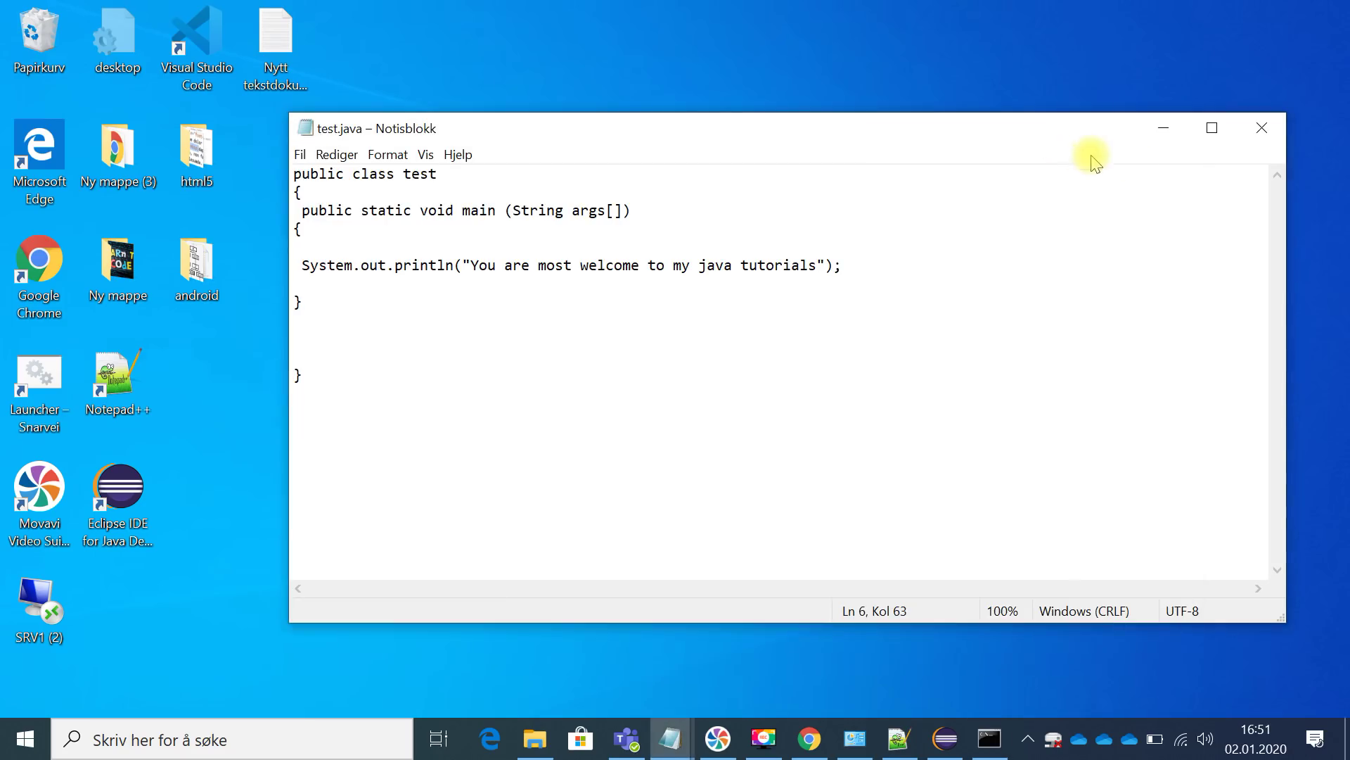
click(1163, 134)
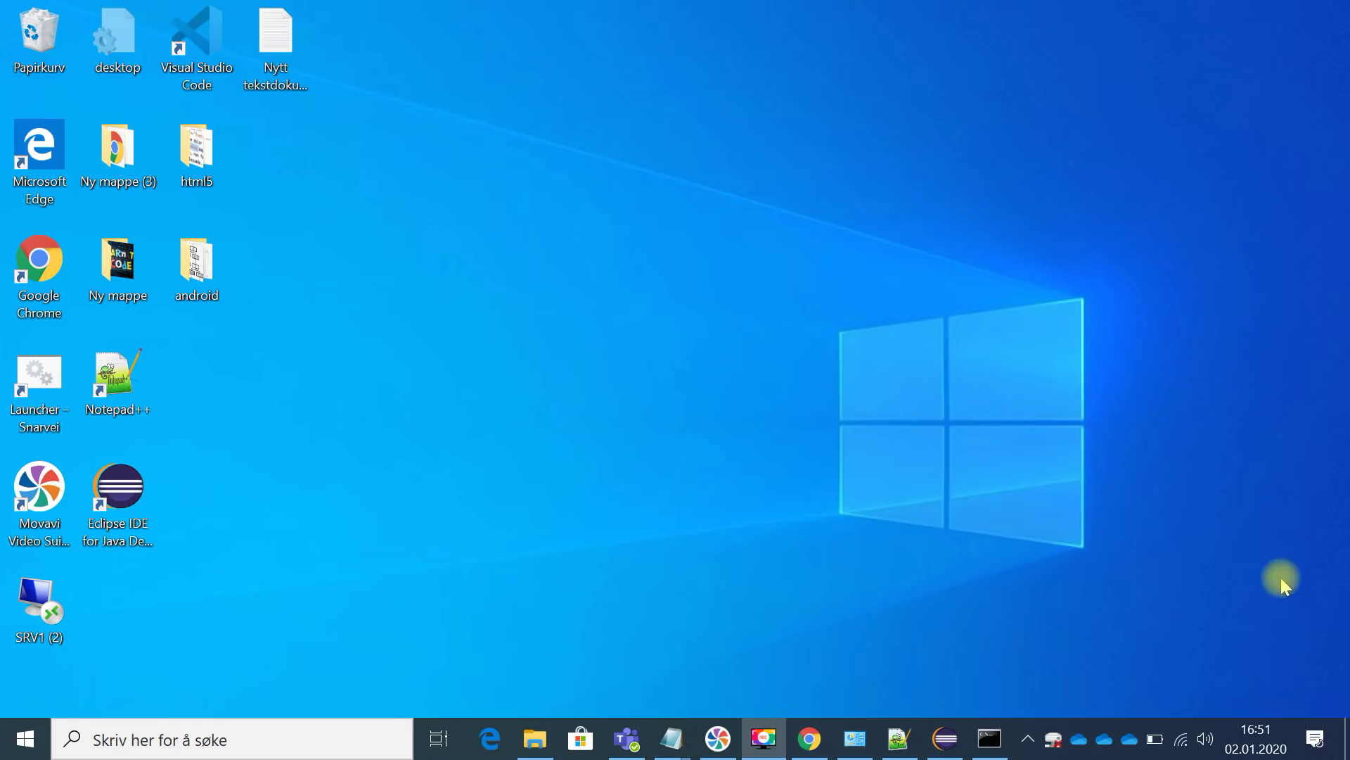